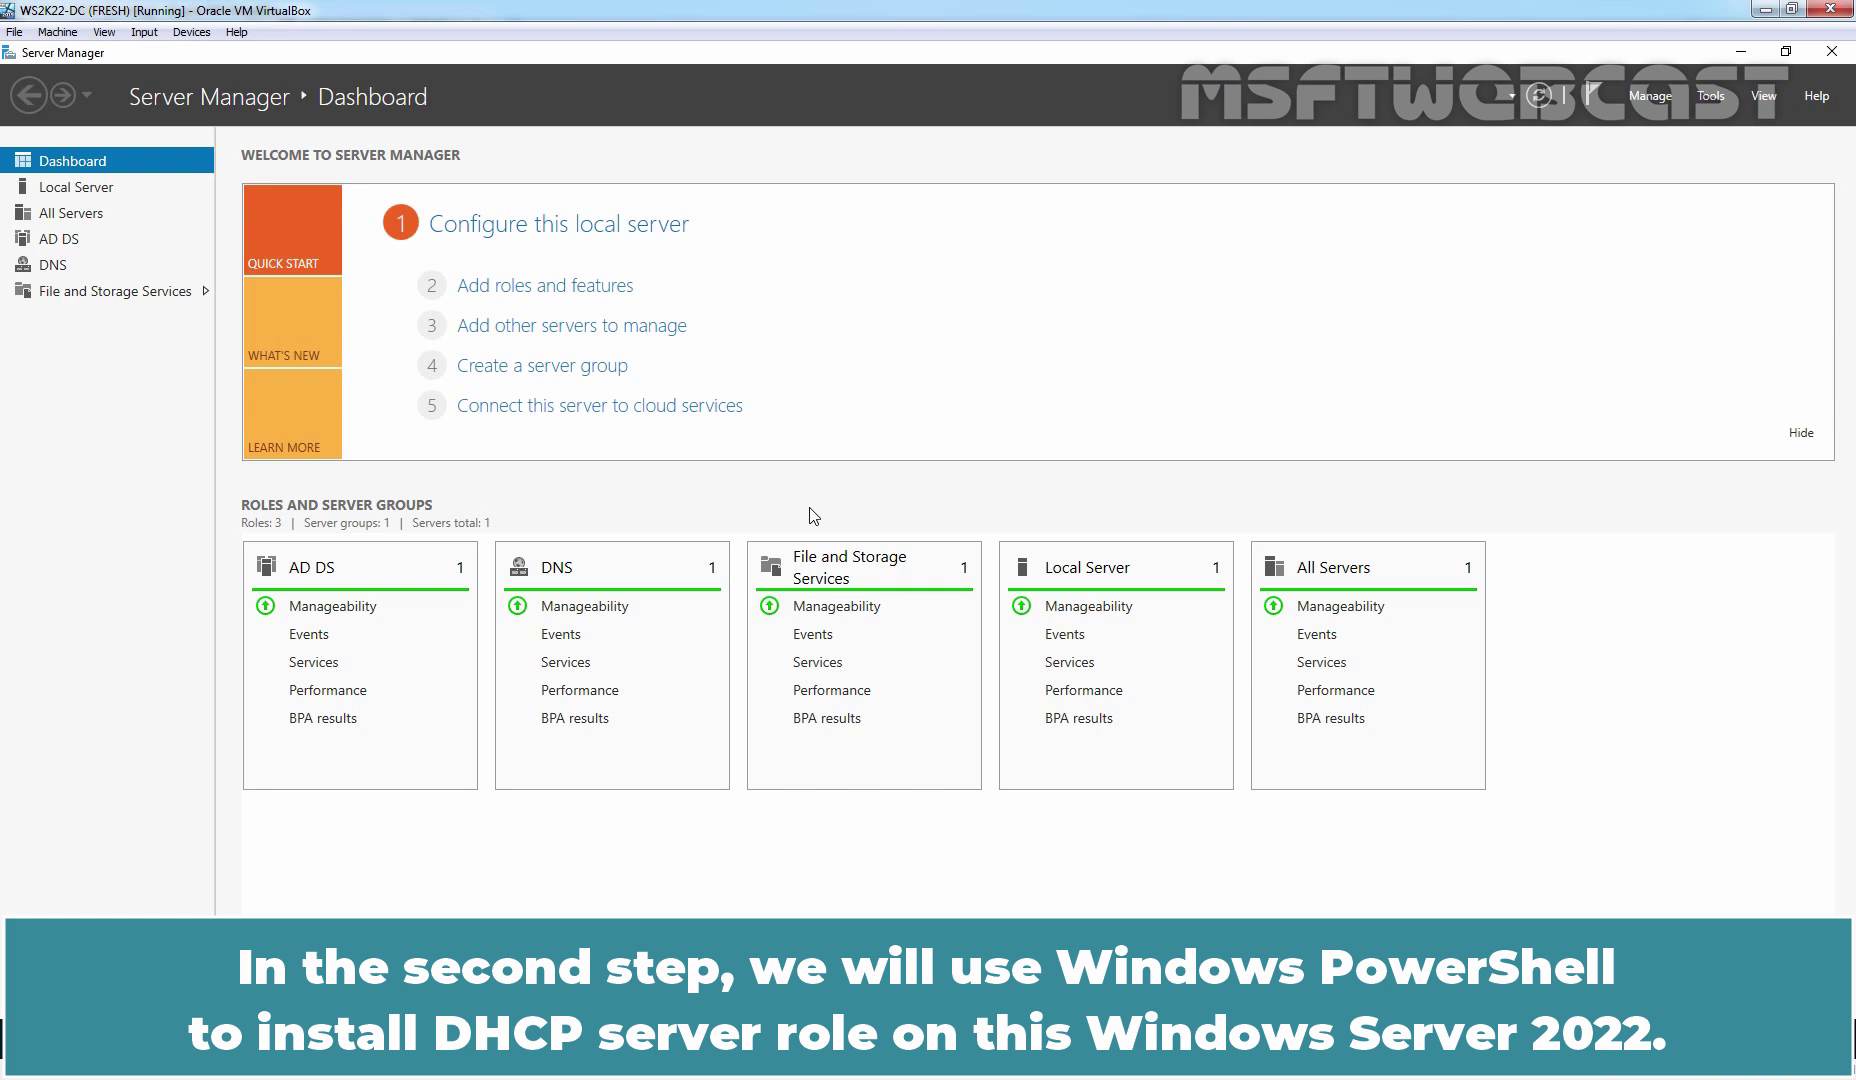
Step: Open an elevated Windows PowerShell console and install the DHCP role with Add-WindowsFeature -Name DHCP -IncludeManagementTools
{"action": "right_click", "coordinate": [22, 1040]}
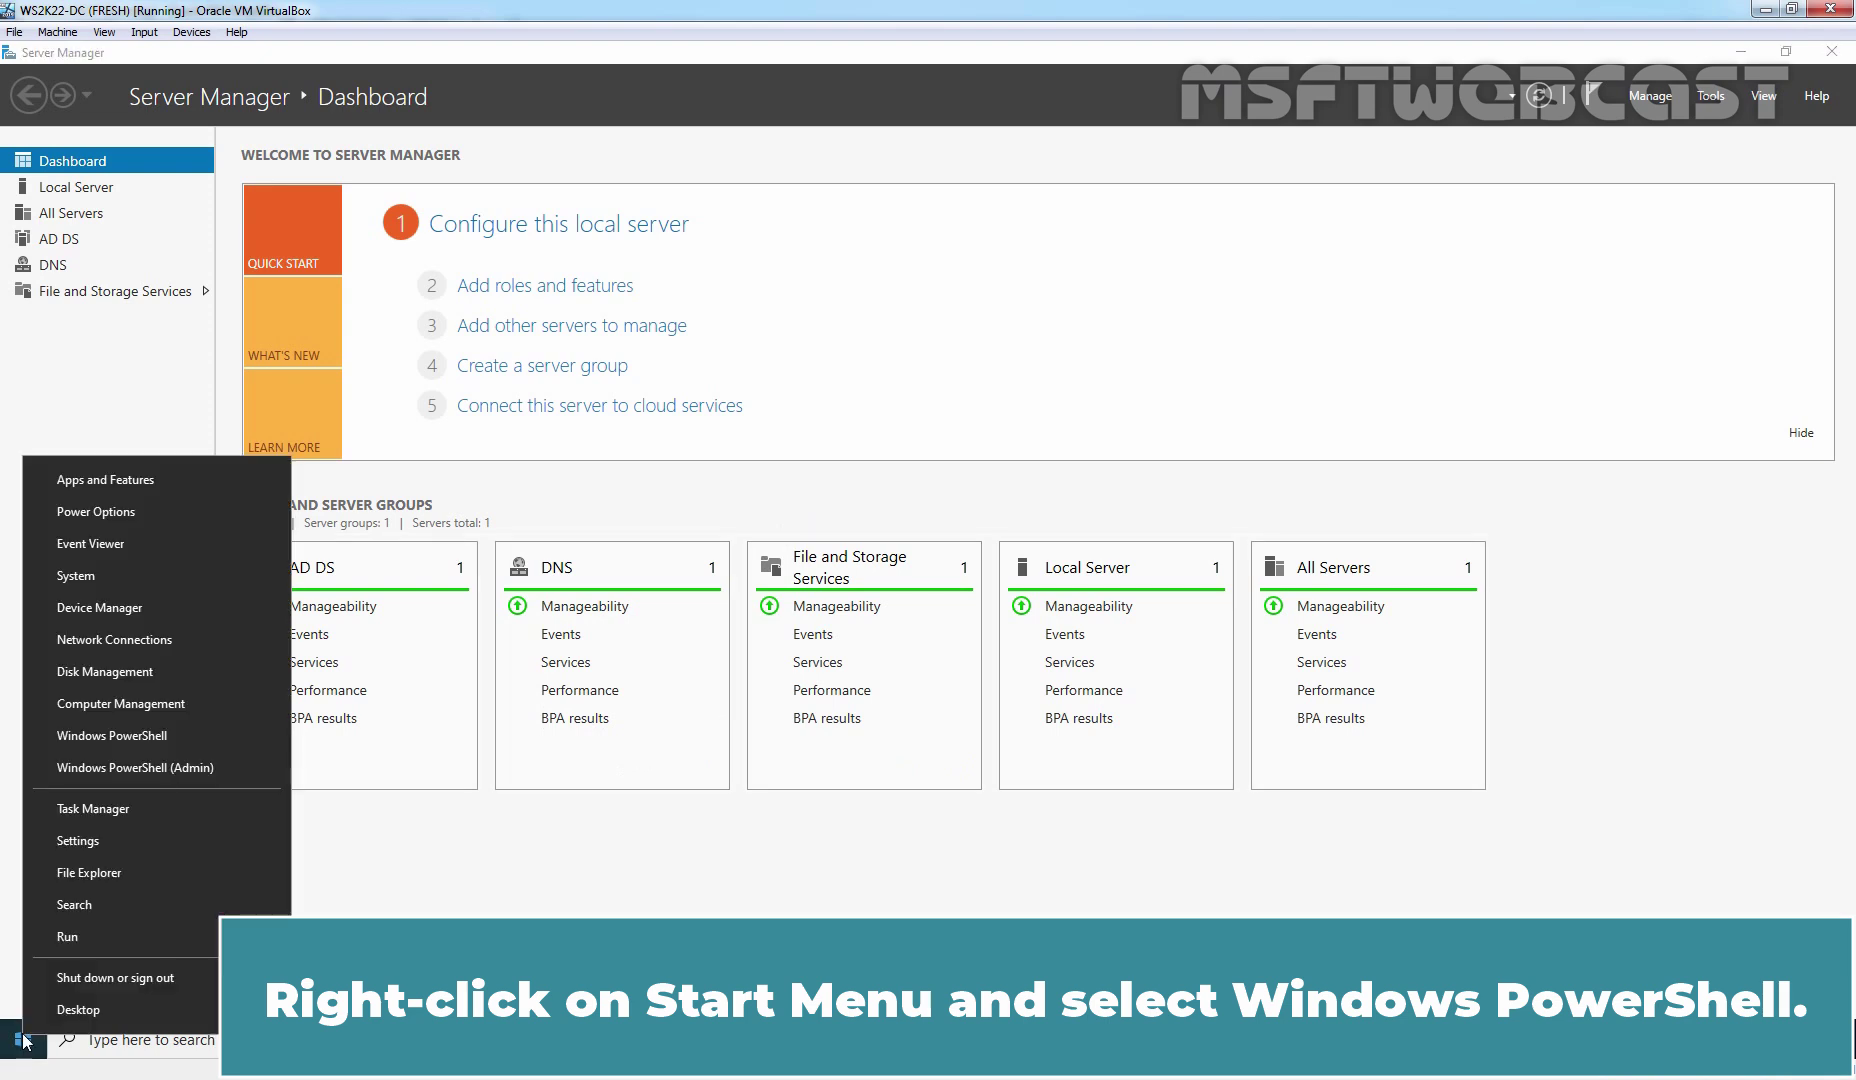
{"action": "left_click", "coordinate": [170, 769]}
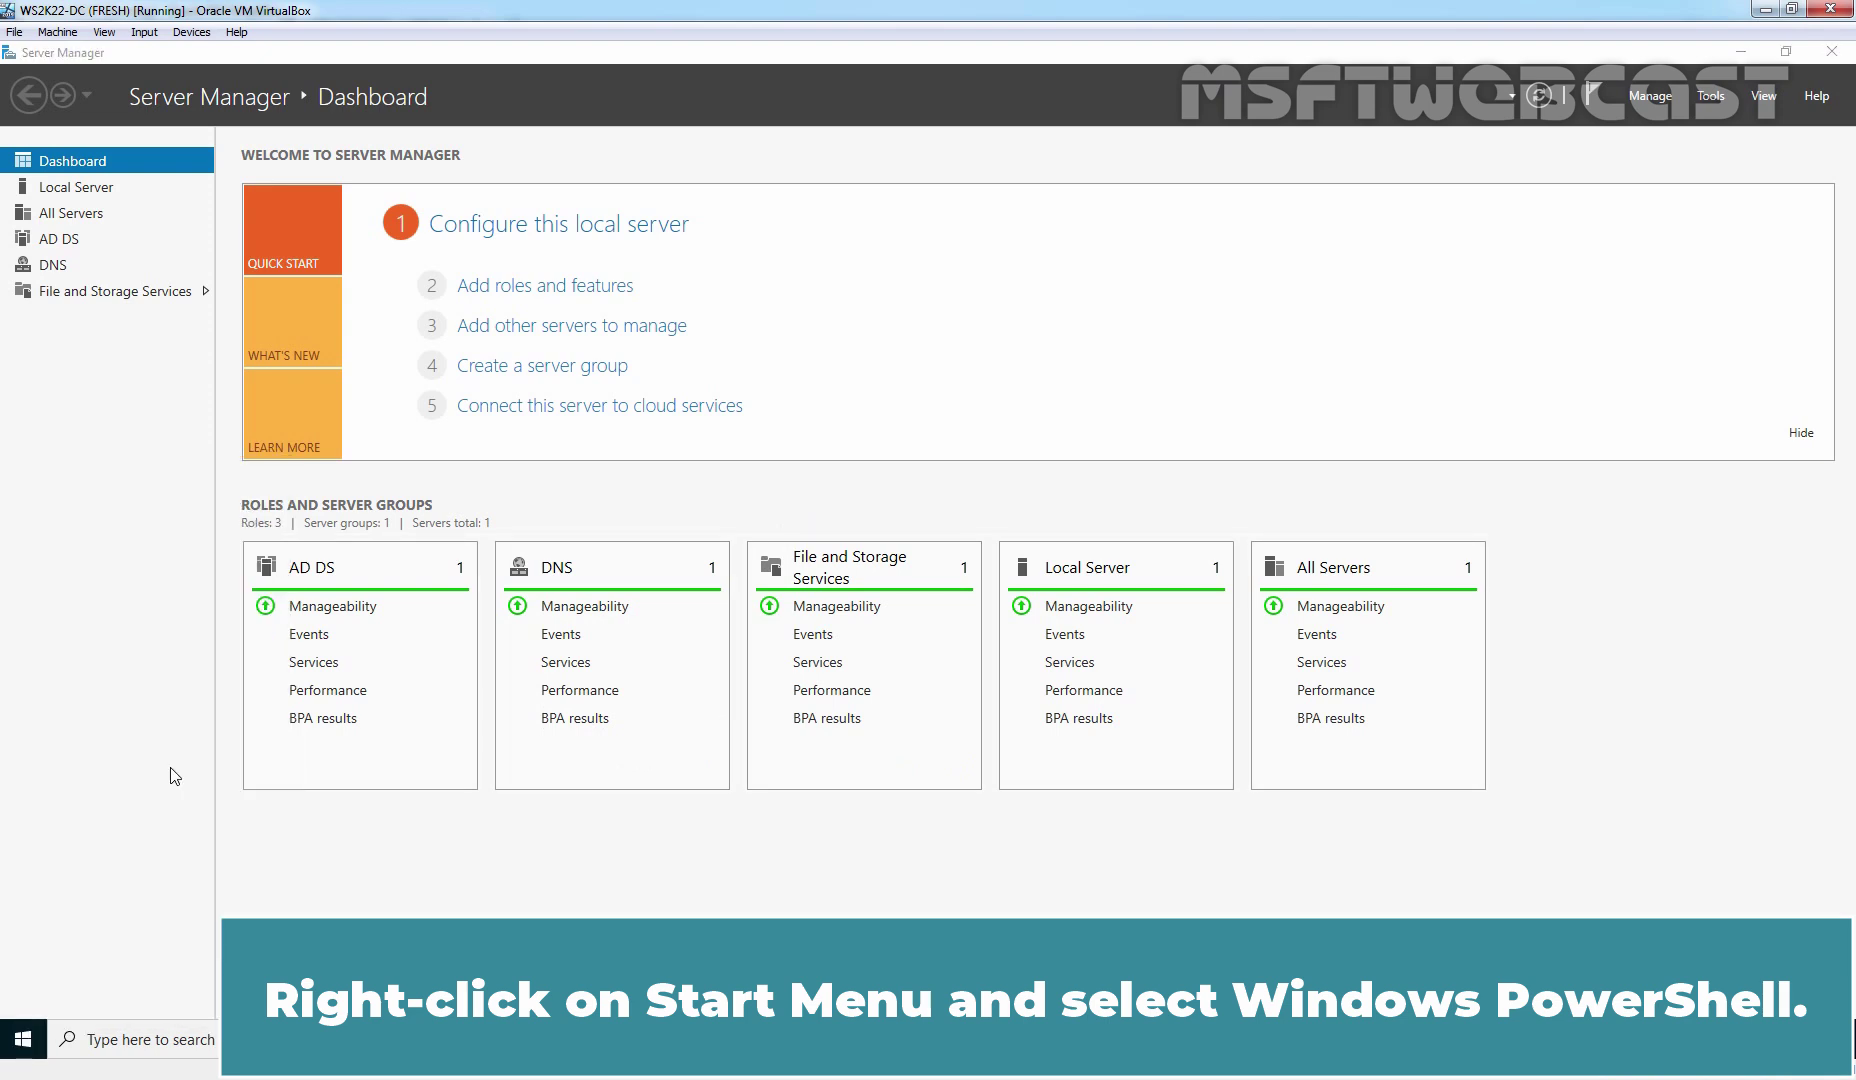
{"action": "type", "text": "add-win"}
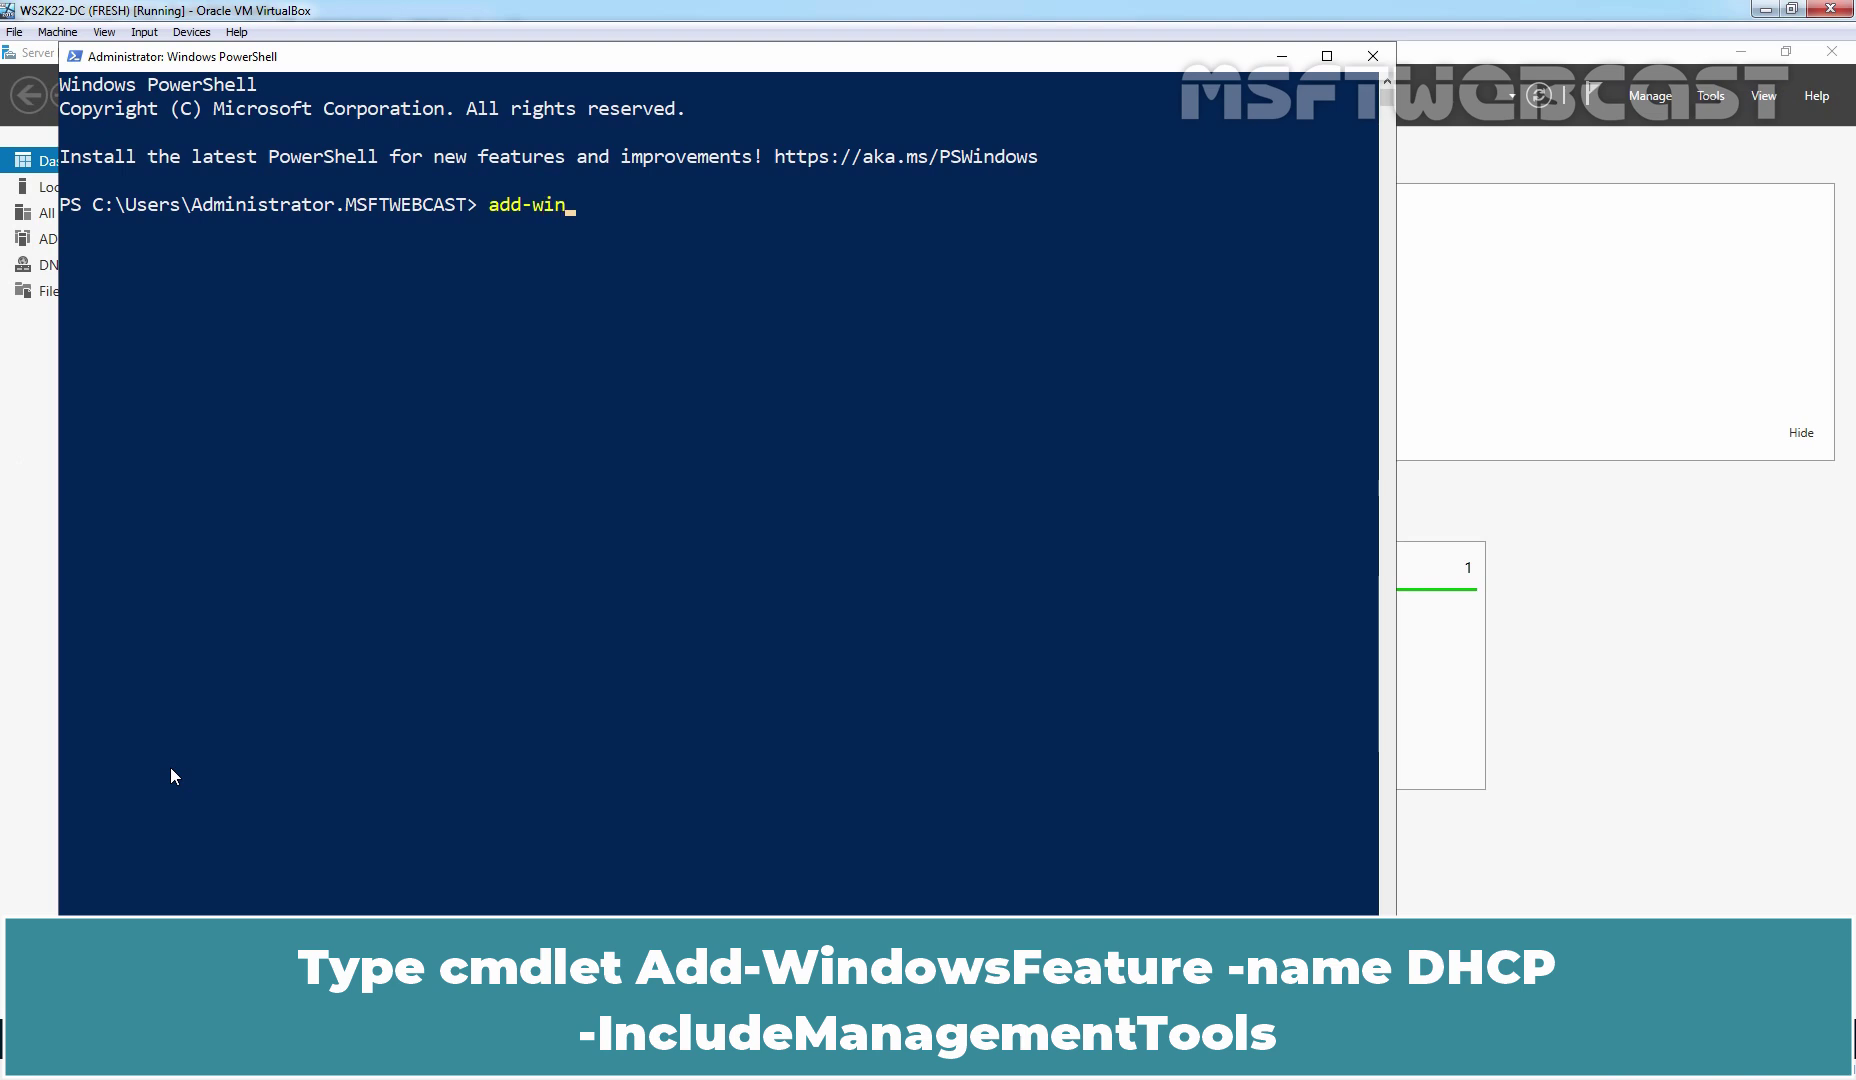
{"action": "key", "text": "Tab"}
{"action": "key", "text": "Tab"}
{"action": "type", "text": "-na"}
{"action": "key", "text": "Tab"}
{"action": "type", "text": "DHCP -in"}
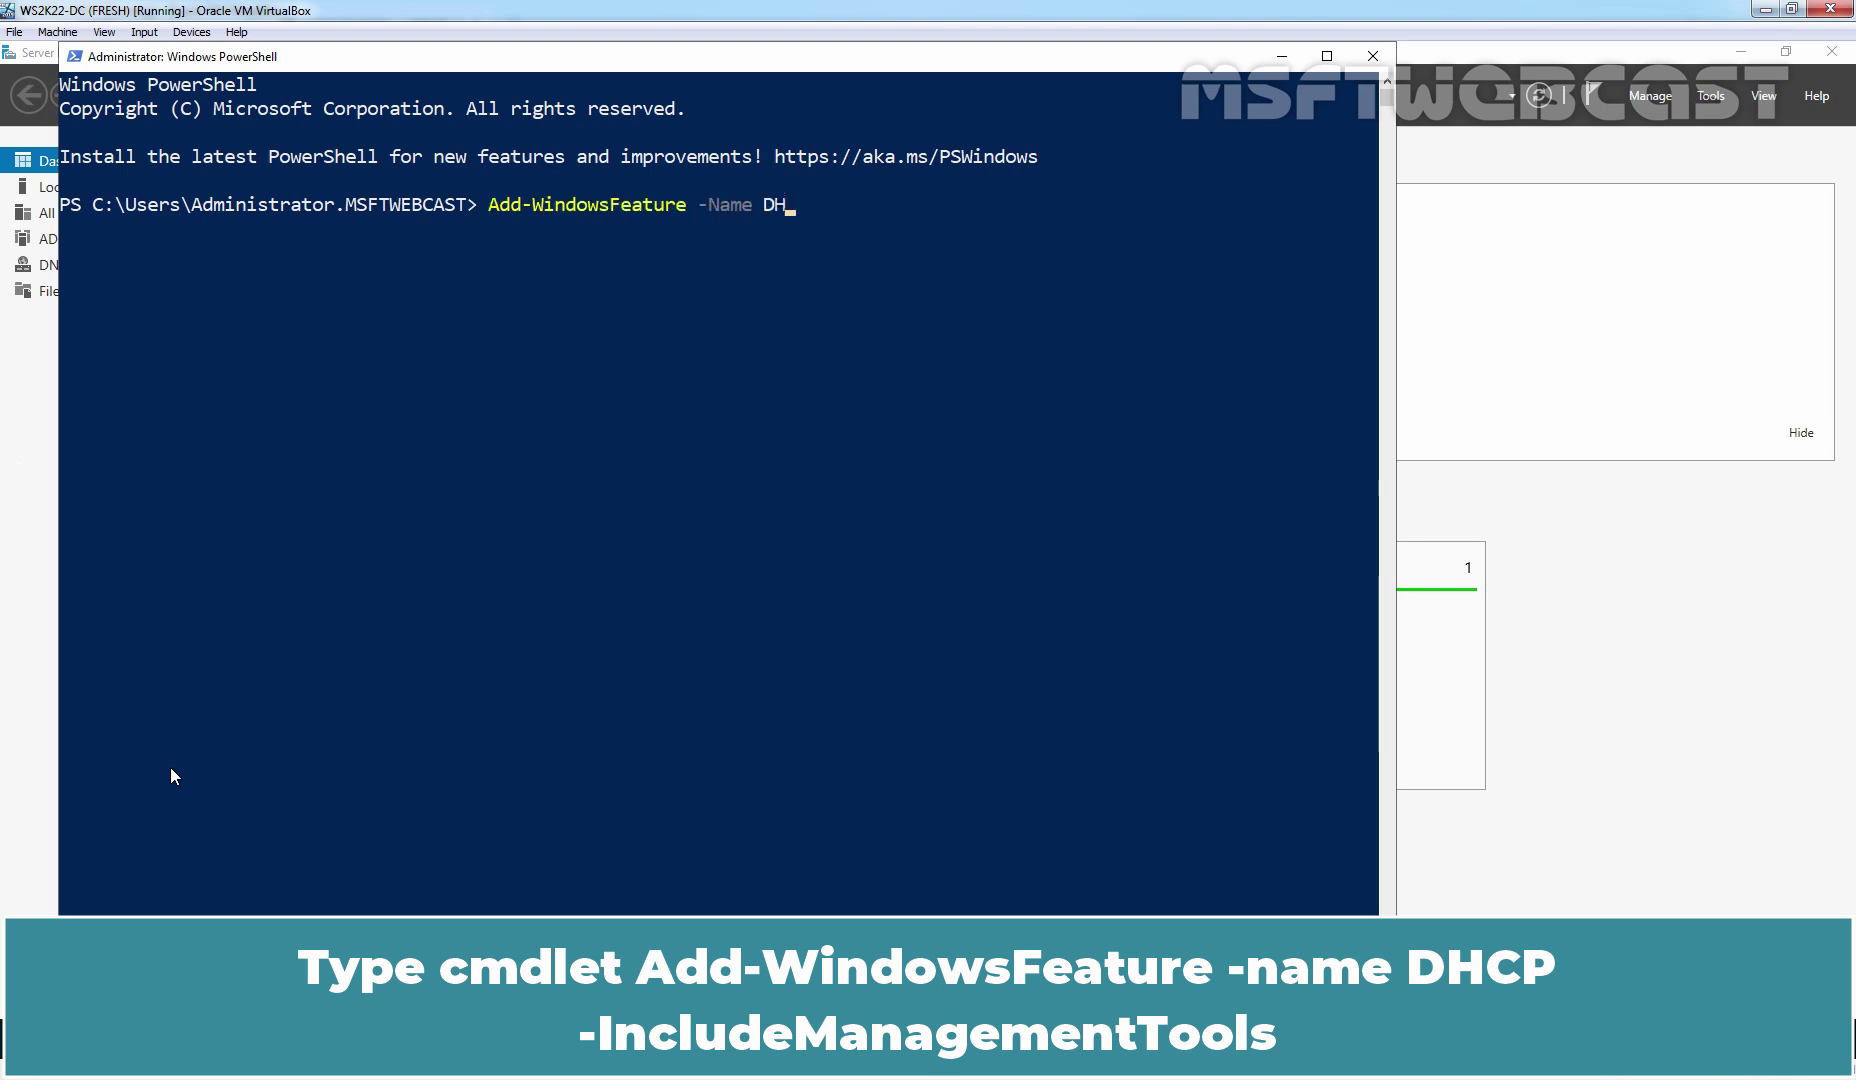
{"action": "key", "text": "Tab"}
{"action": "key", "text": "Tab"}
{"action": "key", "text": "Return"}
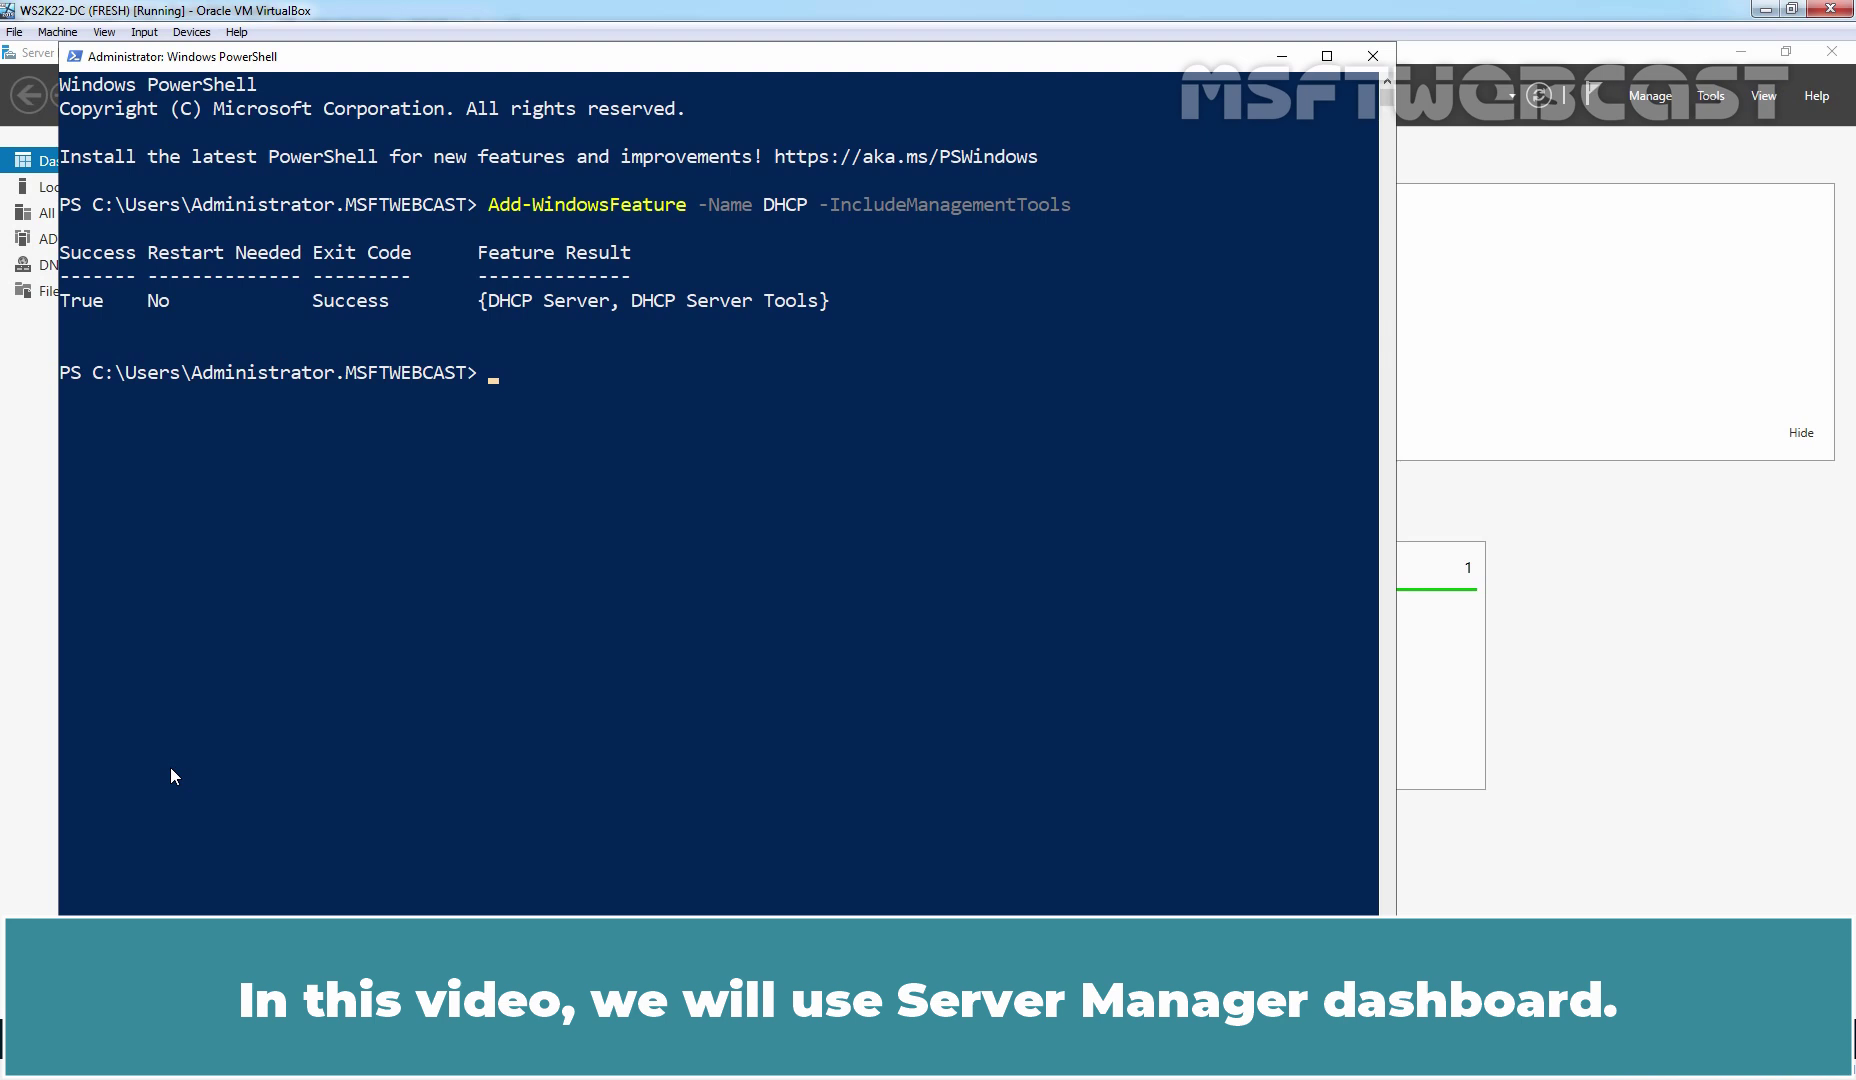
Step: Refresh the Server Manager dashboard and complete the DHCP post-install configuration, authorizing the server with the preselected domain administrator credentials
{"action": "left_click", "coordinate": [1547, 389]}
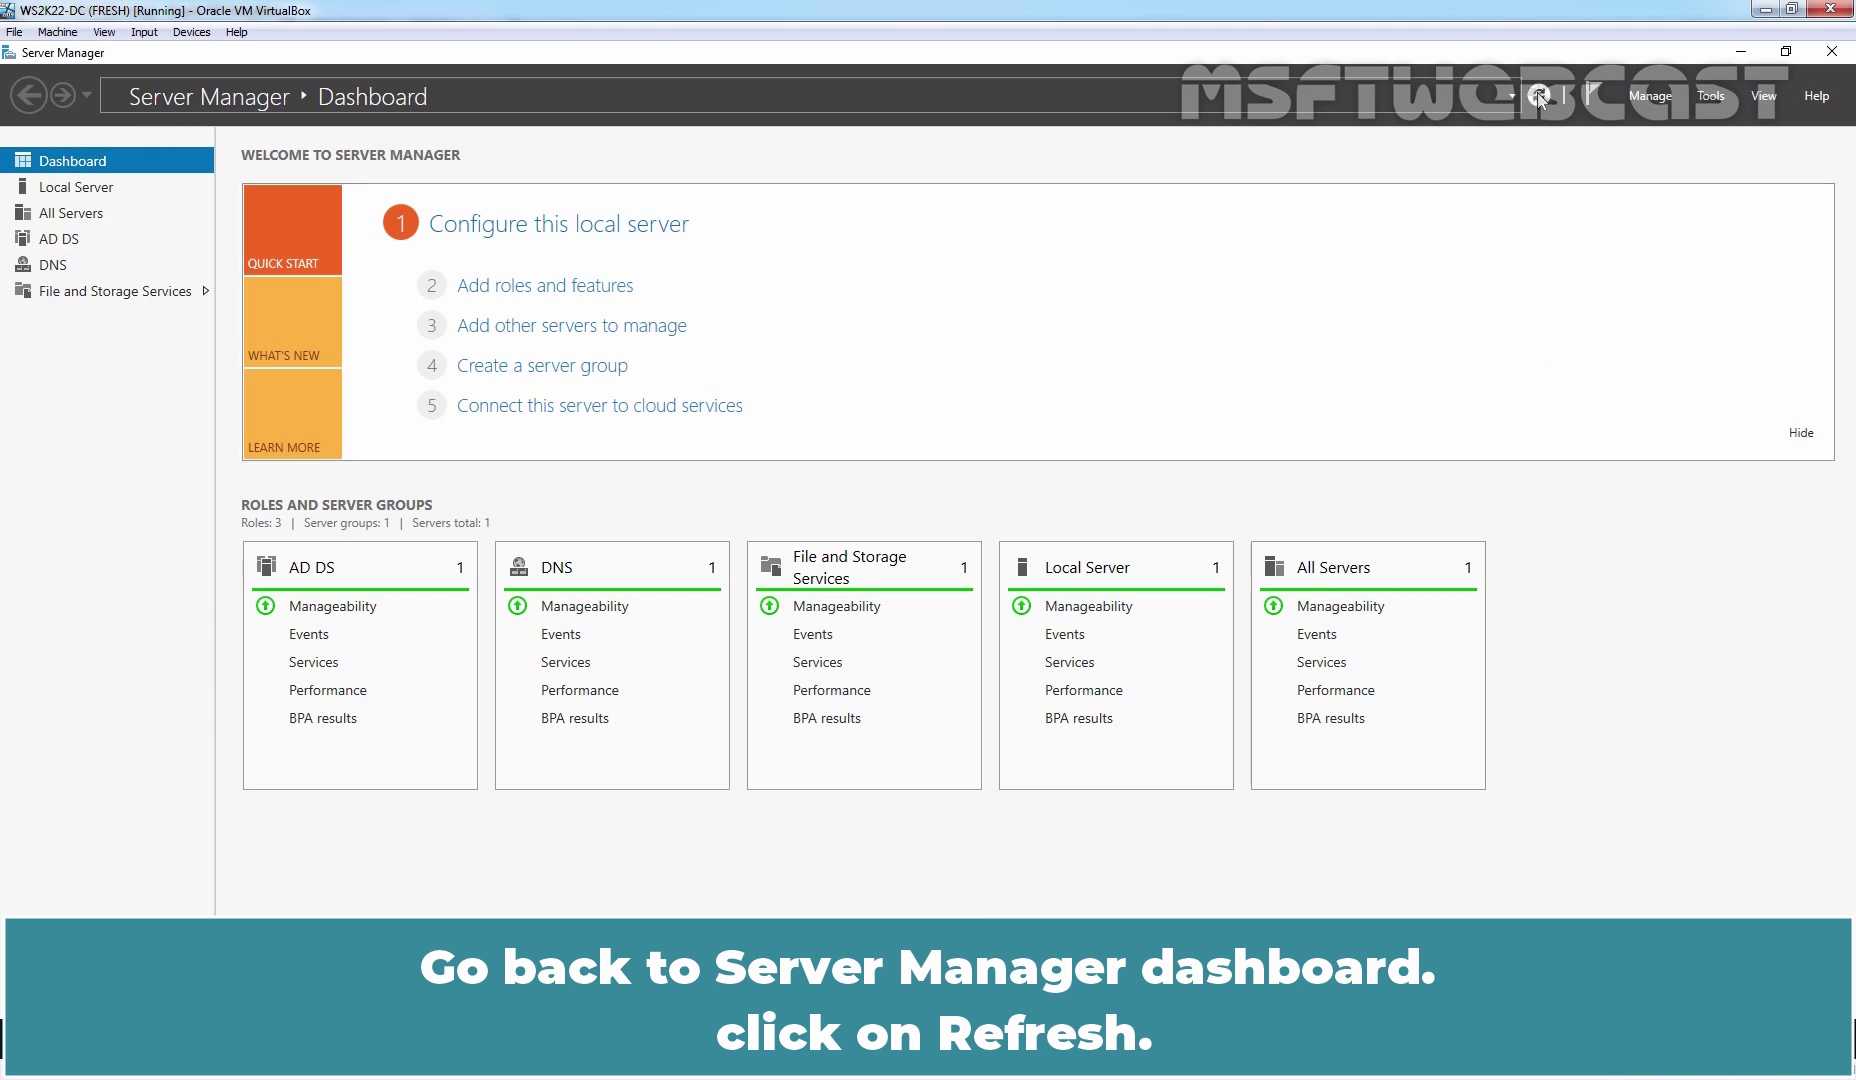
{"action": "left_click", "coordinate": [1539, 96]}
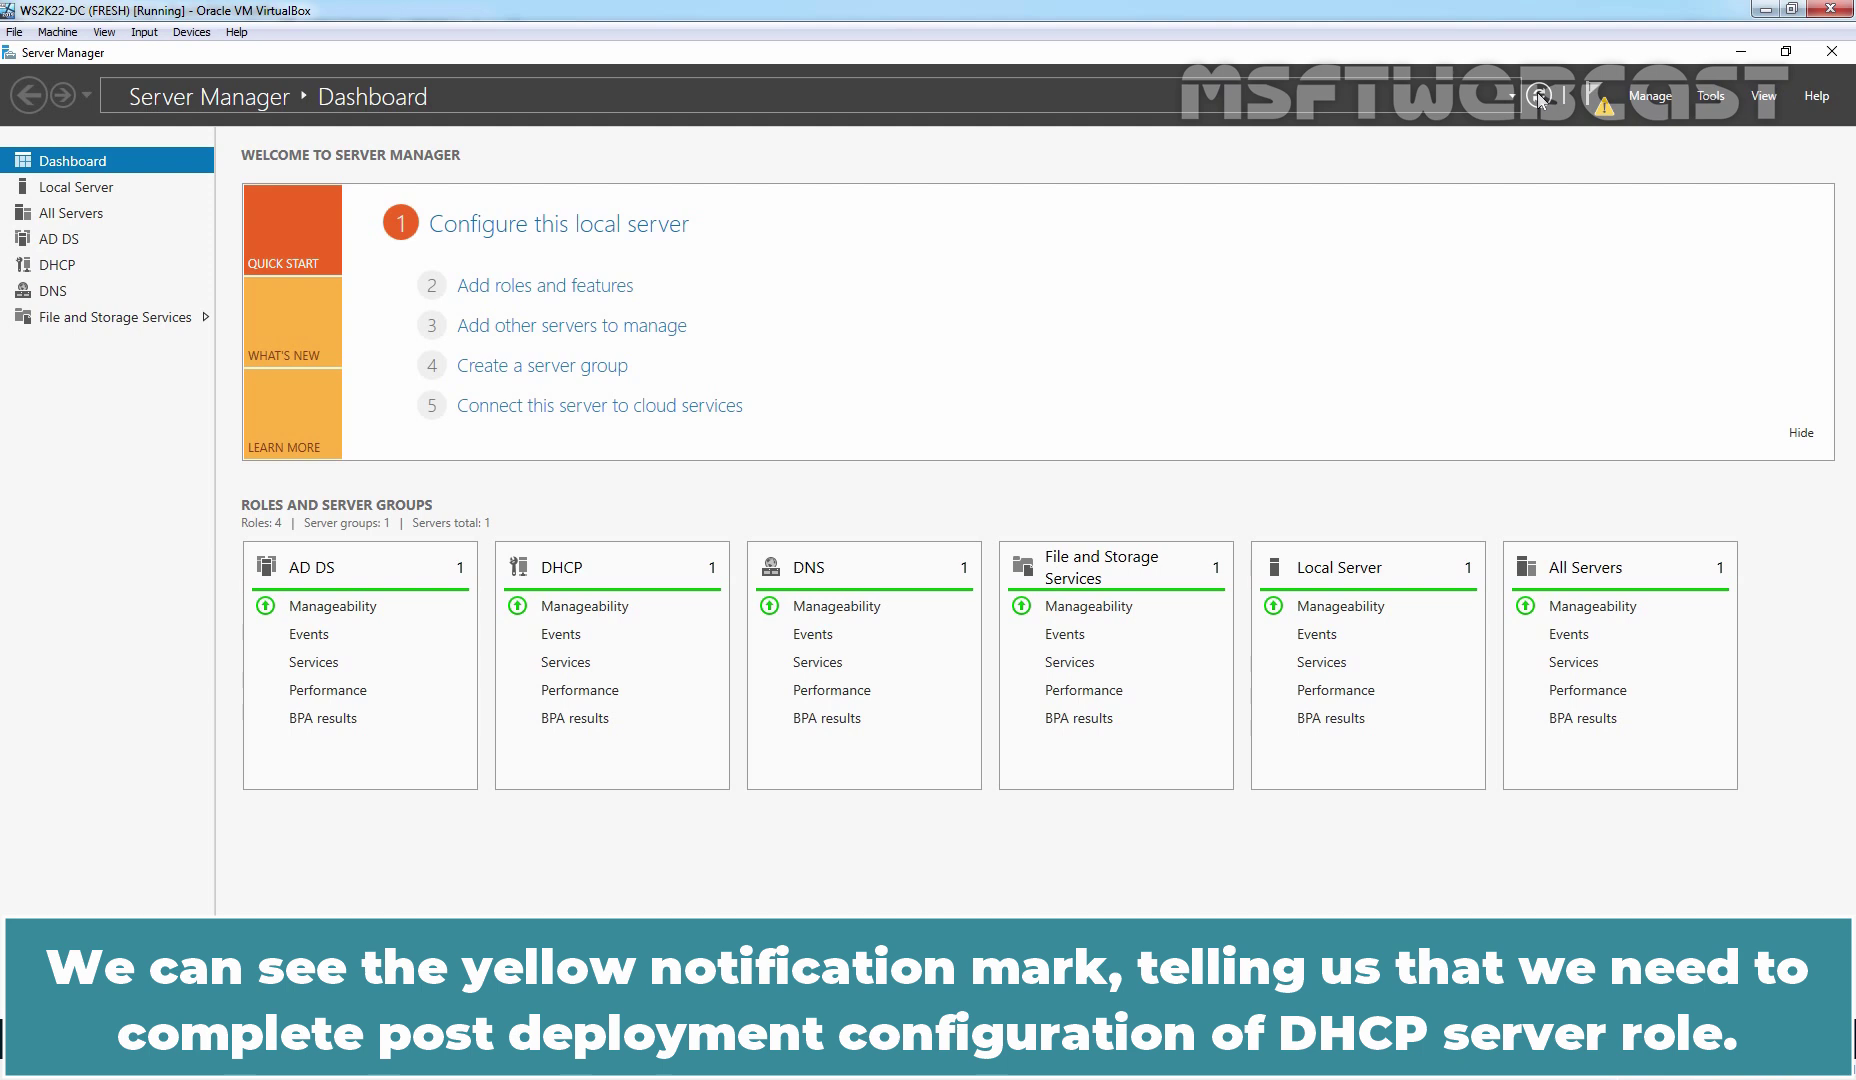
{"action": "left_click", "coordinate": [1601, 104]}
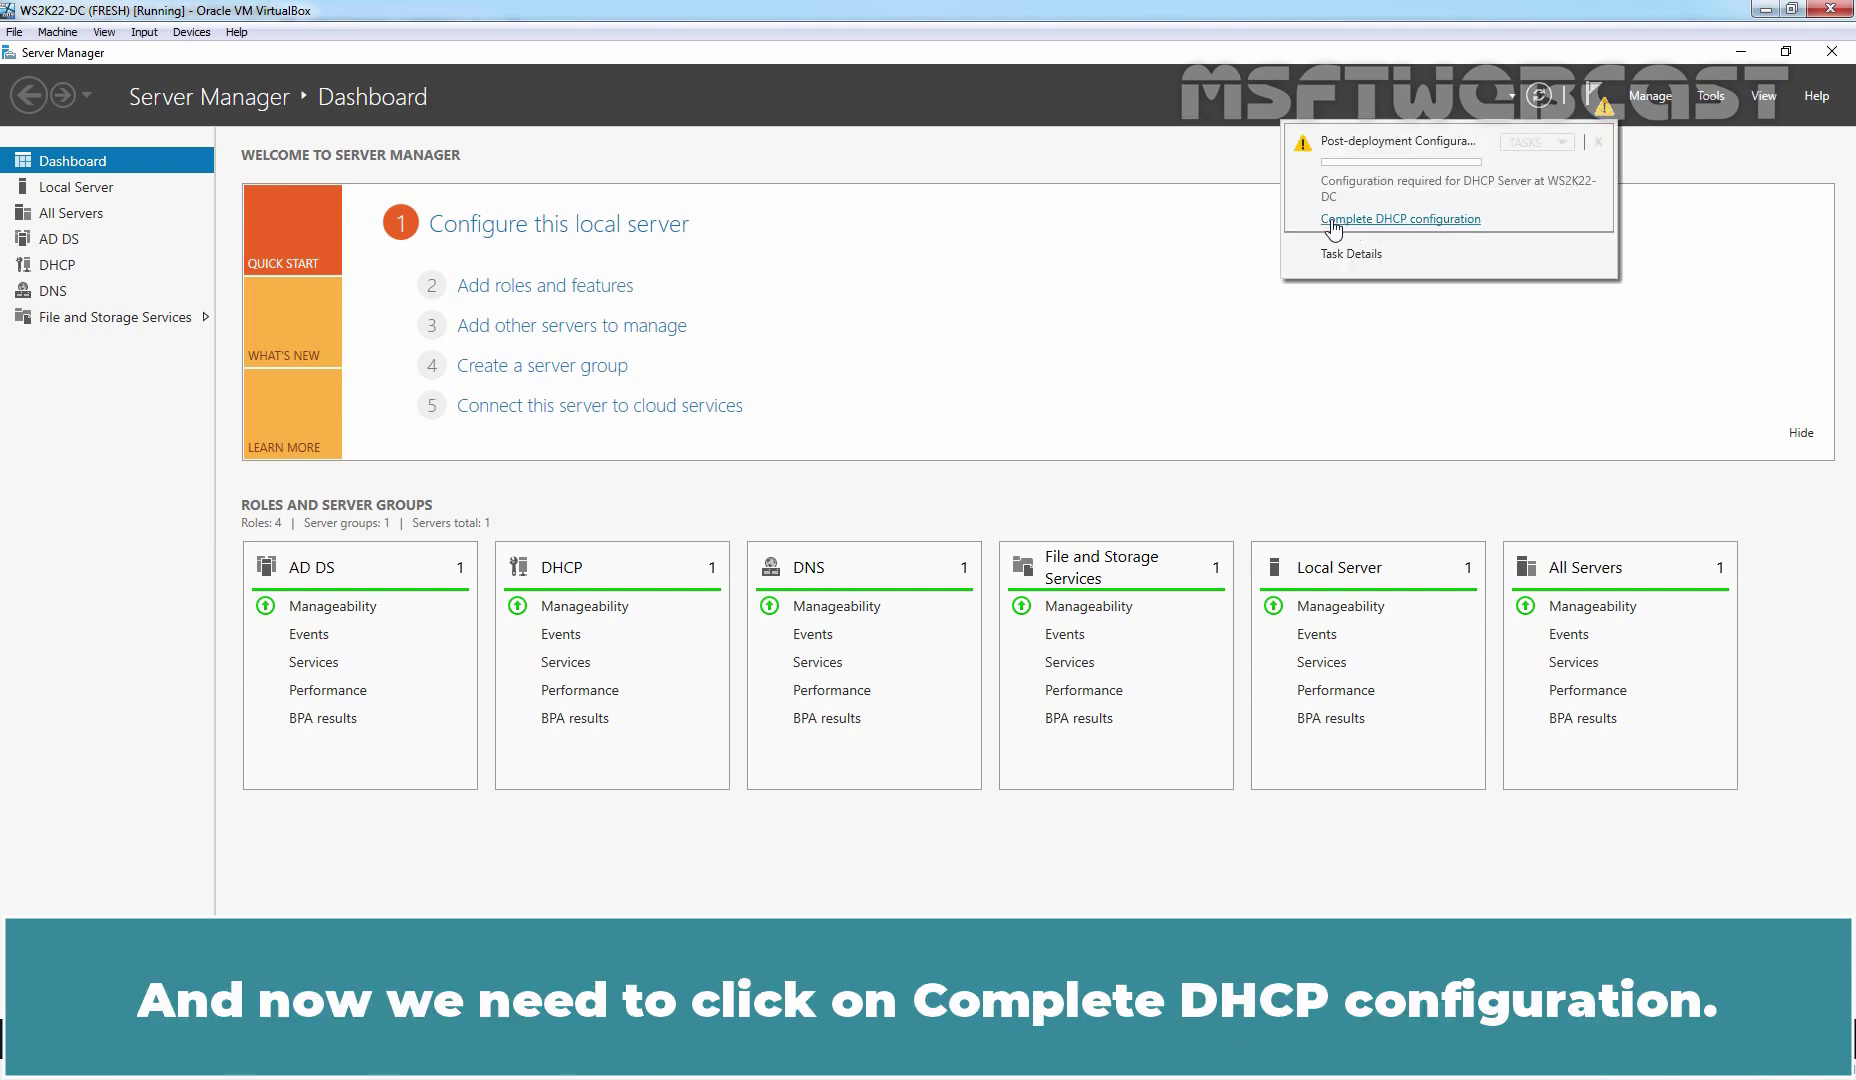
{"action": "left_click", "coordinate": [1427, 222]}
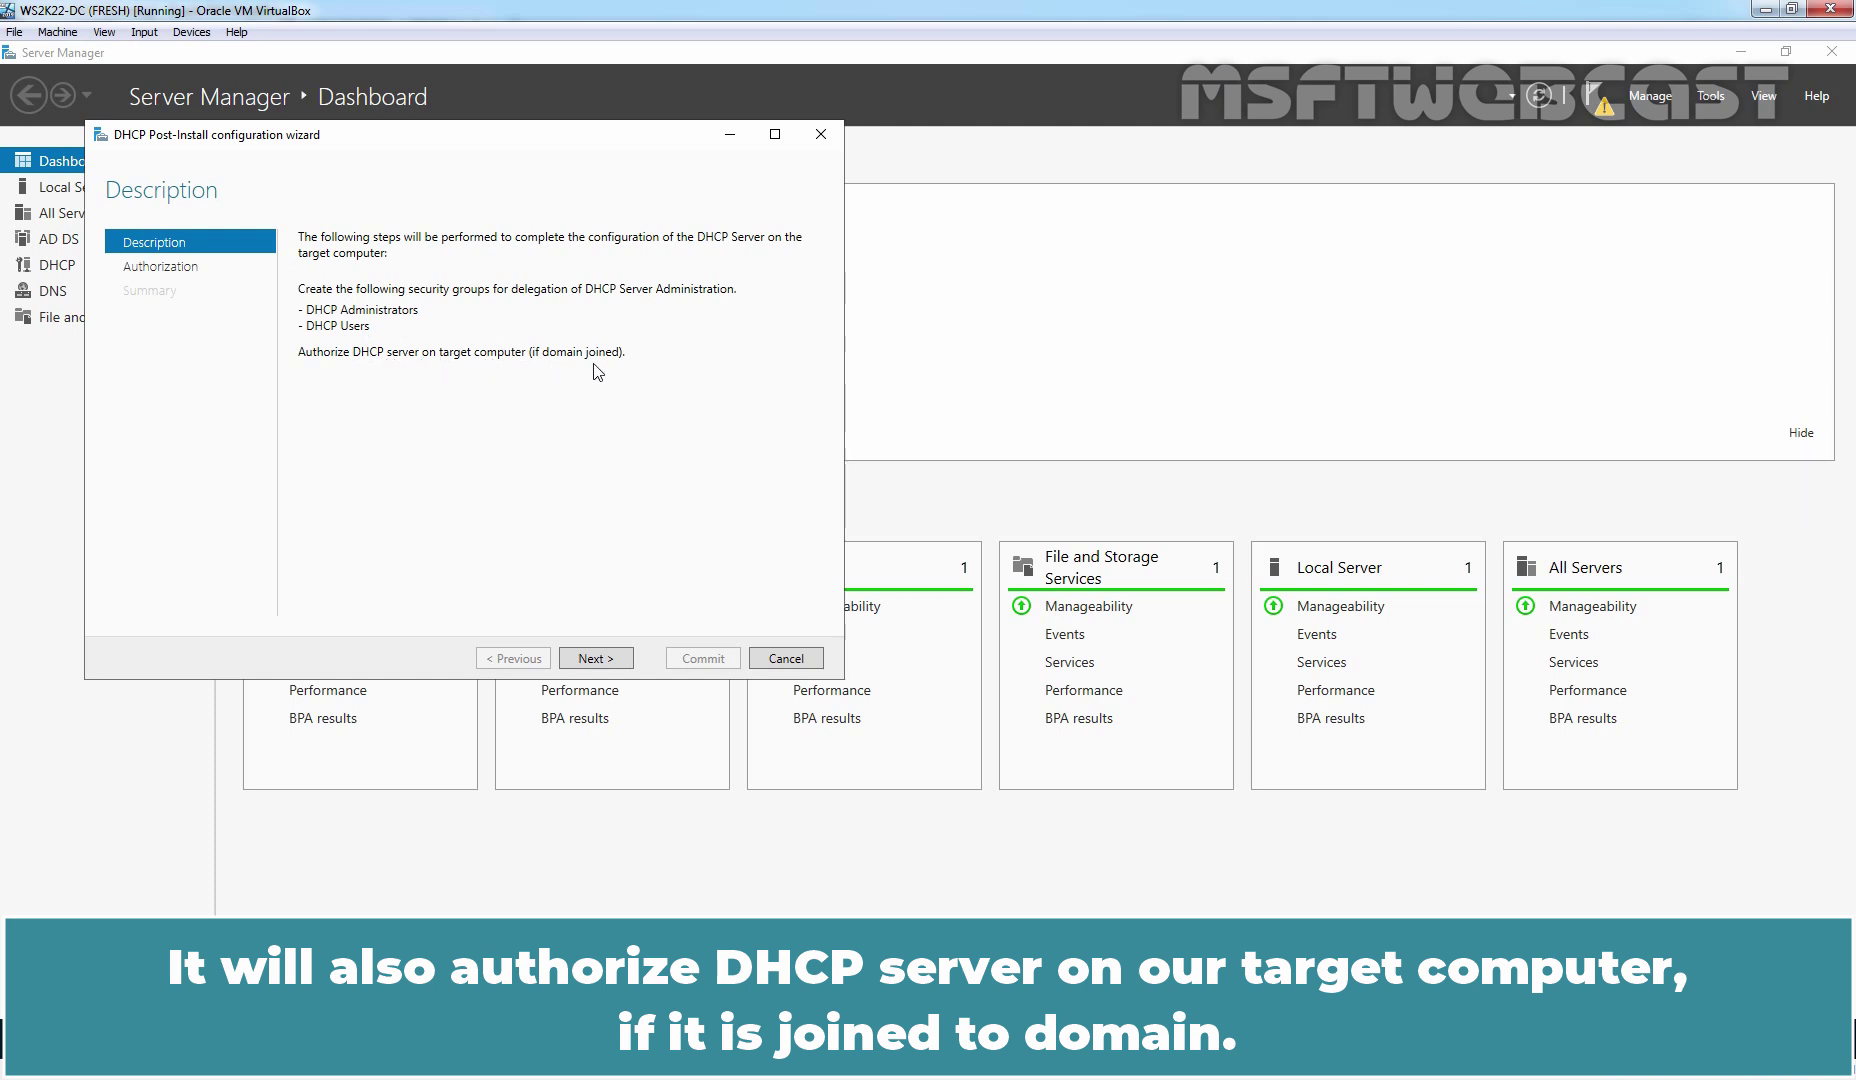
{"action": "left_click", "coordinate": [594, 660]}
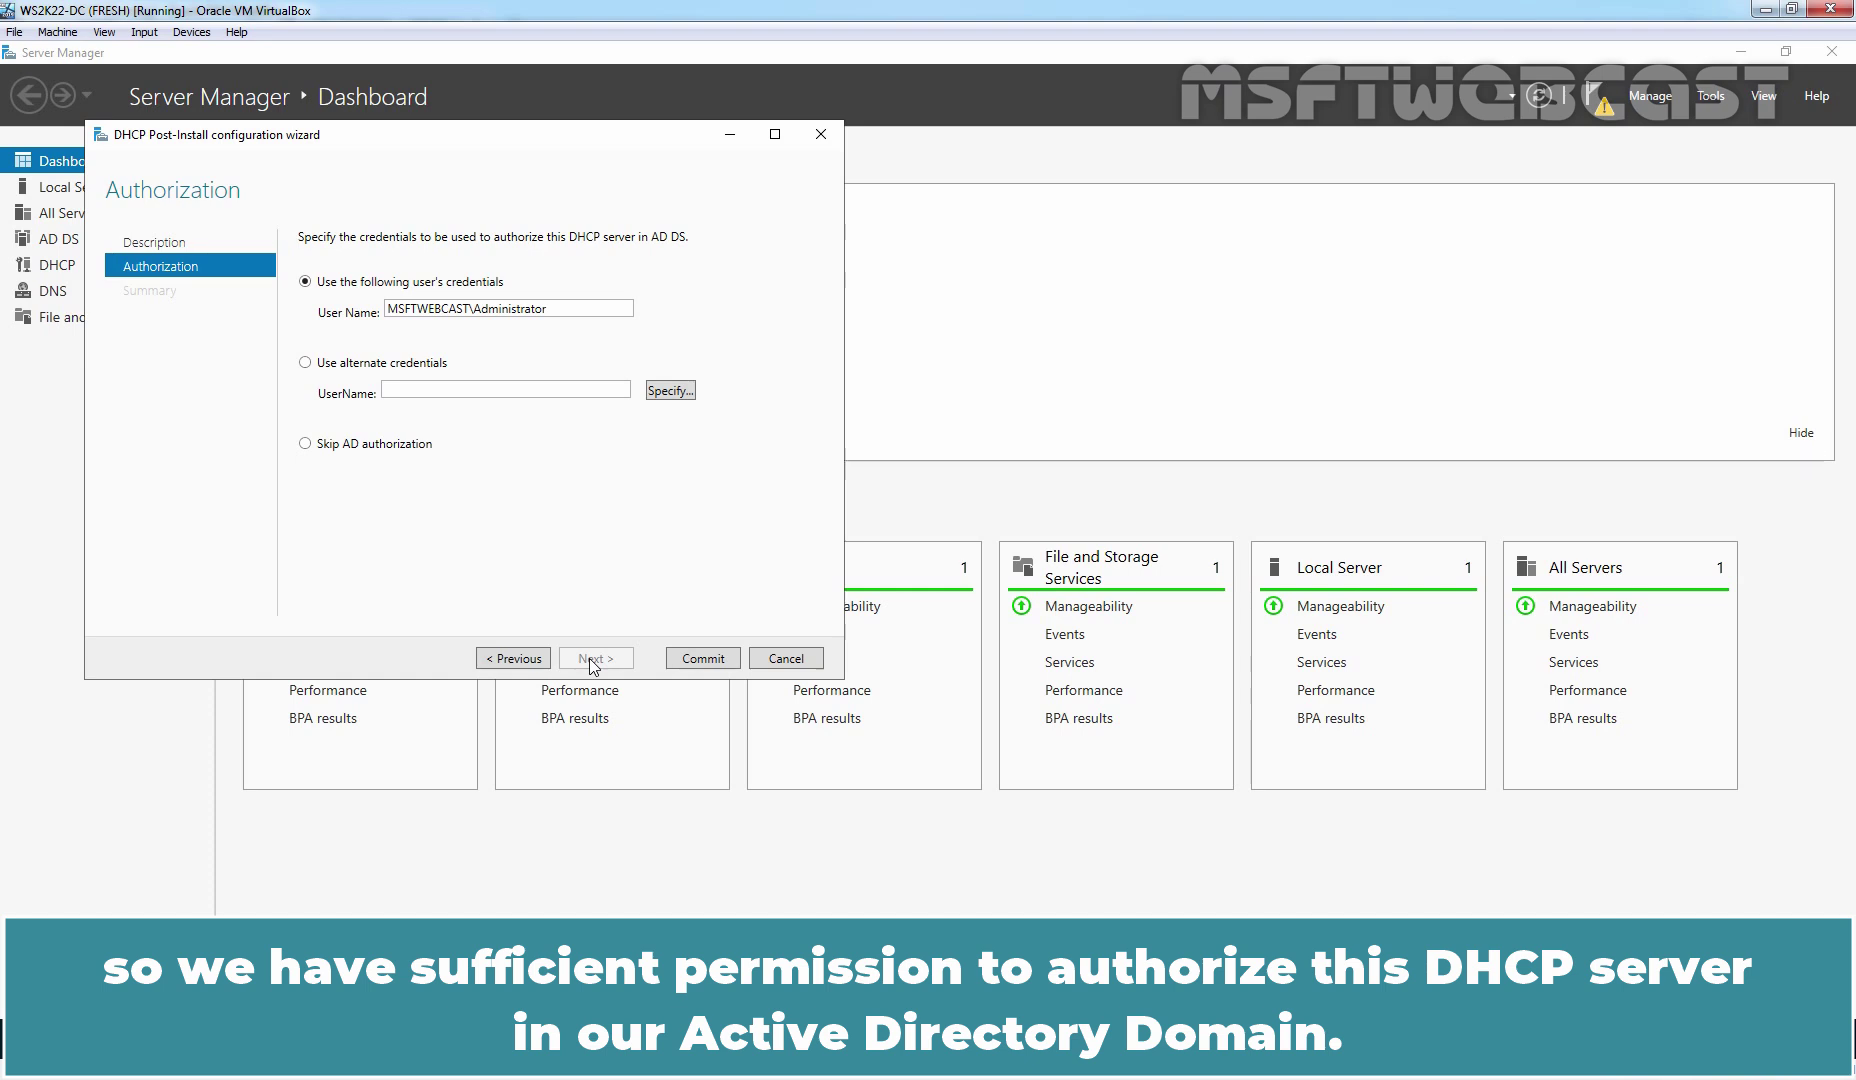
{"action": "left_click", "coordinate": [700, 660]}
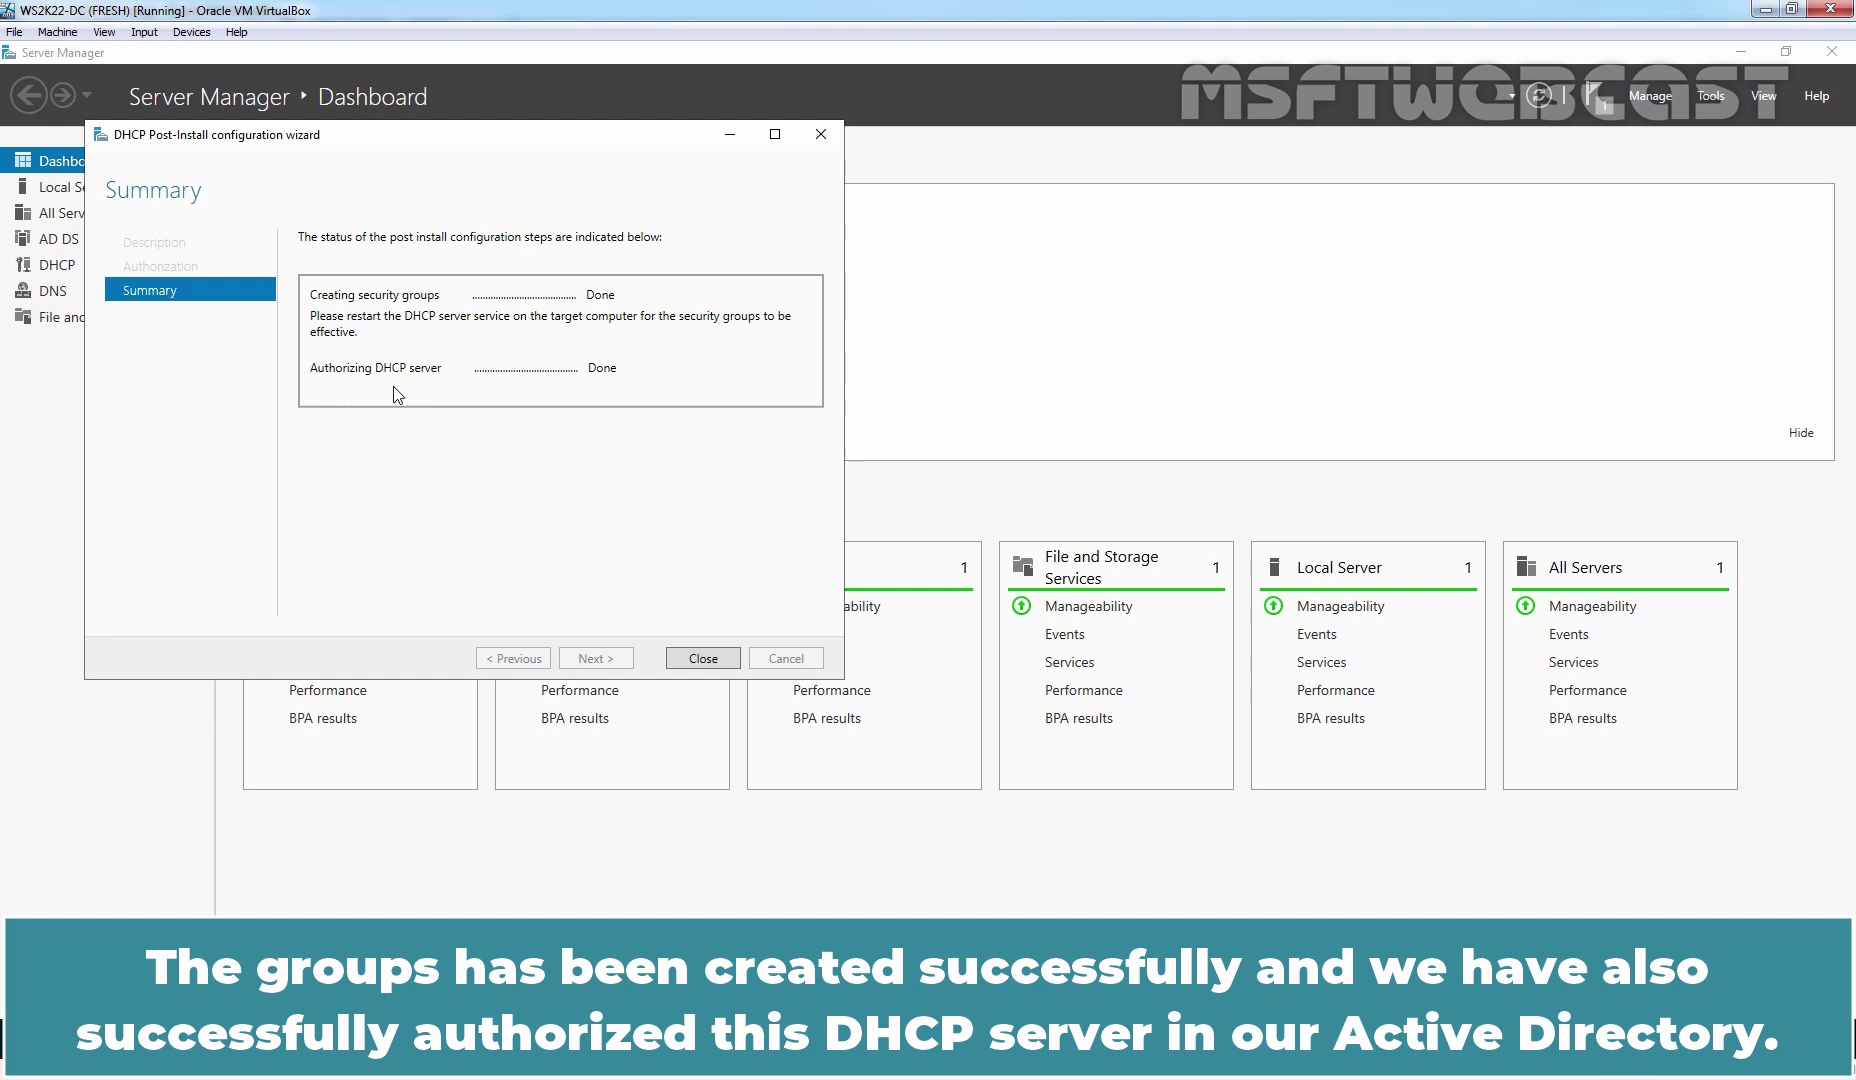
{"action": "left_click", "coordinate": [703, 658]}
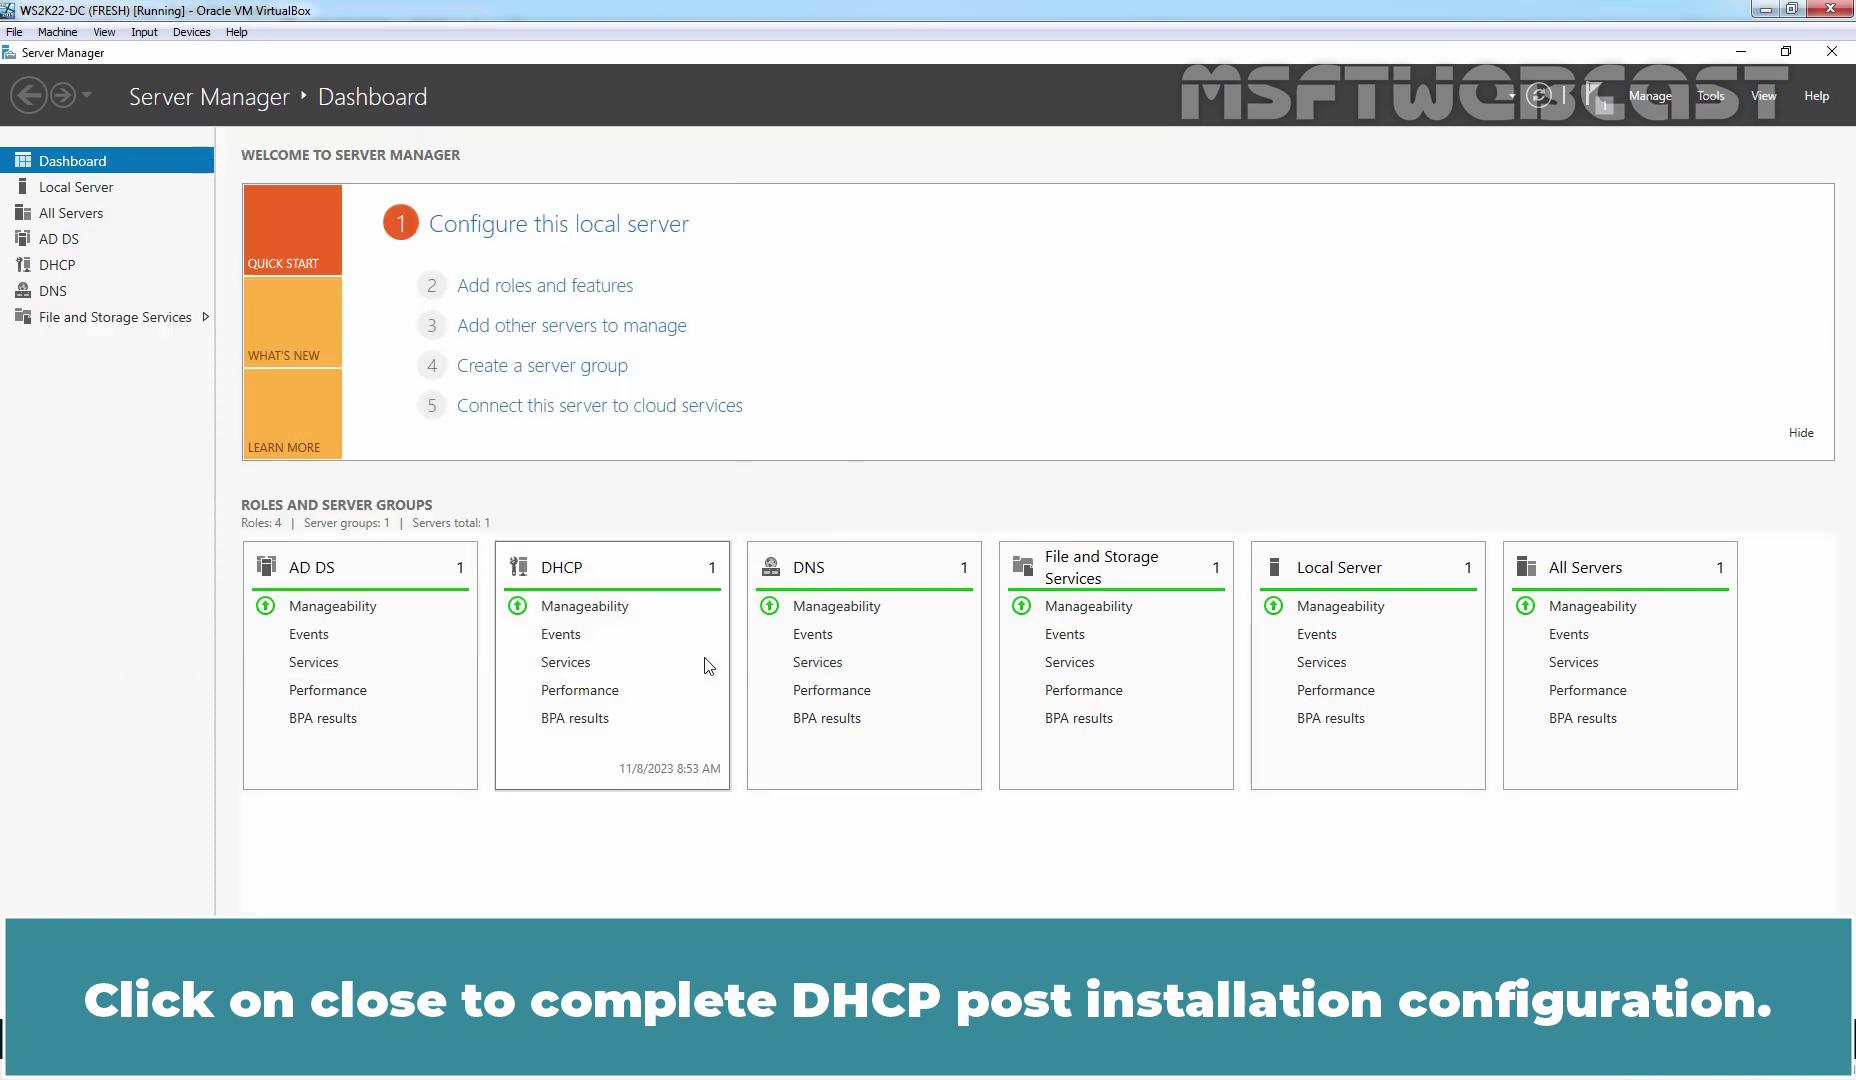
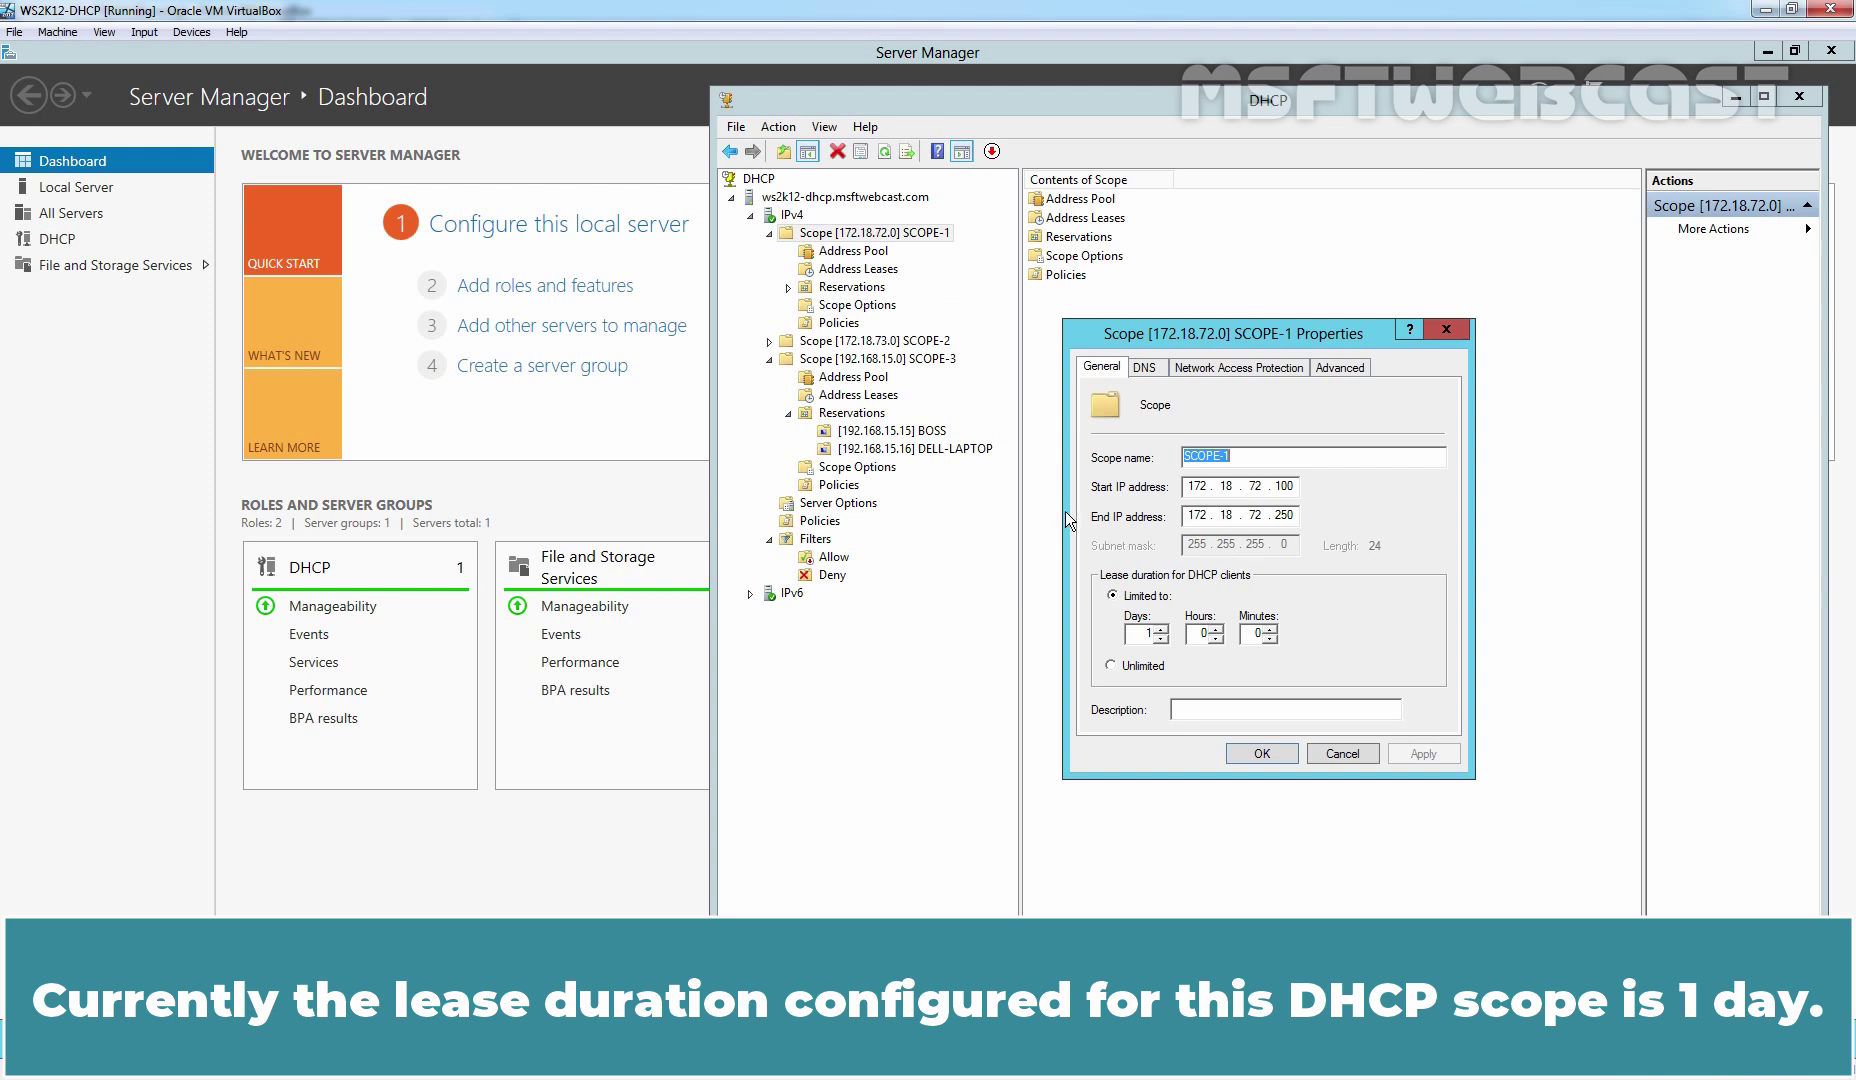
Step: Set the lease duration of SCOPE-1 on the WS2K12-DHCP server to 0 days and 2 hours
{"action": "double_click", "coordinate": [1150, 634]}
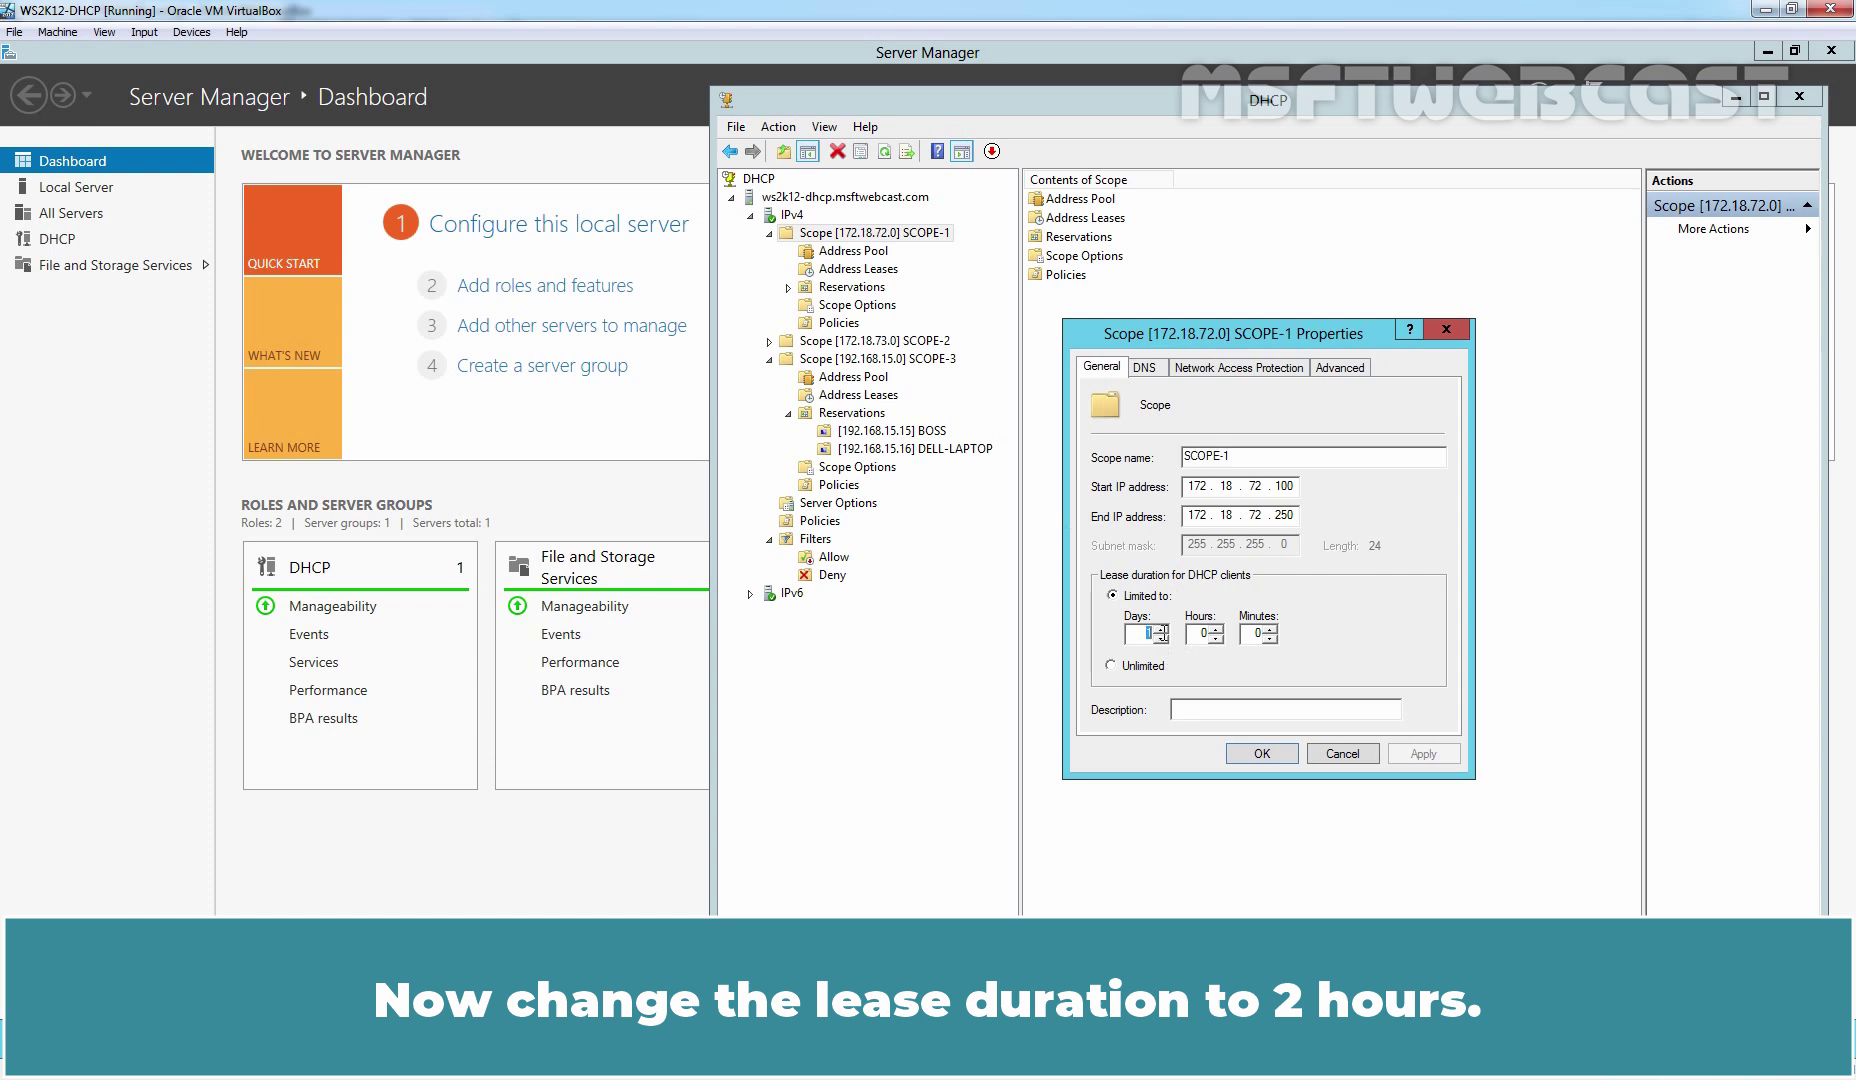
{"action": "type", "text": "0"}
{"action": "double_click", "coordinate": [1205, 634]}
{"action": "type", "text": "2"}
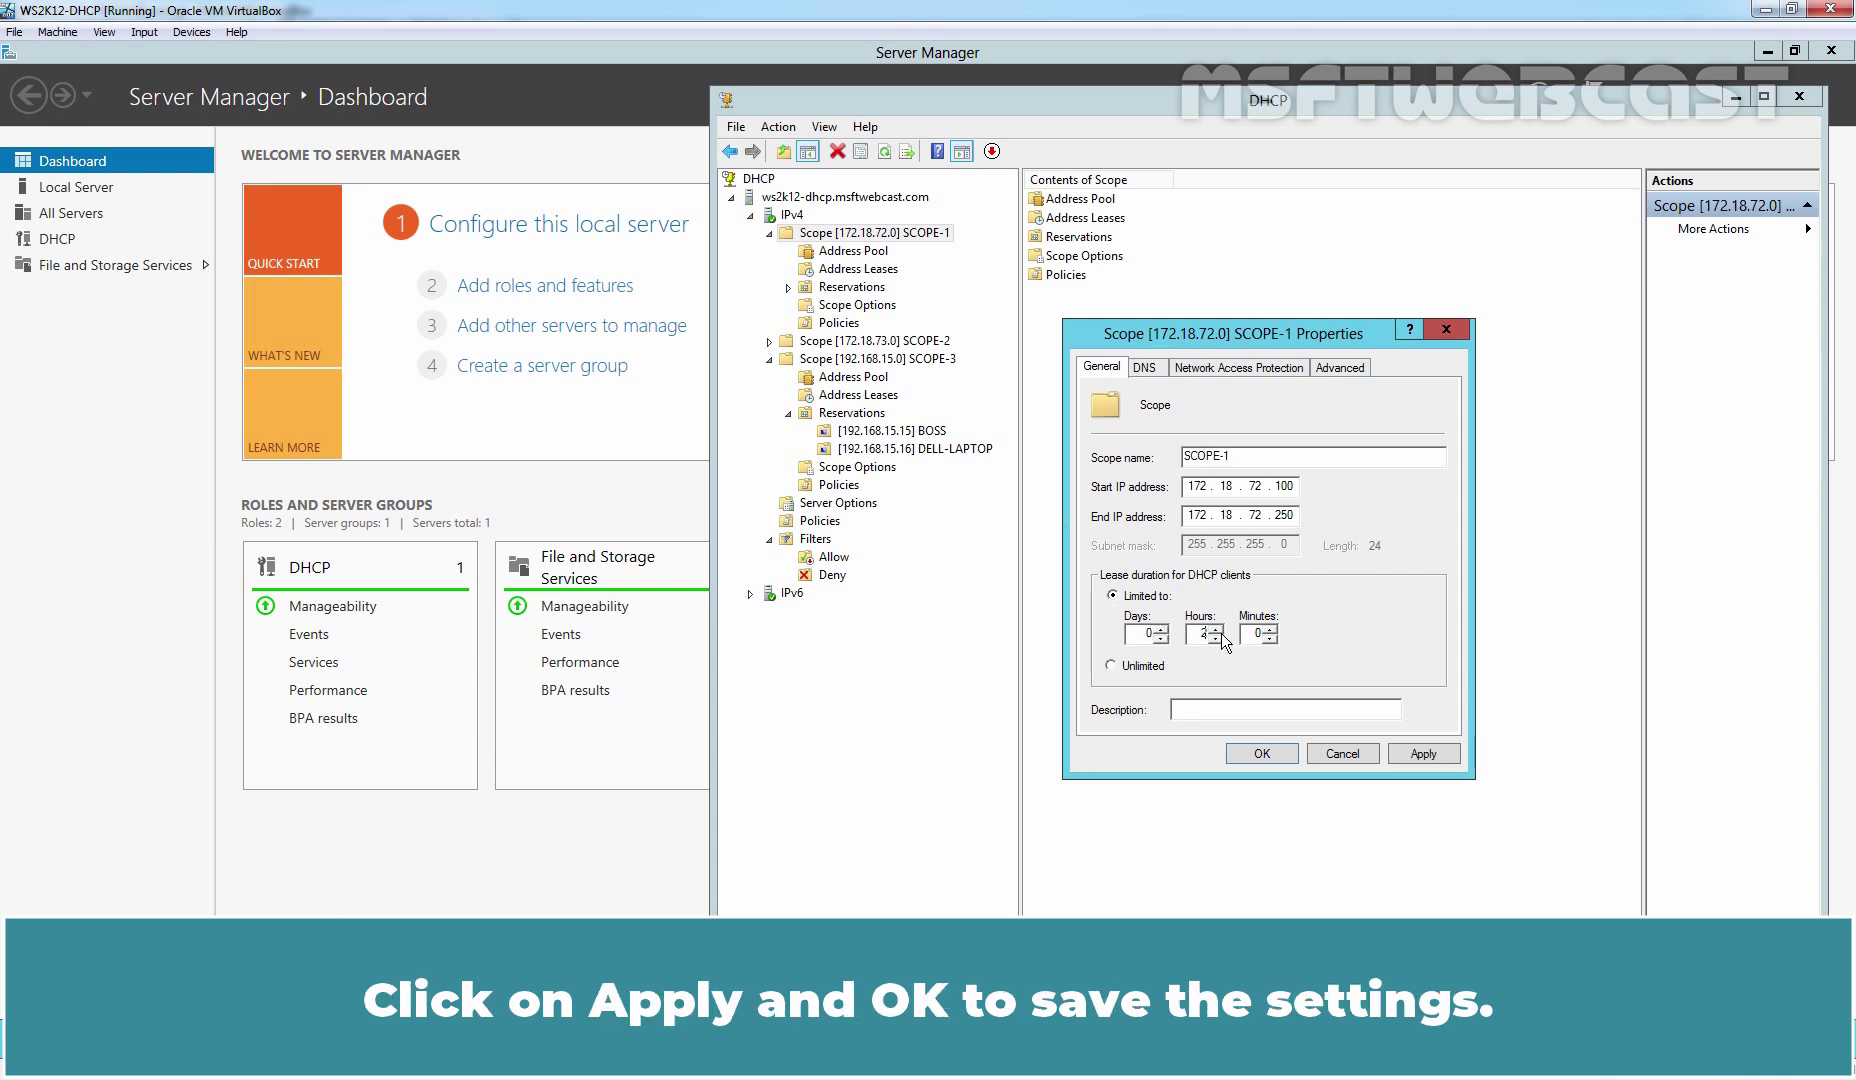
{"action": "left_click", "coordinate": [1420, 753]}
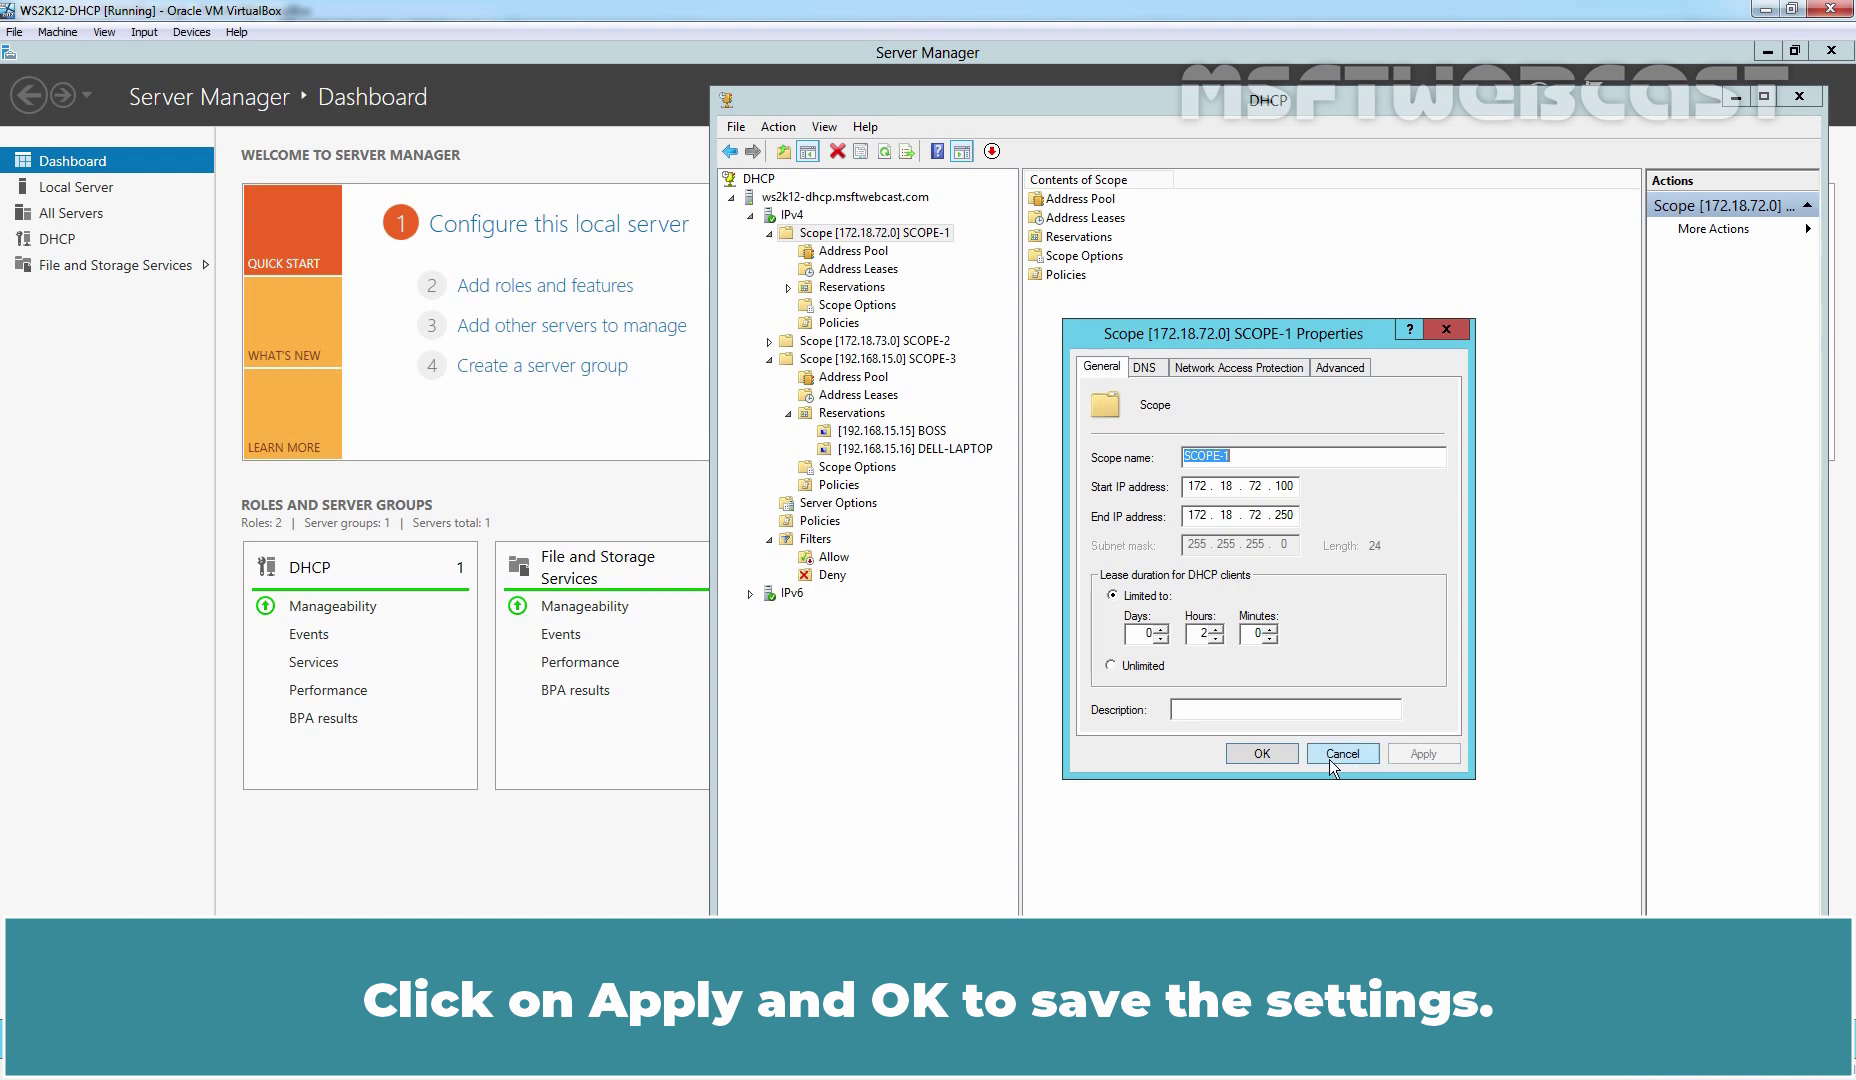
{"action": "left_click", "coordinate": [1262, 753]}
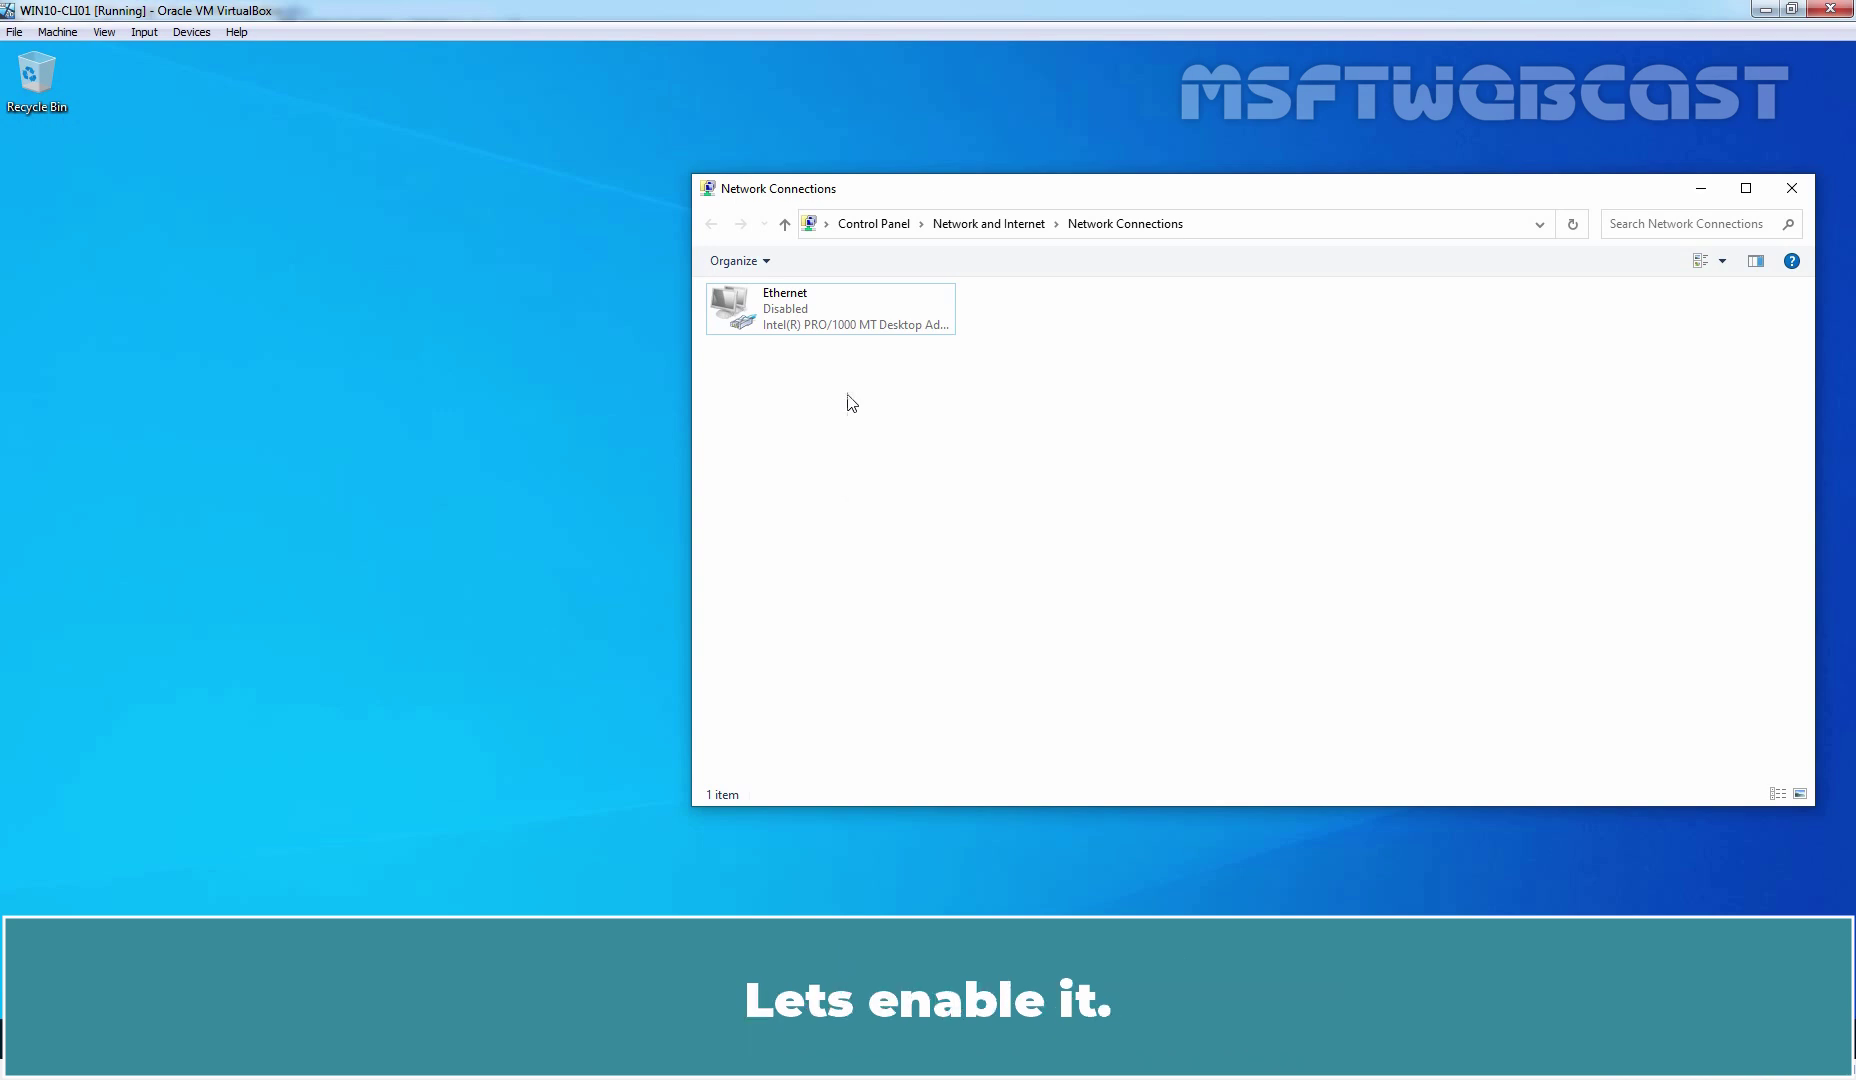
Step: Enable the Ethernet adapter on the Windows 10 client and check its assigned IP address, DHCP server and lease times in the connection details
{"action": "double_click", "coordinate": [816, 326]}
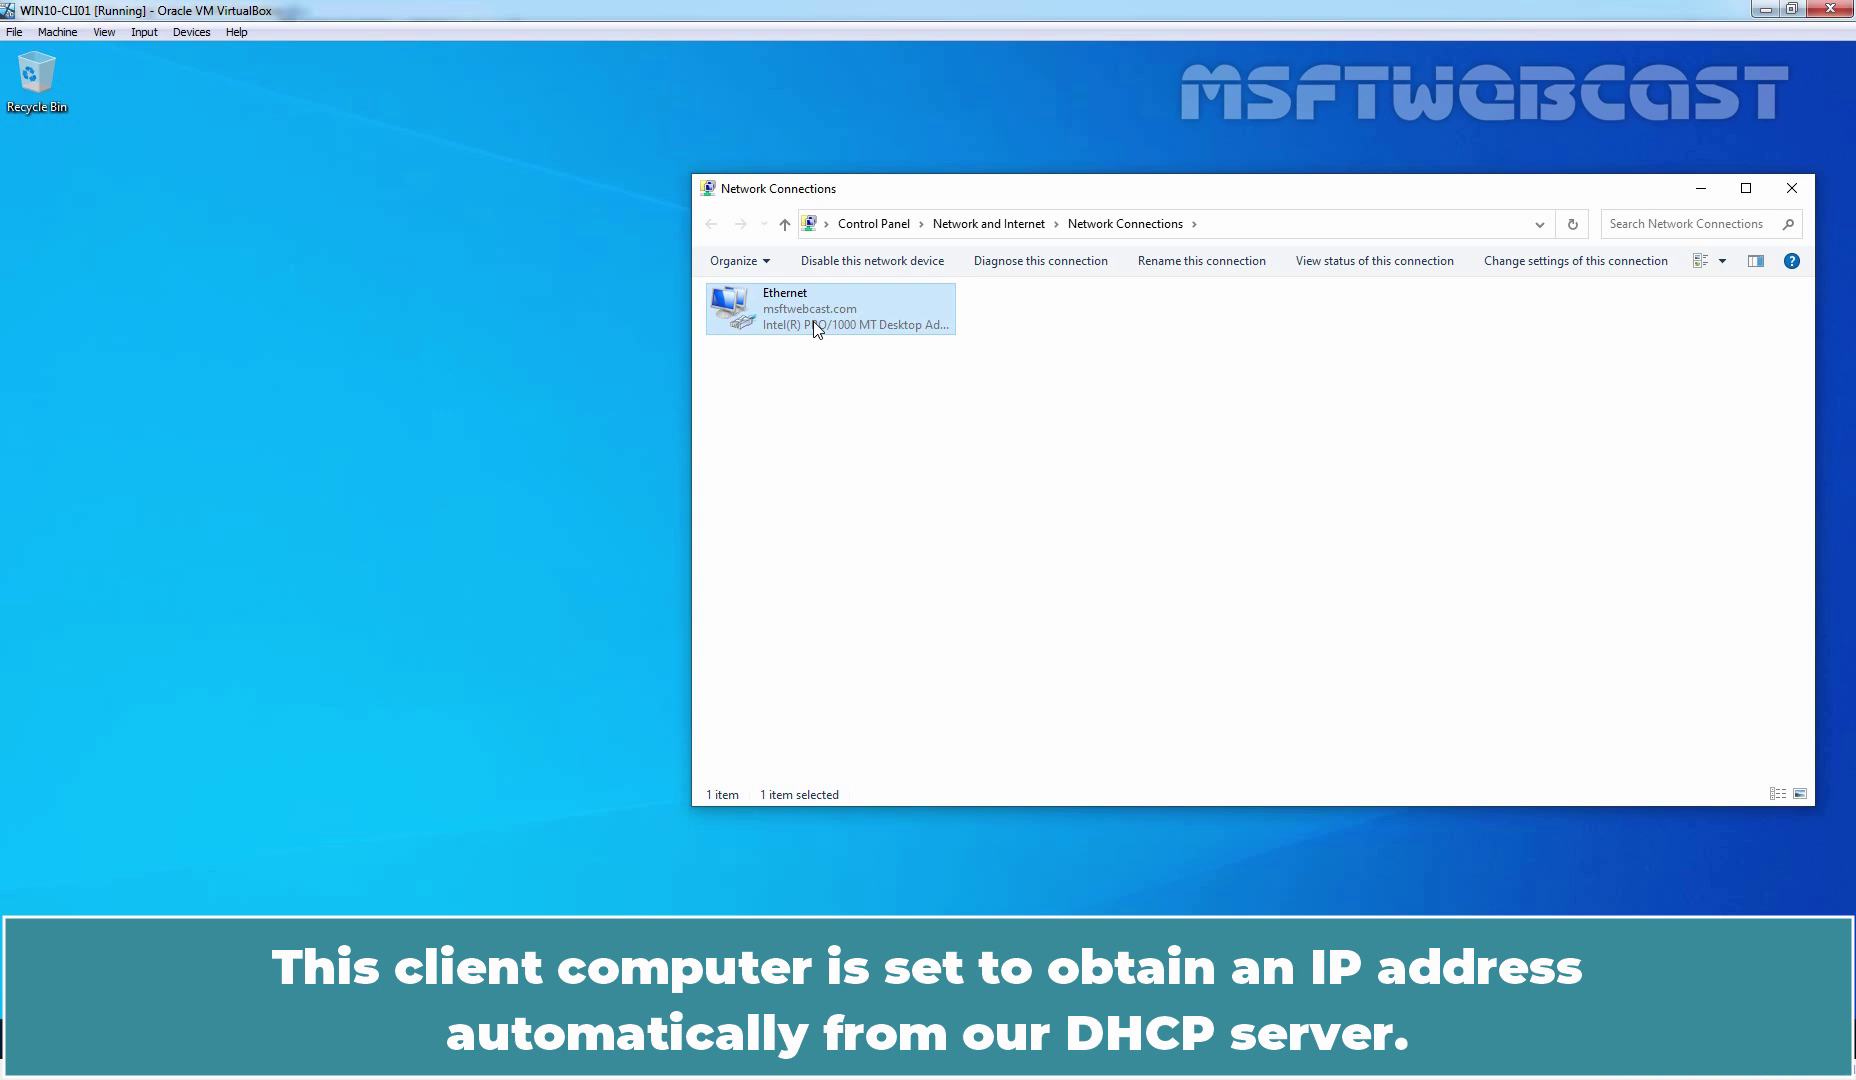
{"action": "right_click", "coordinate": [816, 327]}
{"action": "left_click", "coordinate": [862, 360]}
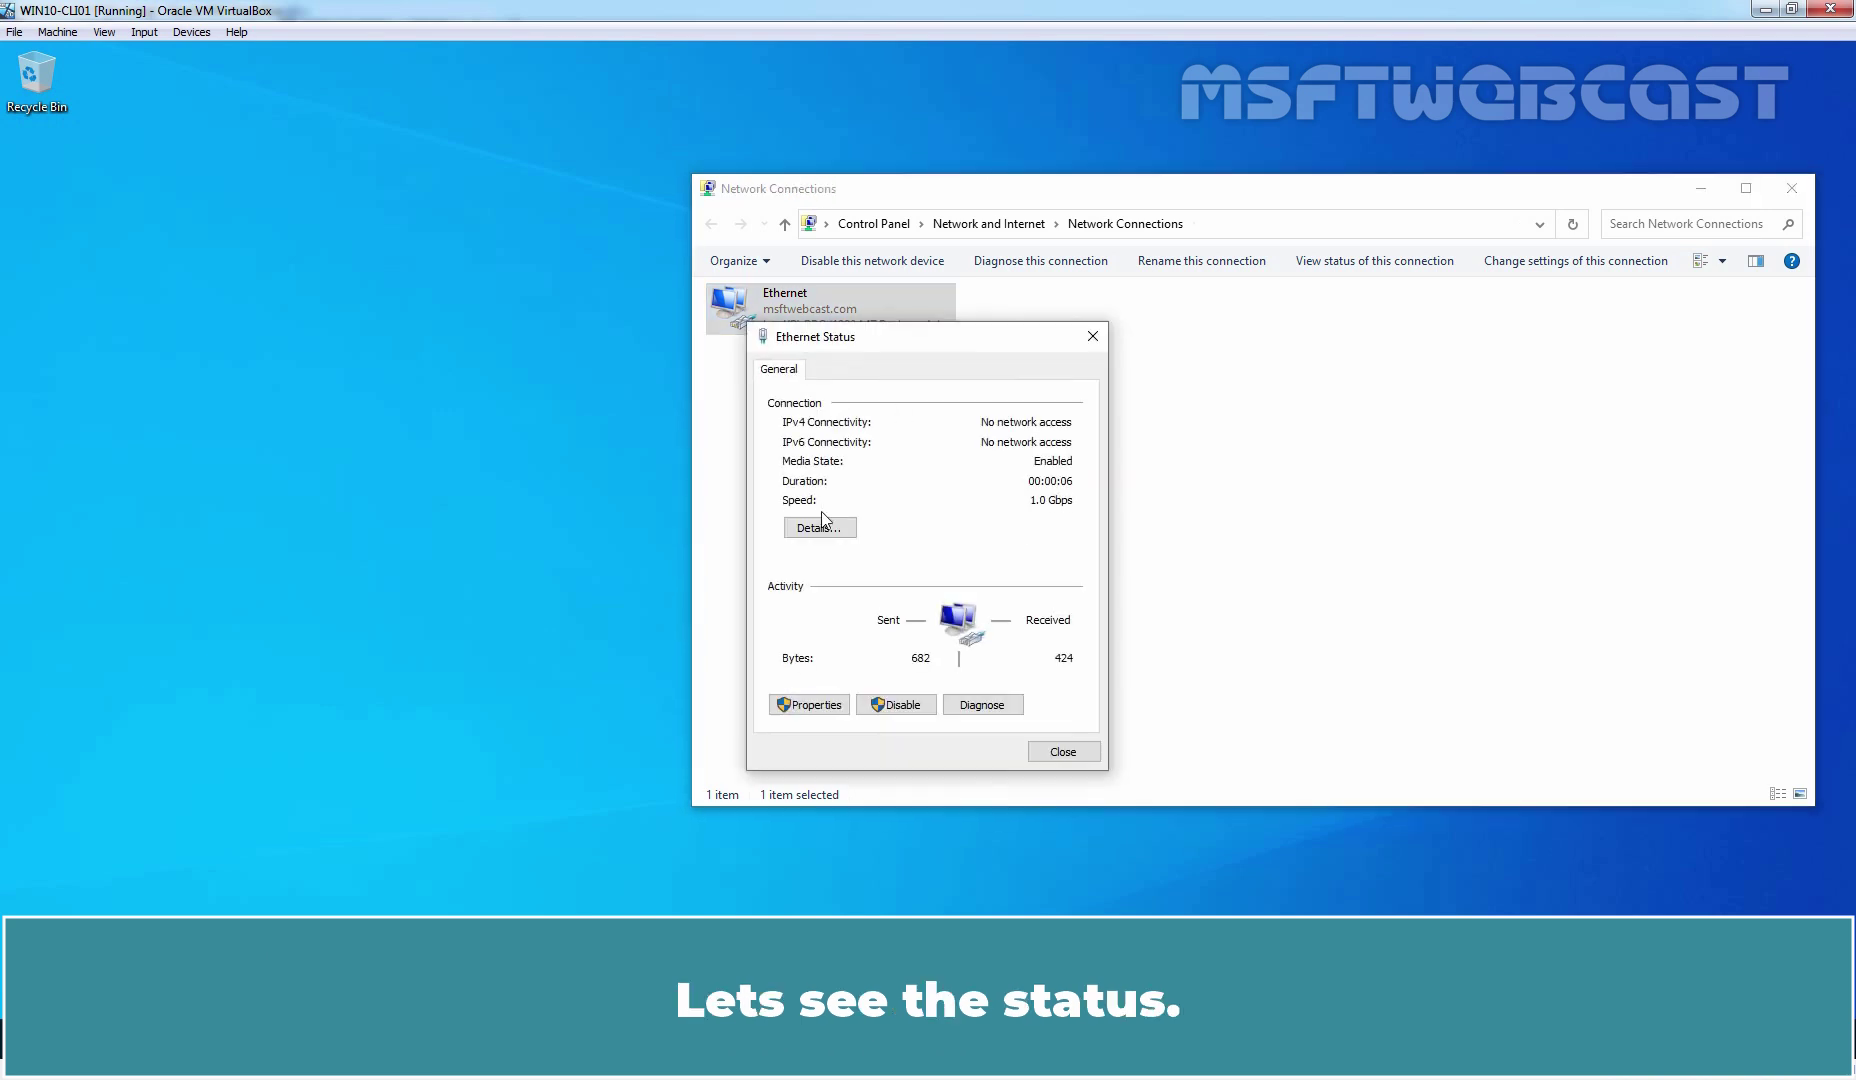
{"action": "left_click", "coordinate": [794, 533]}
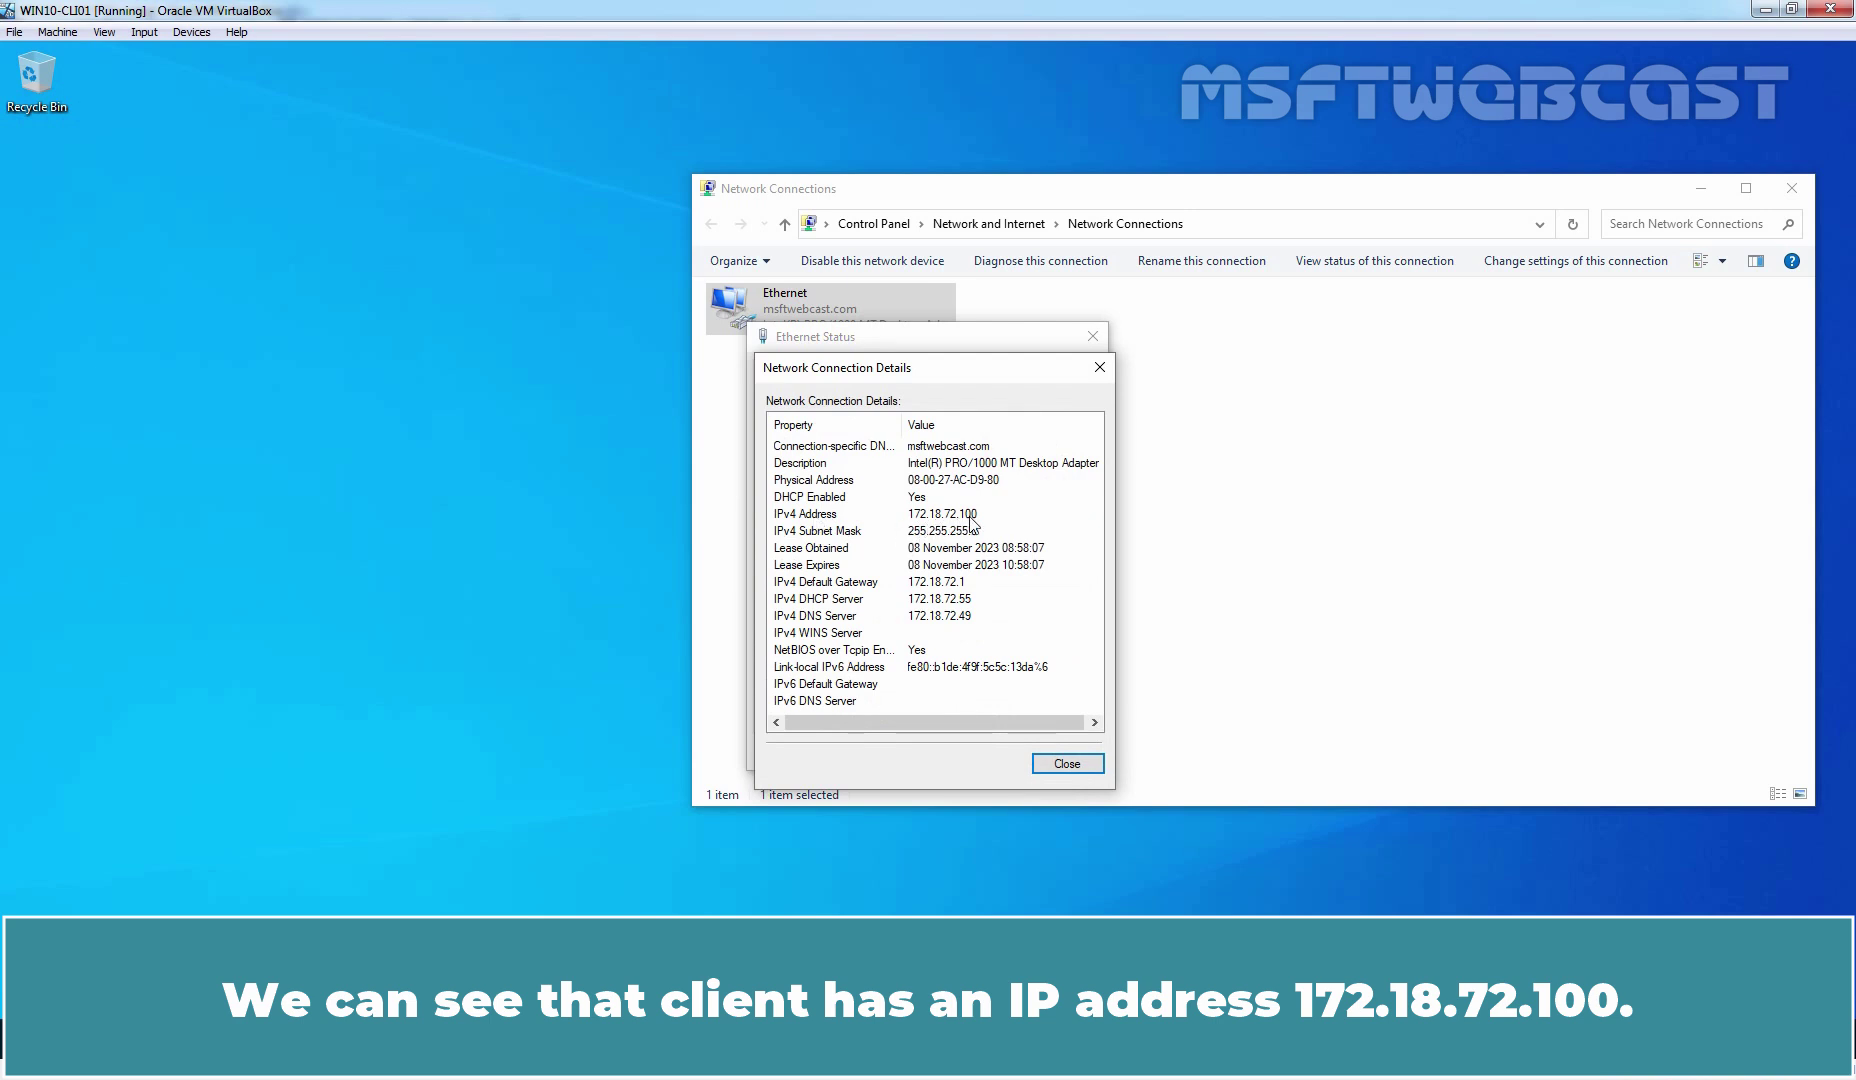
{"action": "left_click", "coordinate": [797, 620]}
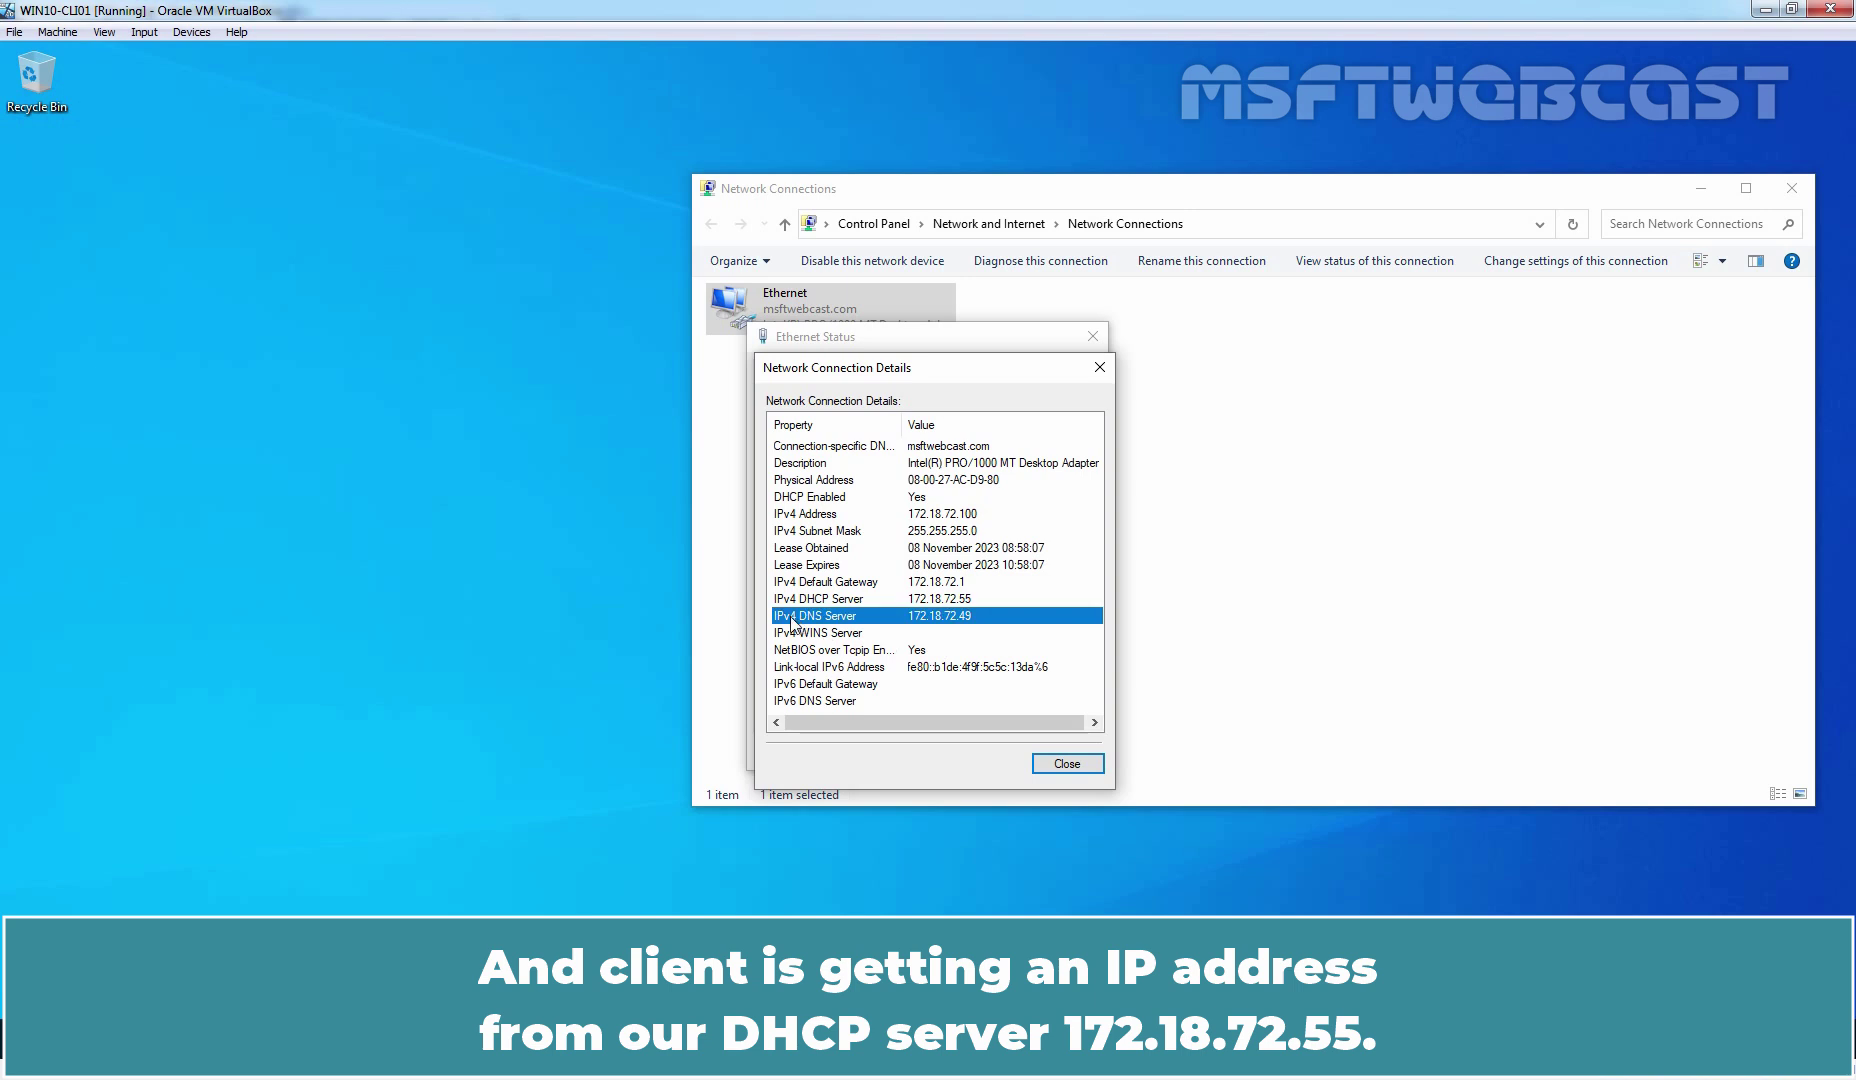
{"action": "left_click", "coordinate": [825, 603]}
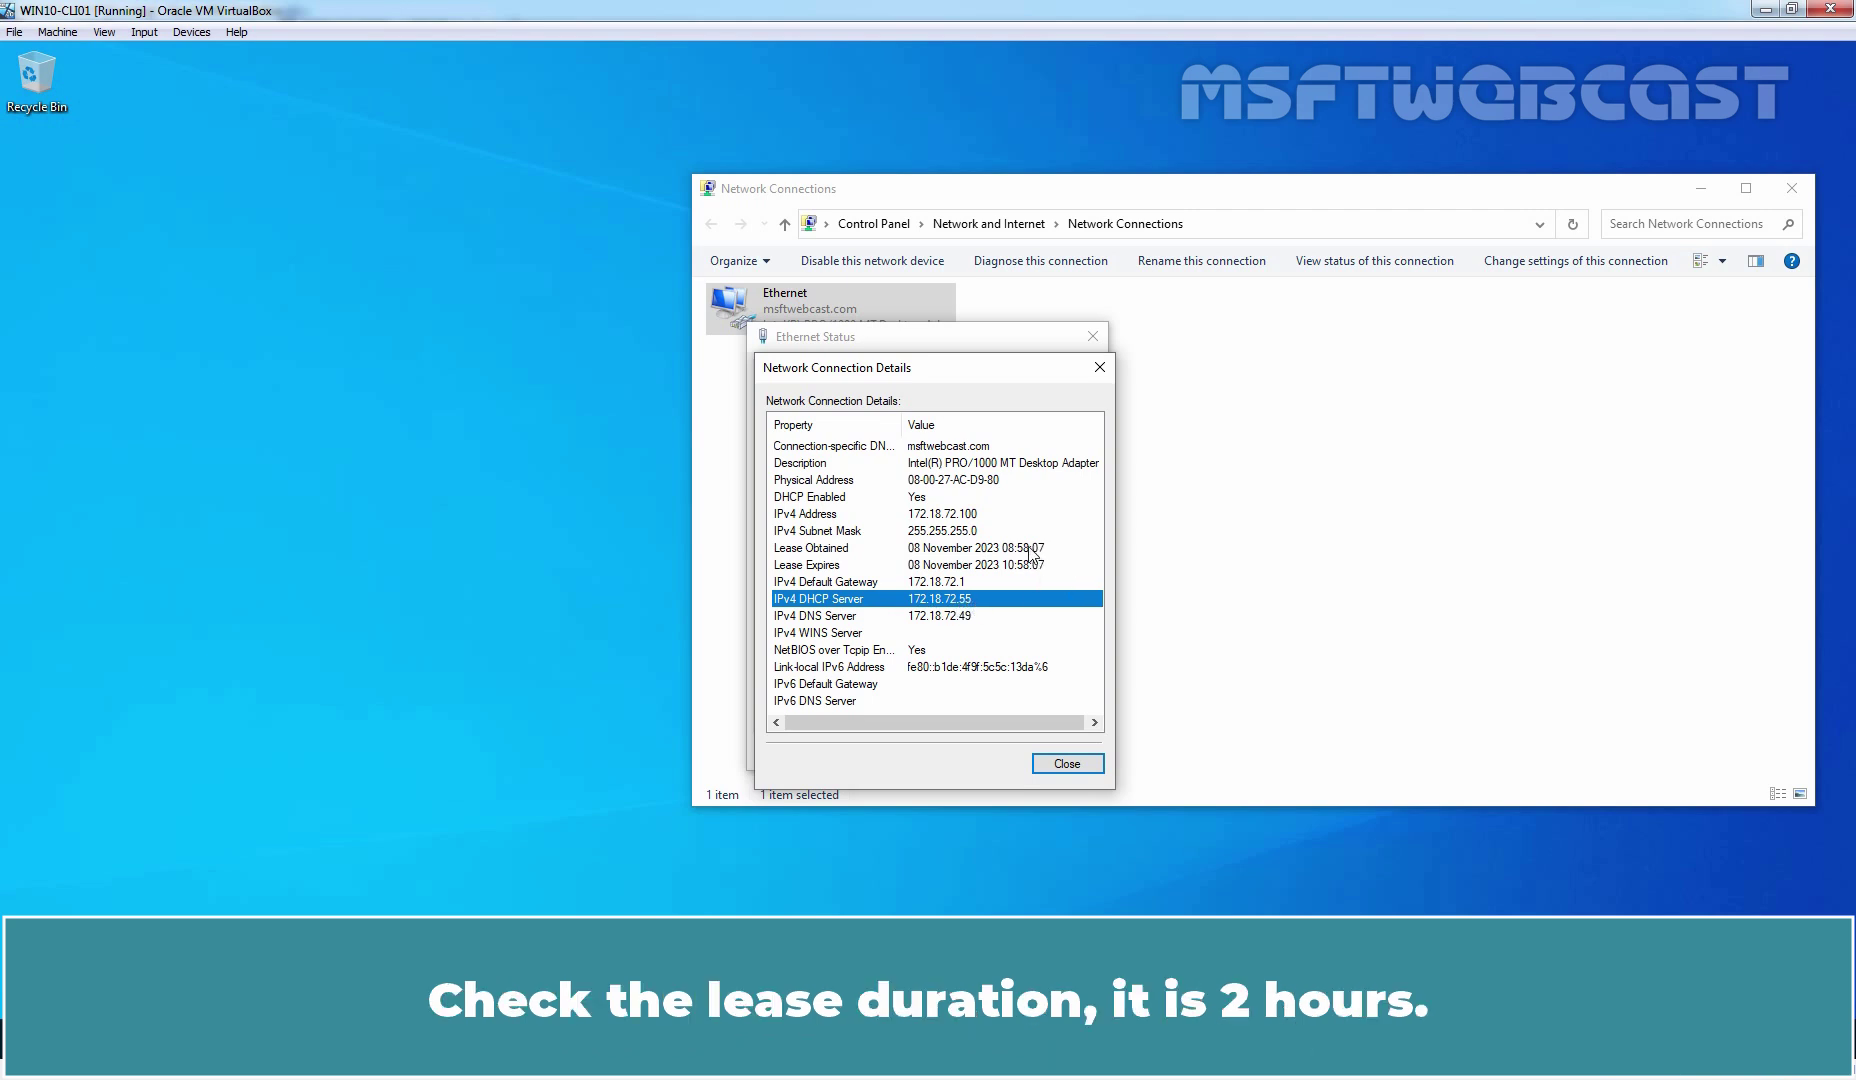
{"action": "left_click", "coordinate": [1063, 766]}
{"action": "left_click", "coordinate": [1060, 750]}
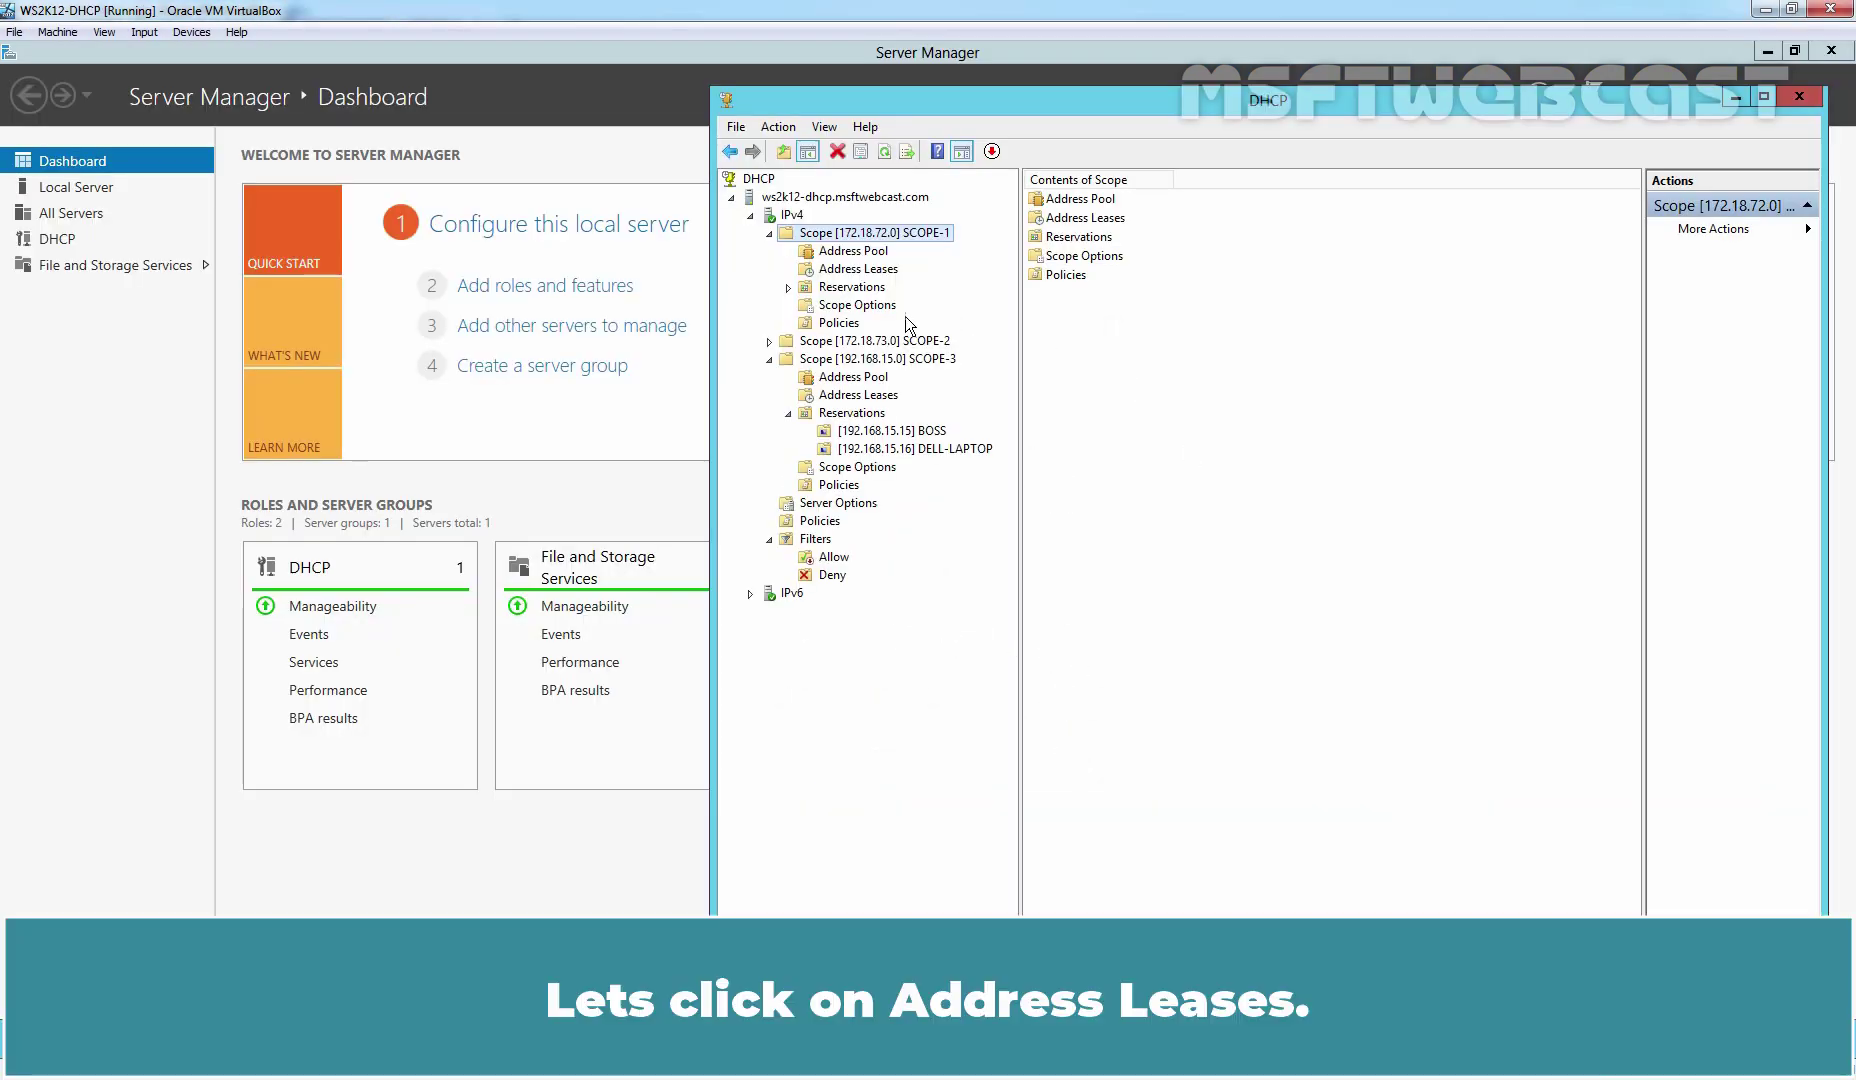
Step: Show the address leases of SCOPE-1 in the DHCP console on WS2K12-DHCP and refresh the list
{"action": "left_click", "coordinate": [848, 270]}
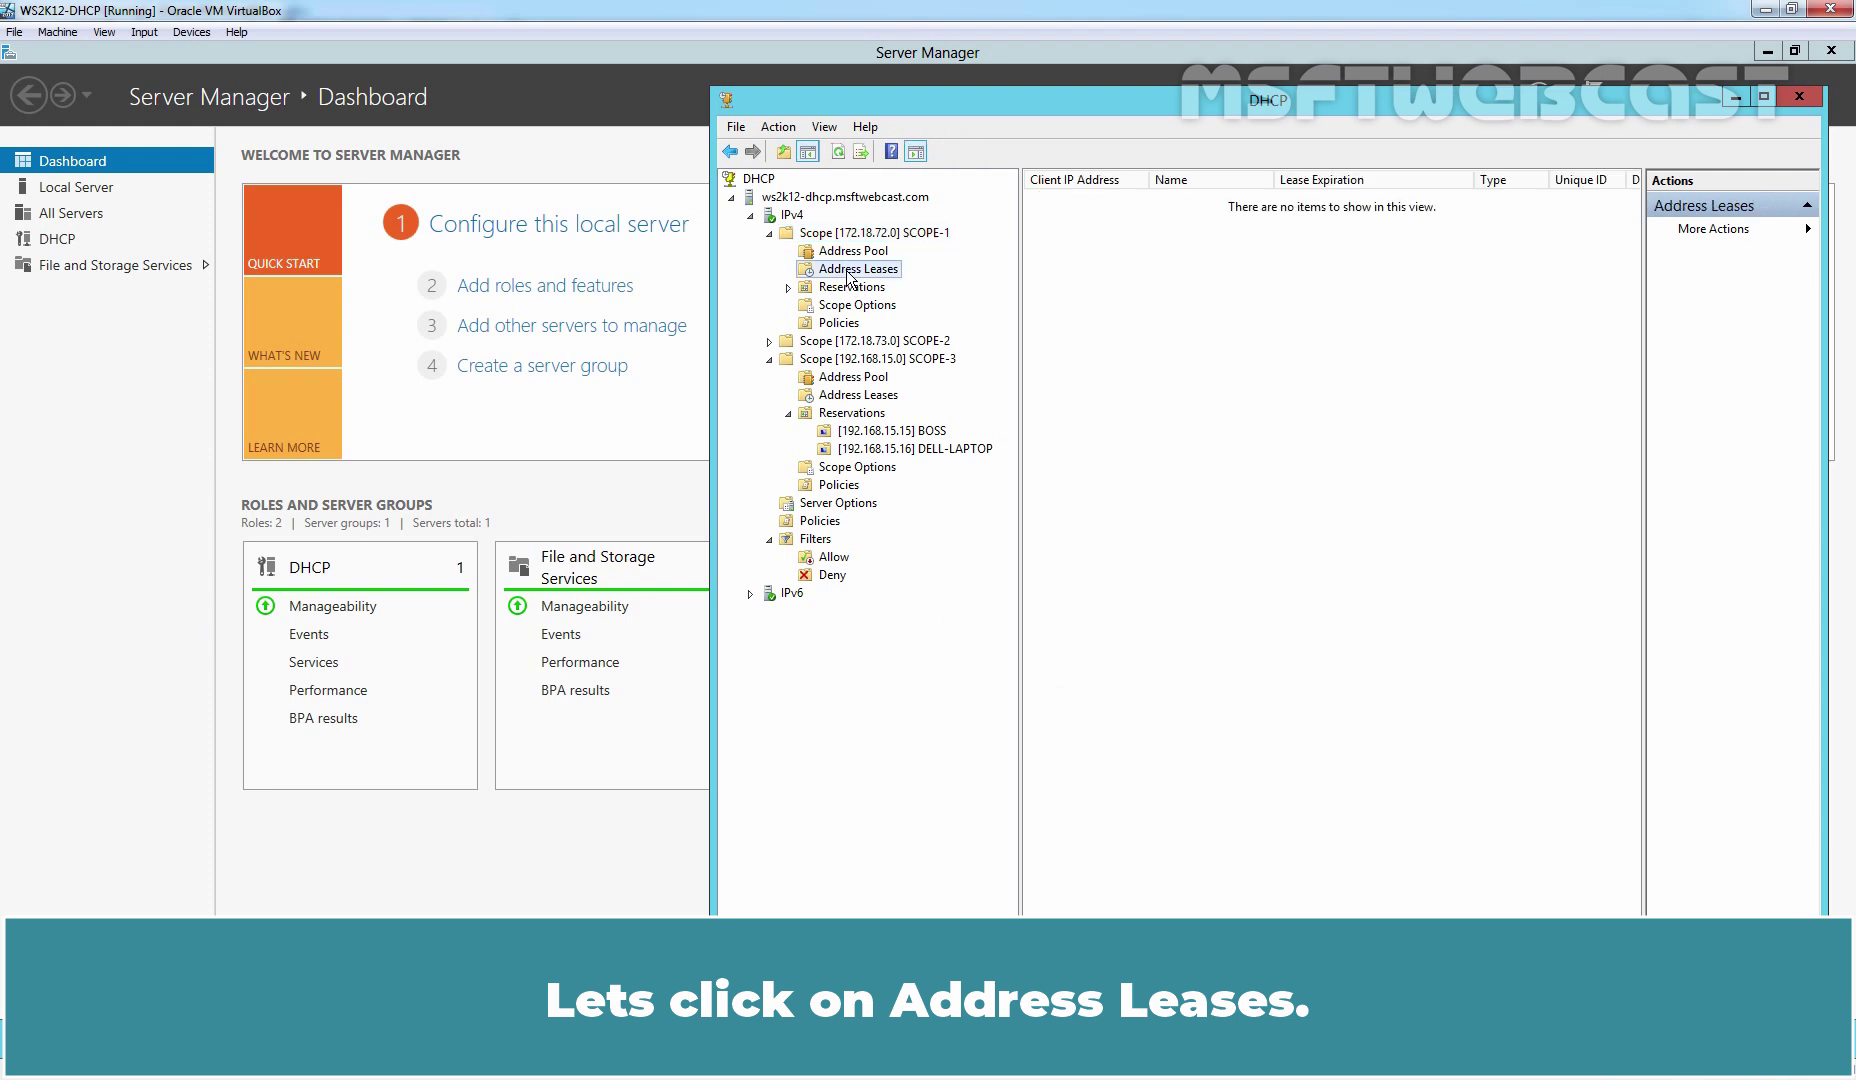
{"action": "right_click", "coordinate": [1214, 313]}
{"action": "left_click", "coordinate": [1240, 324]}
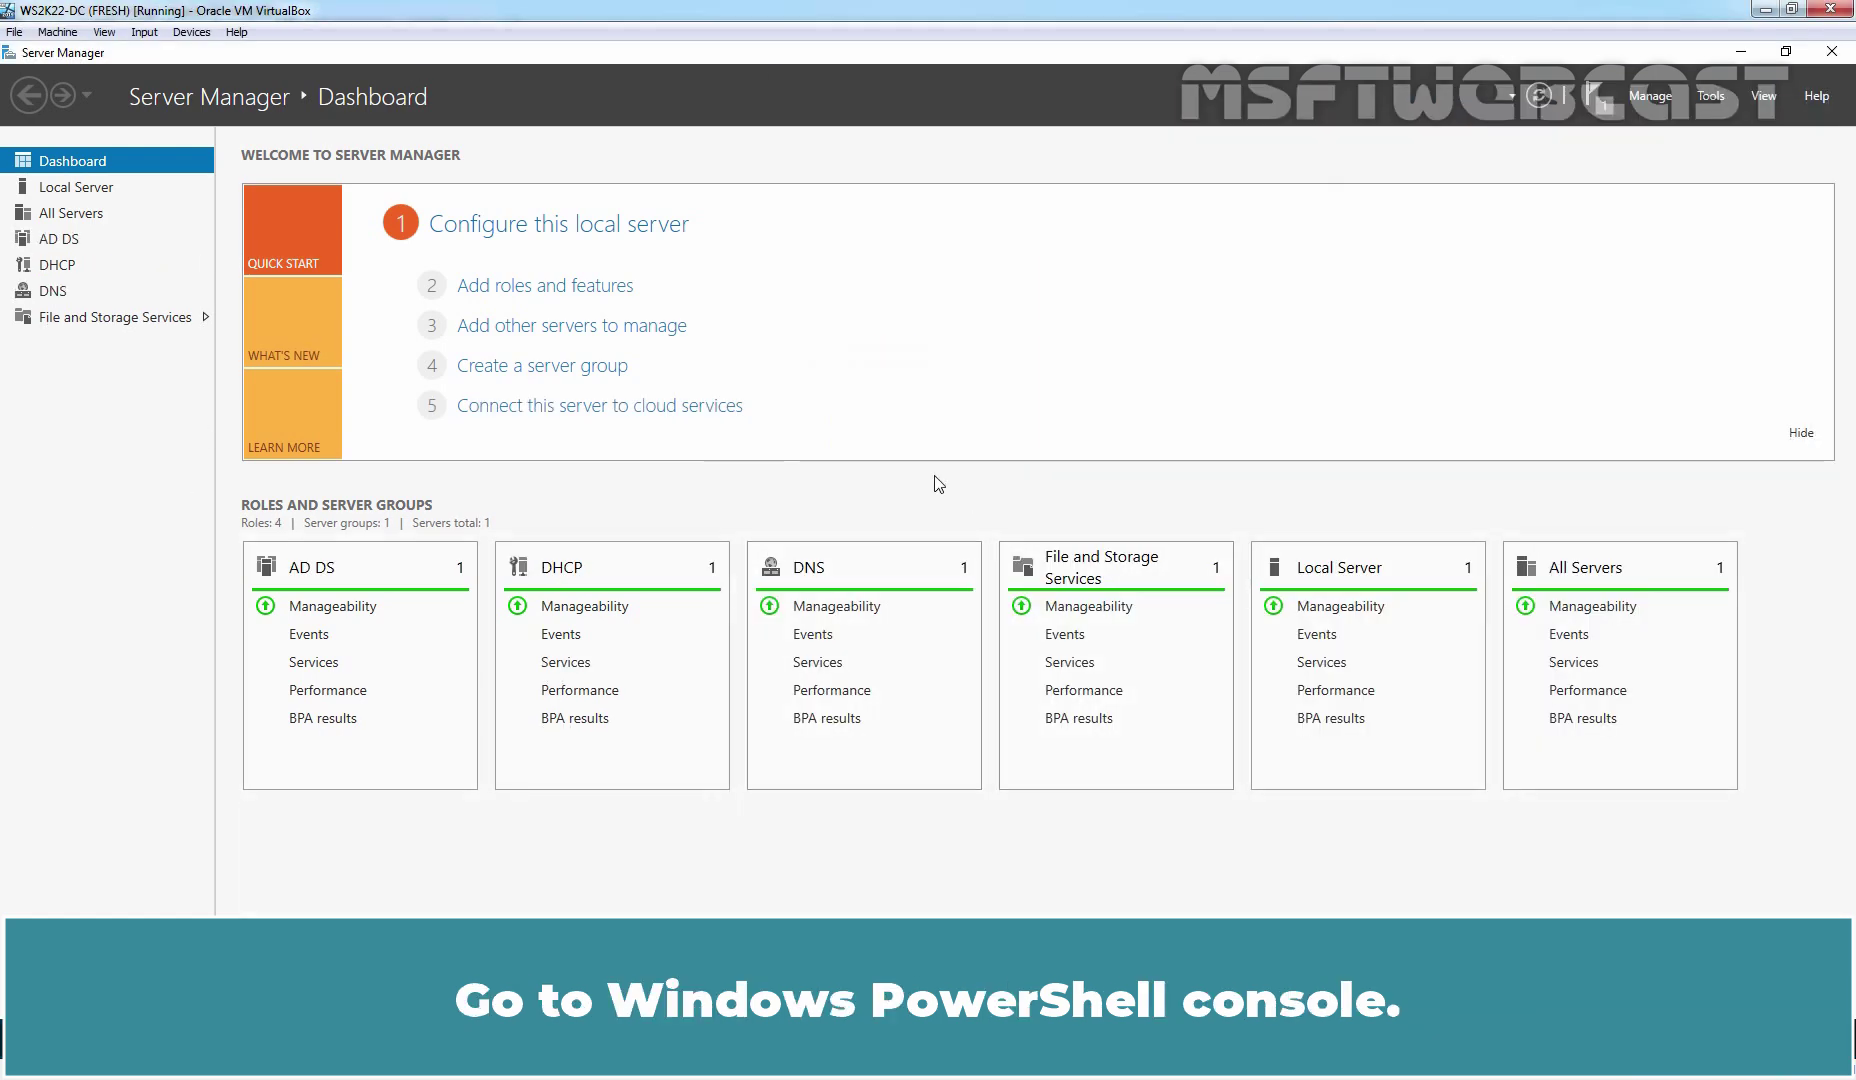
Step: Switch to the Windows PowerShell console on WS2K22-DC and clear its output with cls
{"action": "key", "text": "alt+Tab"}
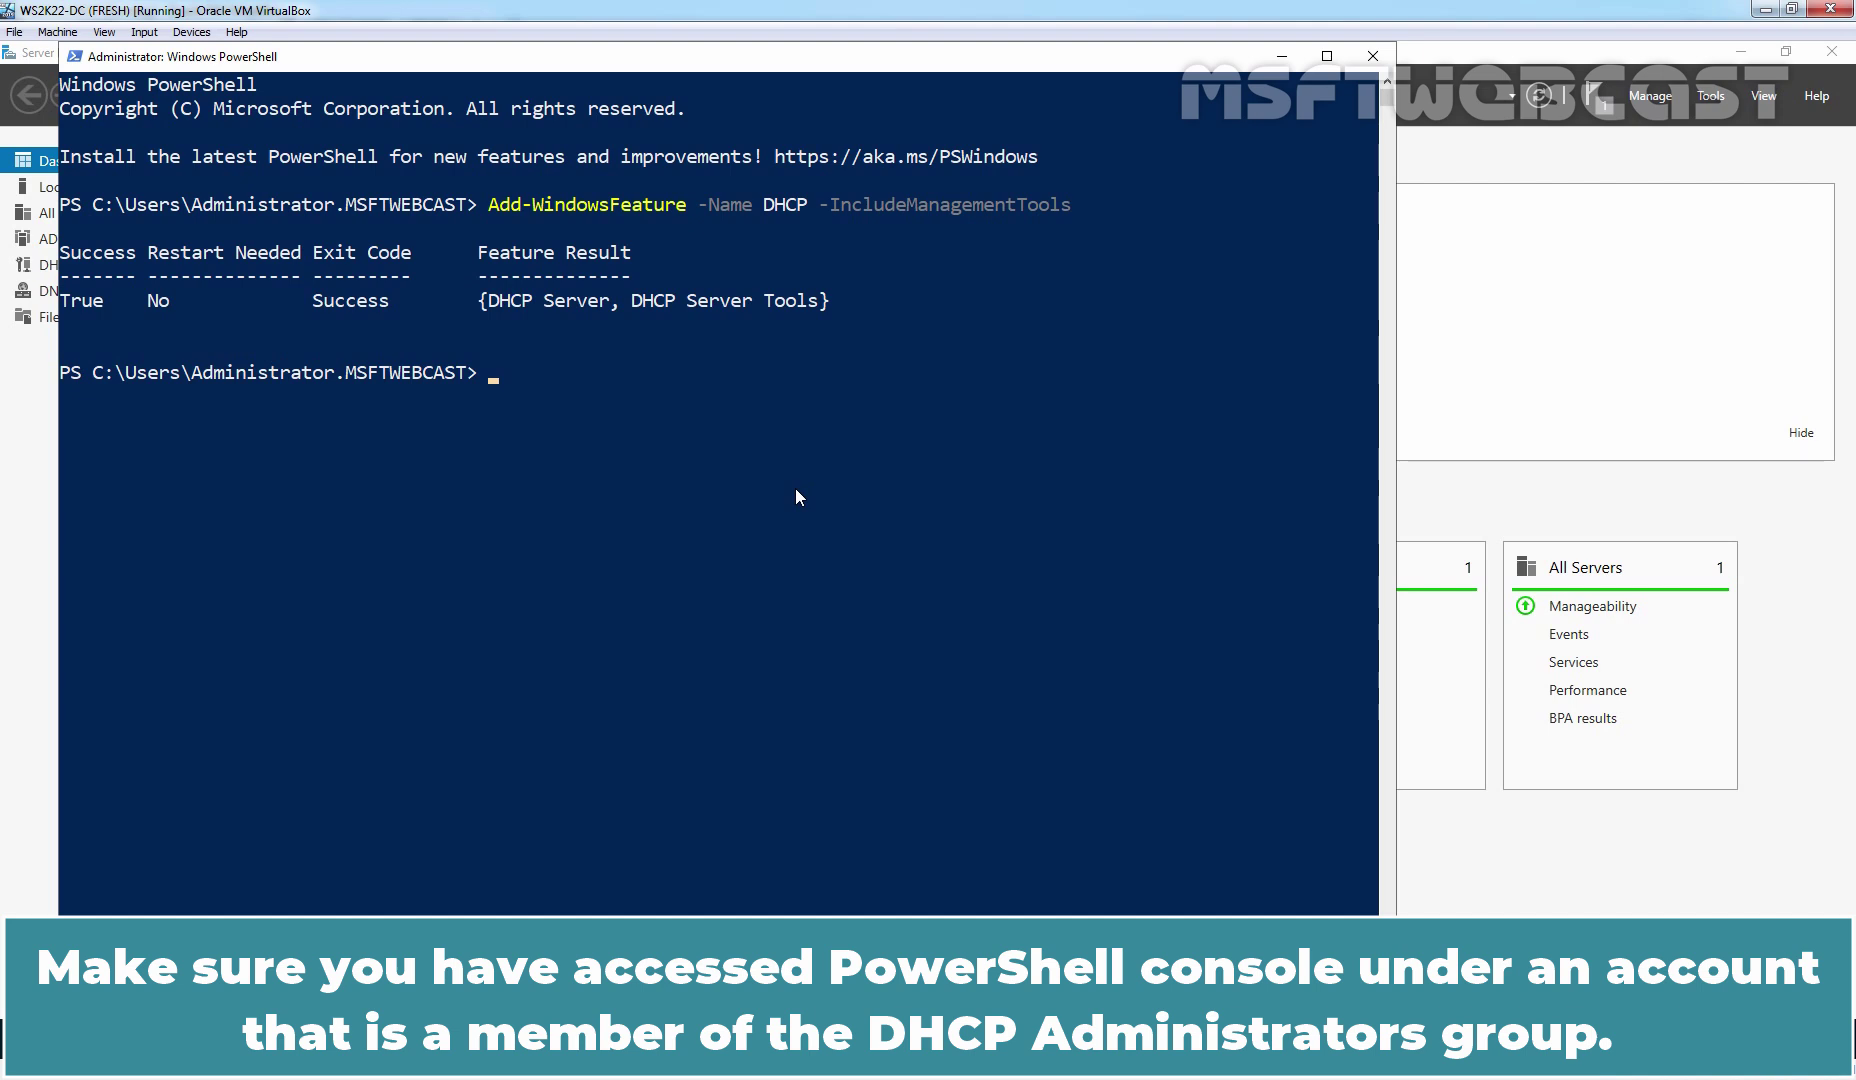
{"action": "type", "text": "cls"}
{"action": "key", "text": "Return"}
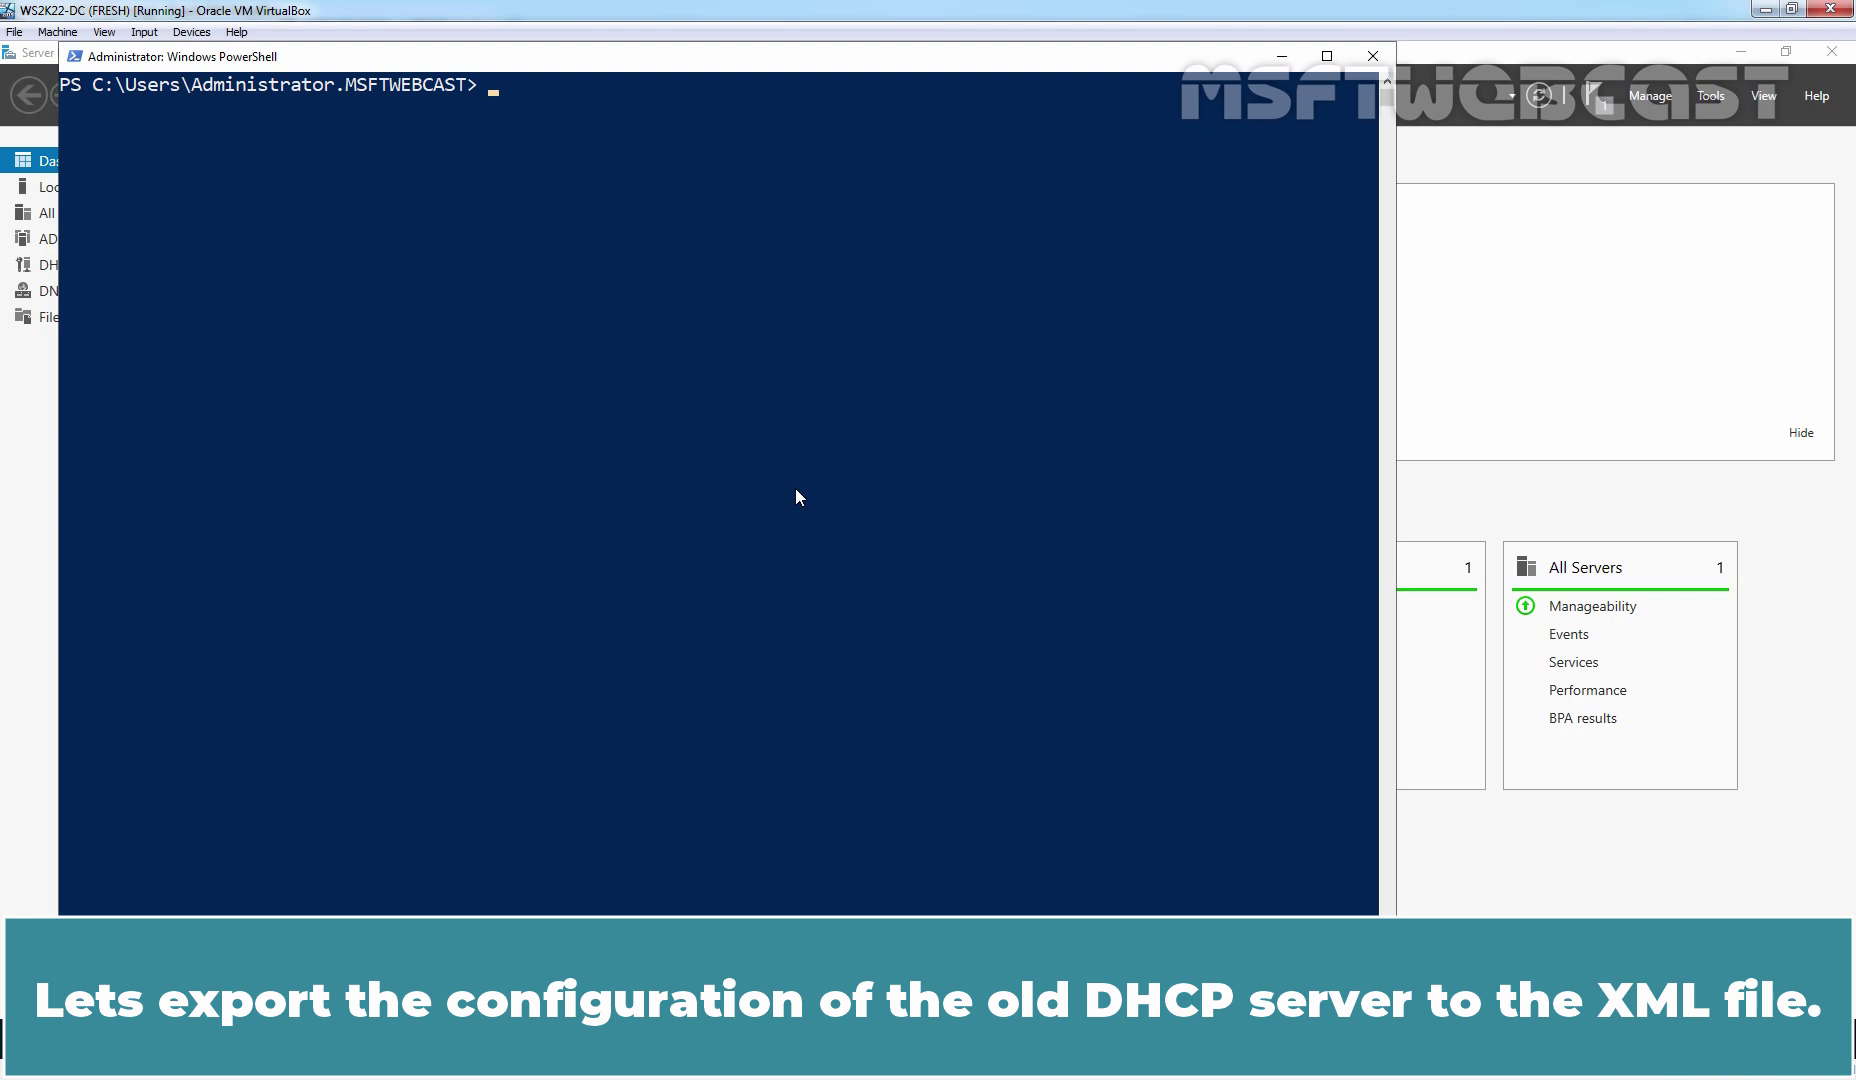
Step: Export the old server's DHCP configuration by running Export-DhcpServer -File C:\dhcpdata.xml -Leases -Force -ComputerName ws2k12-dhcp.msftwebcast.com -Verbose
{"action": "type", "text": "exp"}
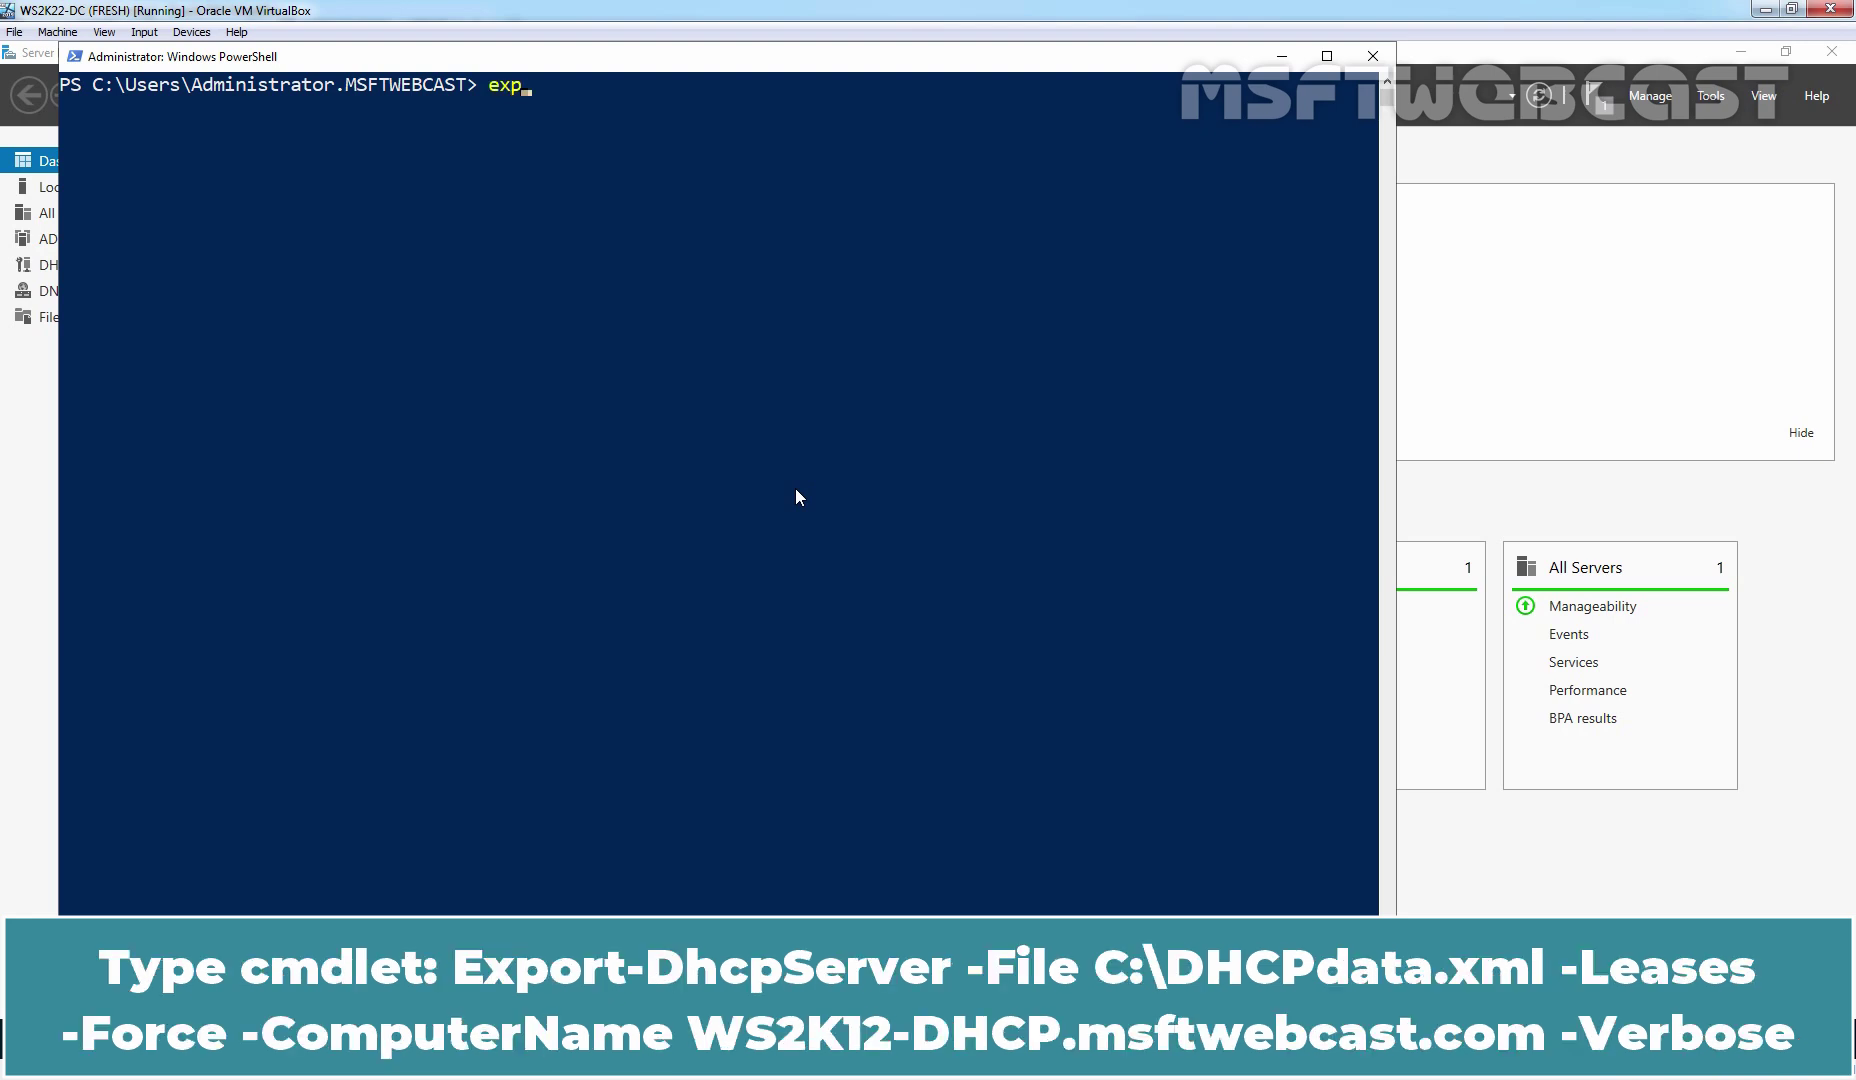
{"action": "type", "text": "ort-dh"}
{"action": "key", "text": "Tab"}
{"action": "type", "text": "-File"}
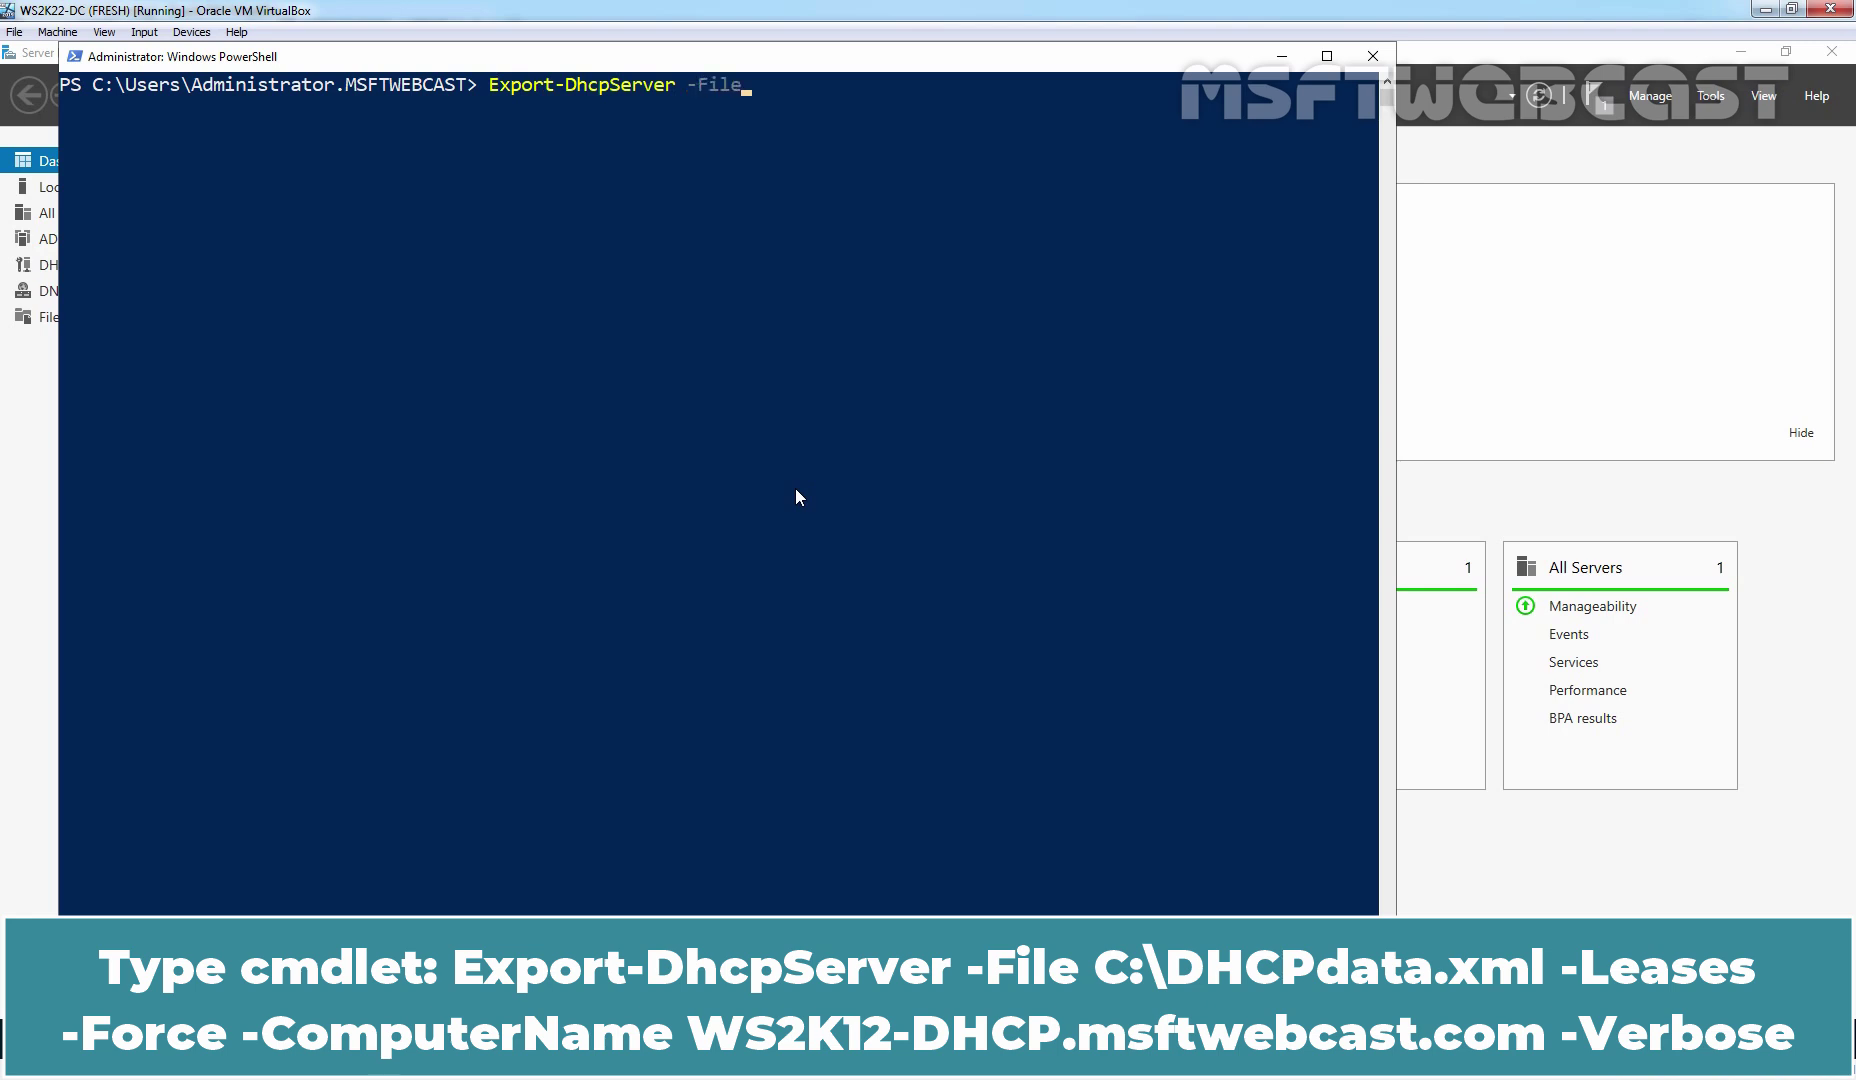
{"action": "type", "text": " C:\\dhcpdata.xml "}
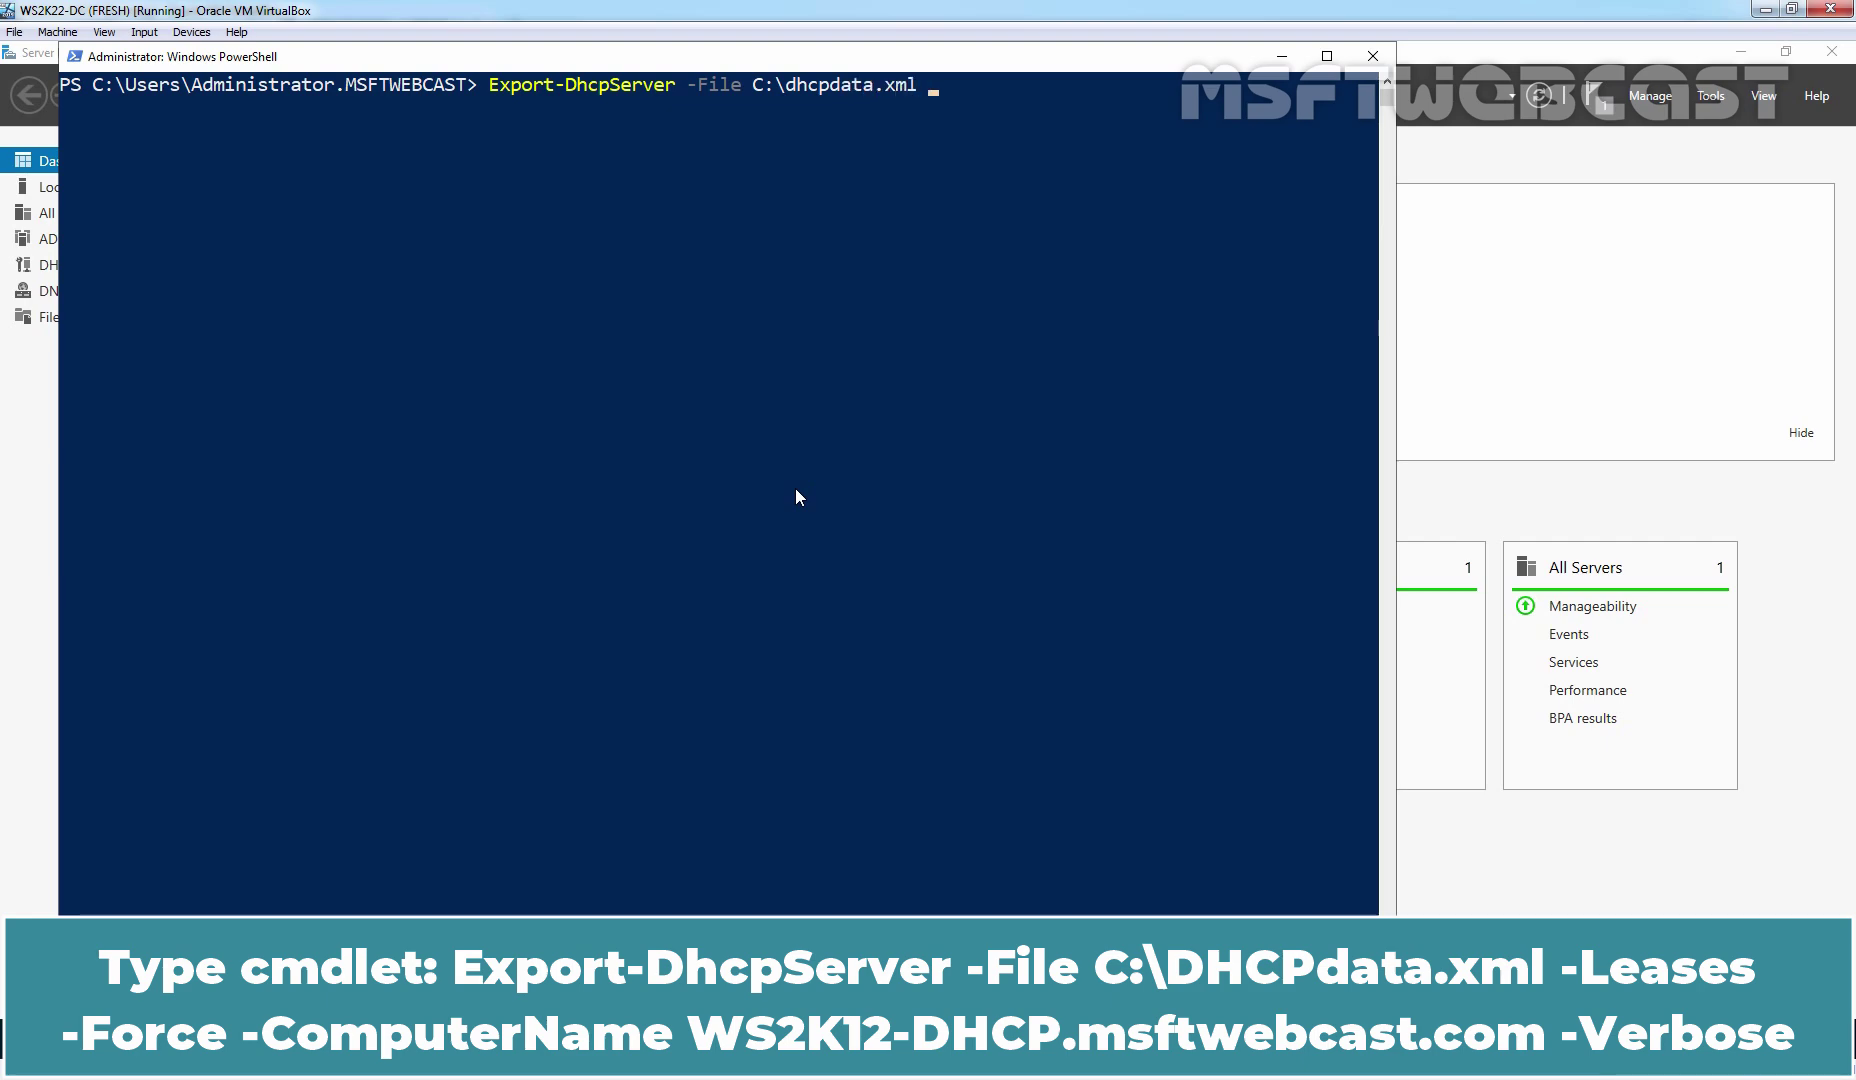
{"action": "type", "text": "-Leases -Force -ComputerName ws2k1"}
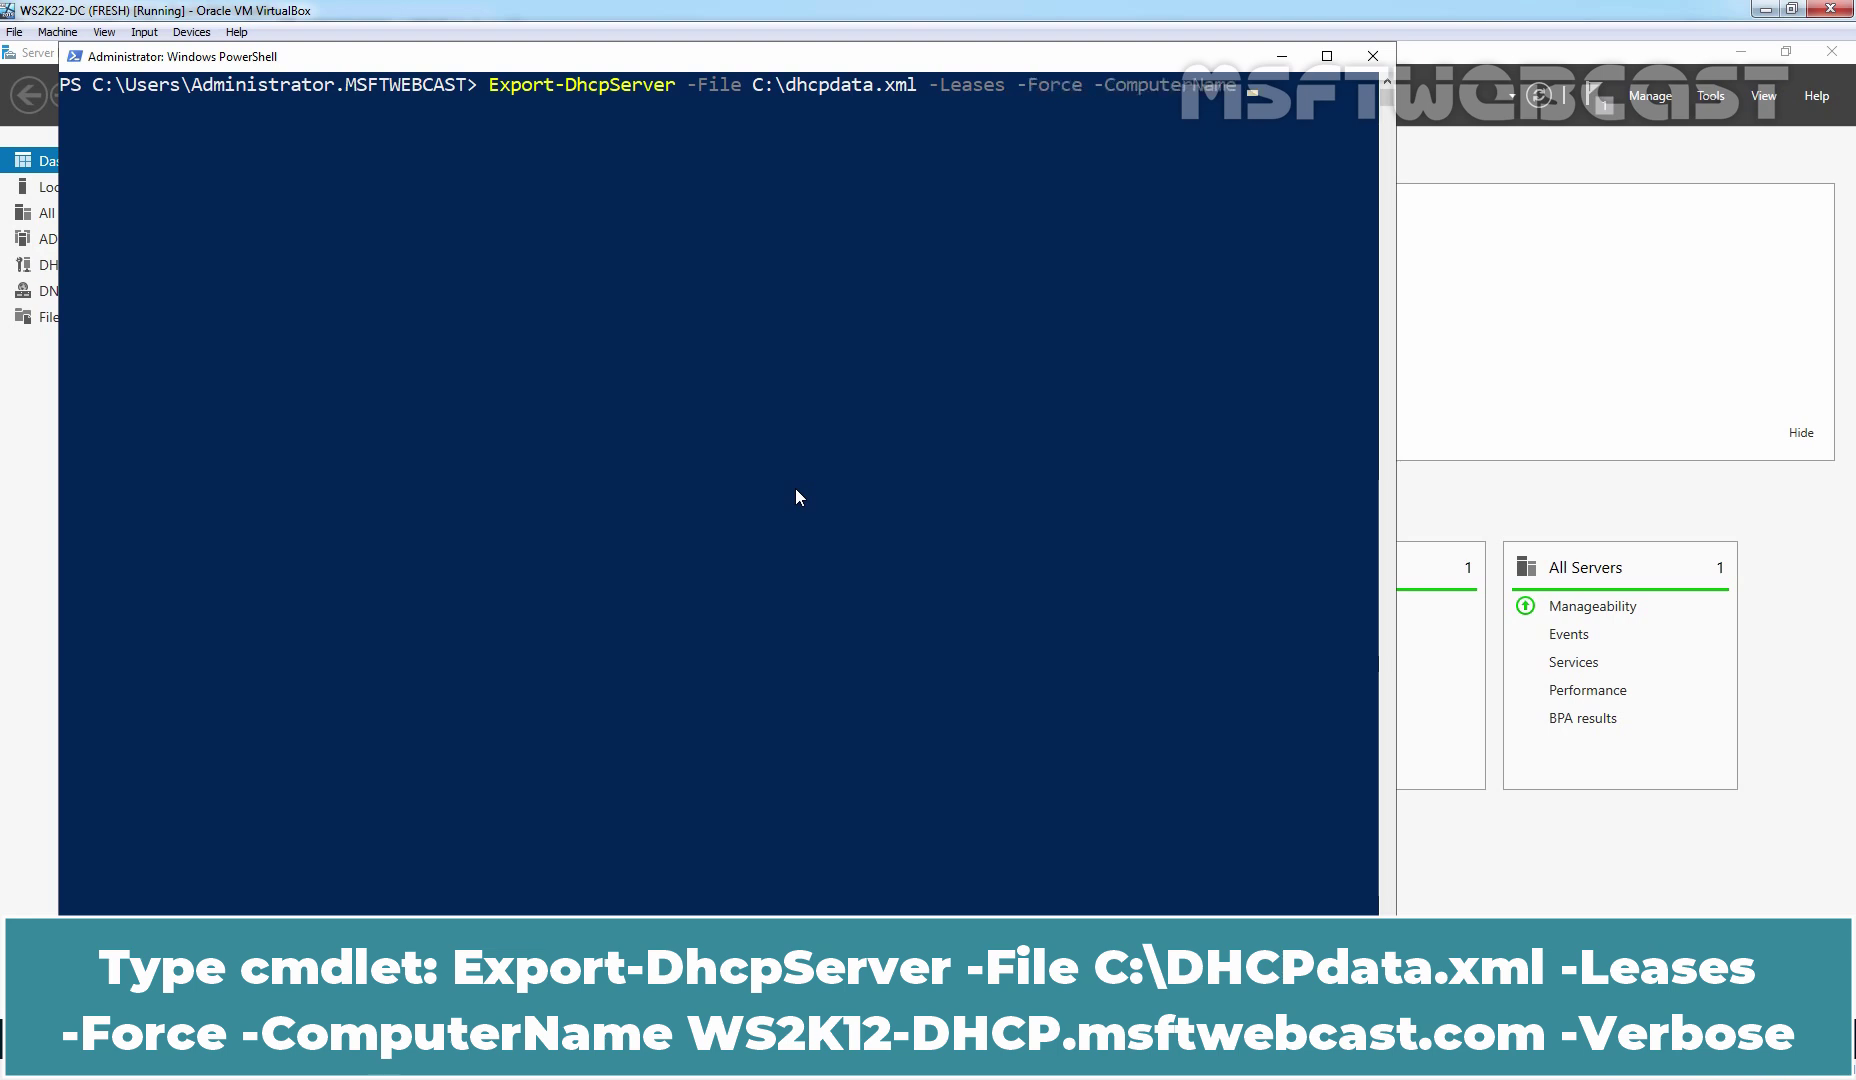
{"action": "type", "text": "2-"}
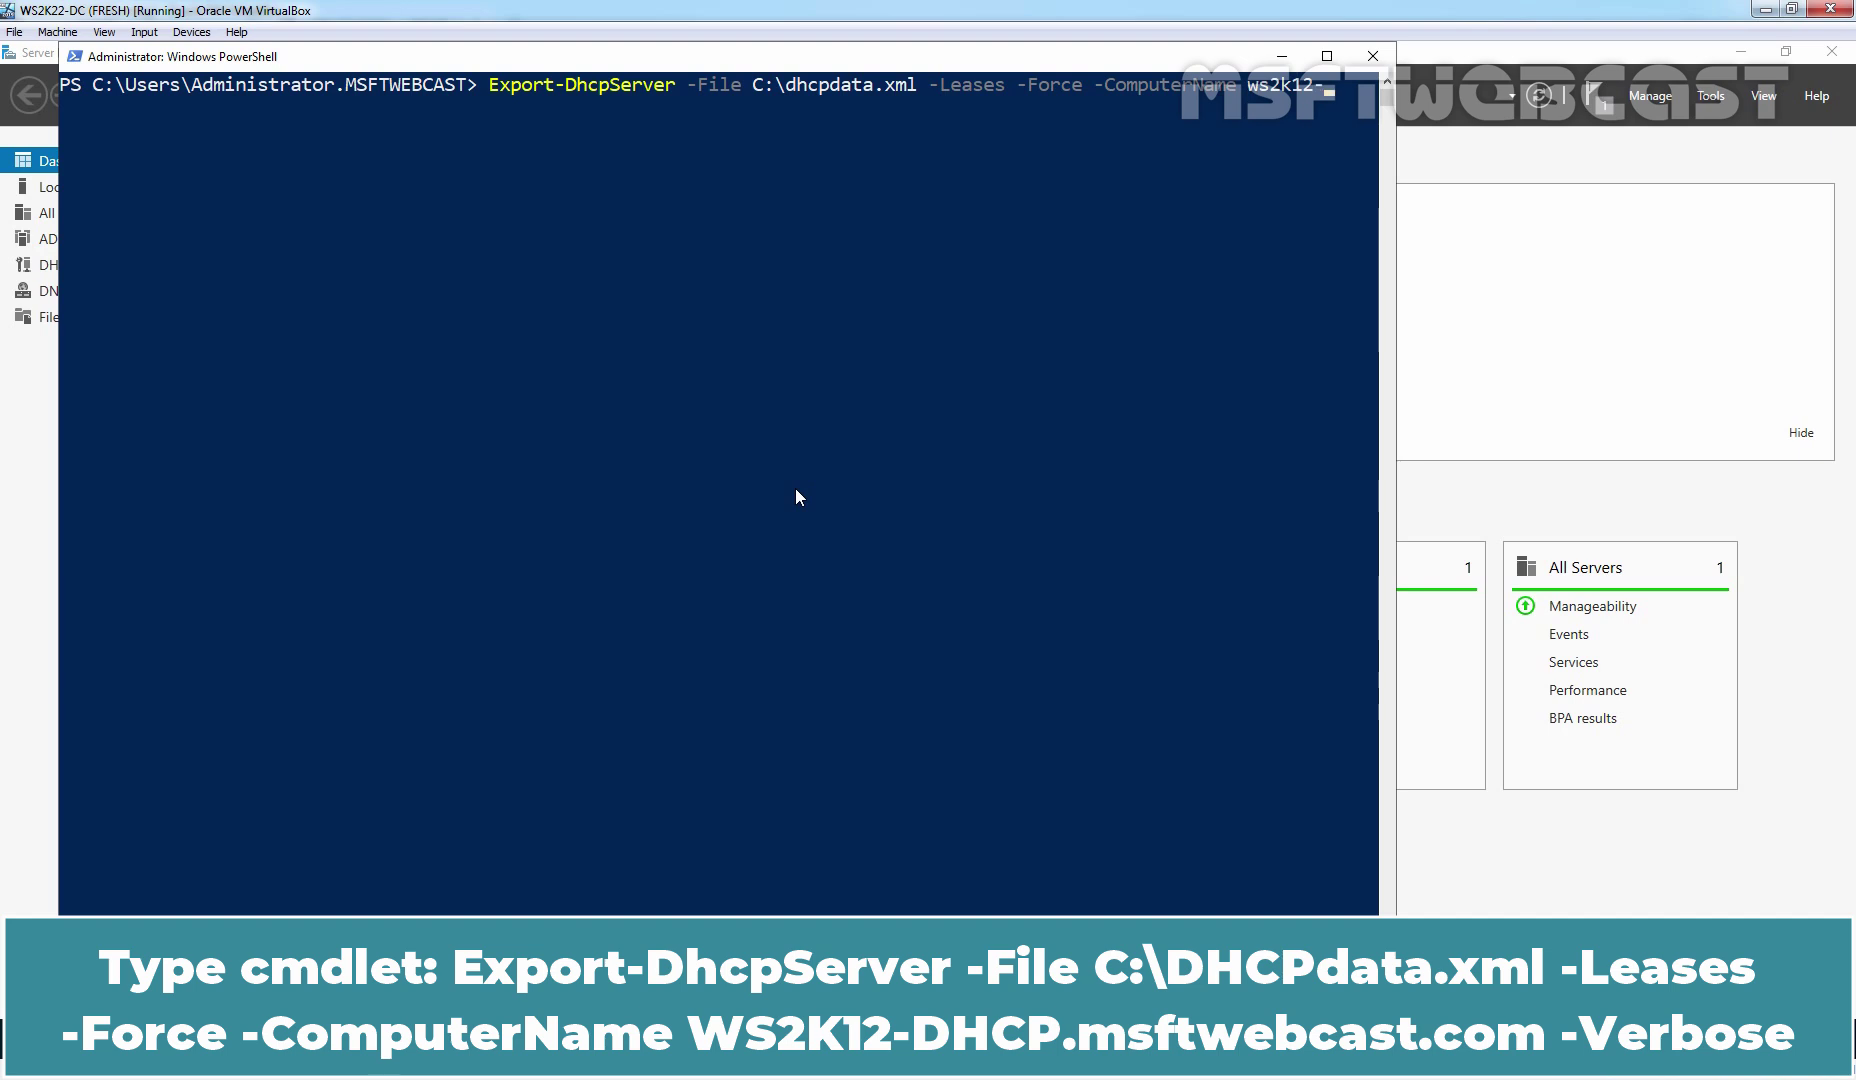
{"action": "type", "text": "dhcp.msftwebcast"}
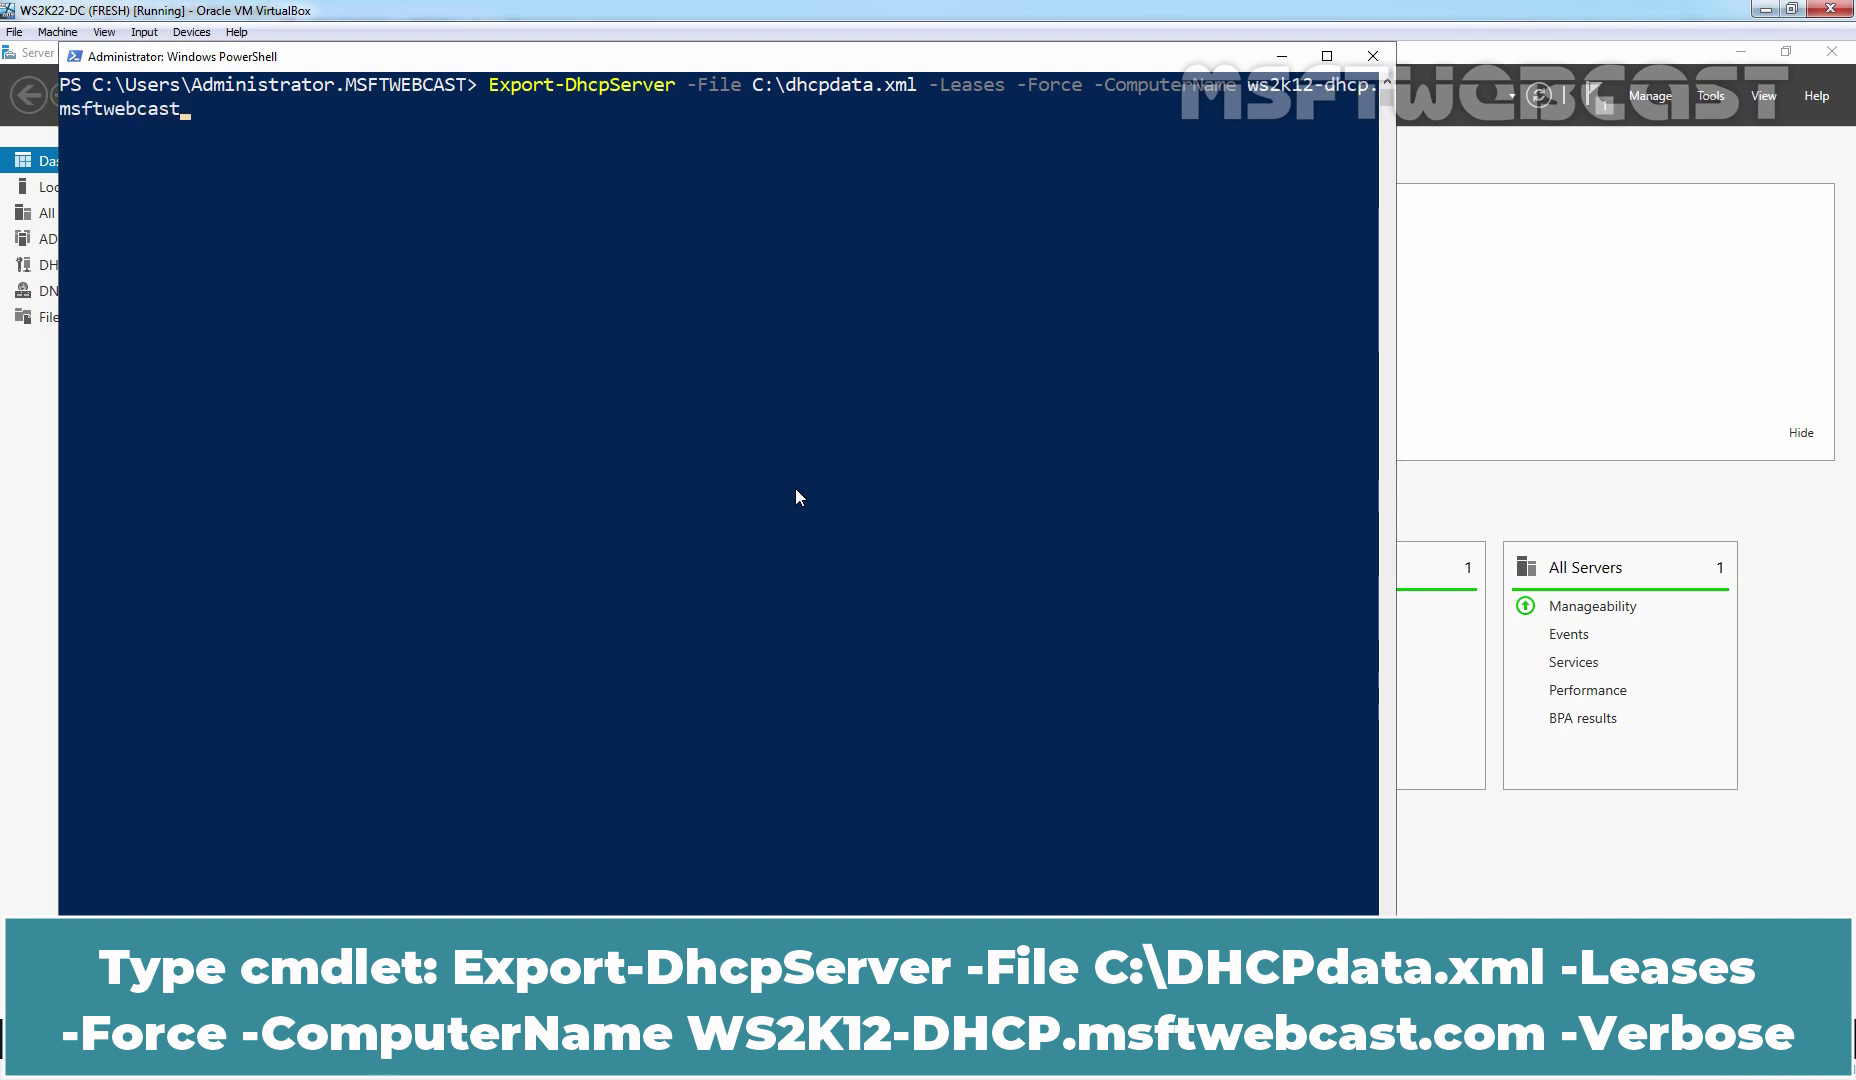
{"action": "type", "text": ".com -Verbose"}
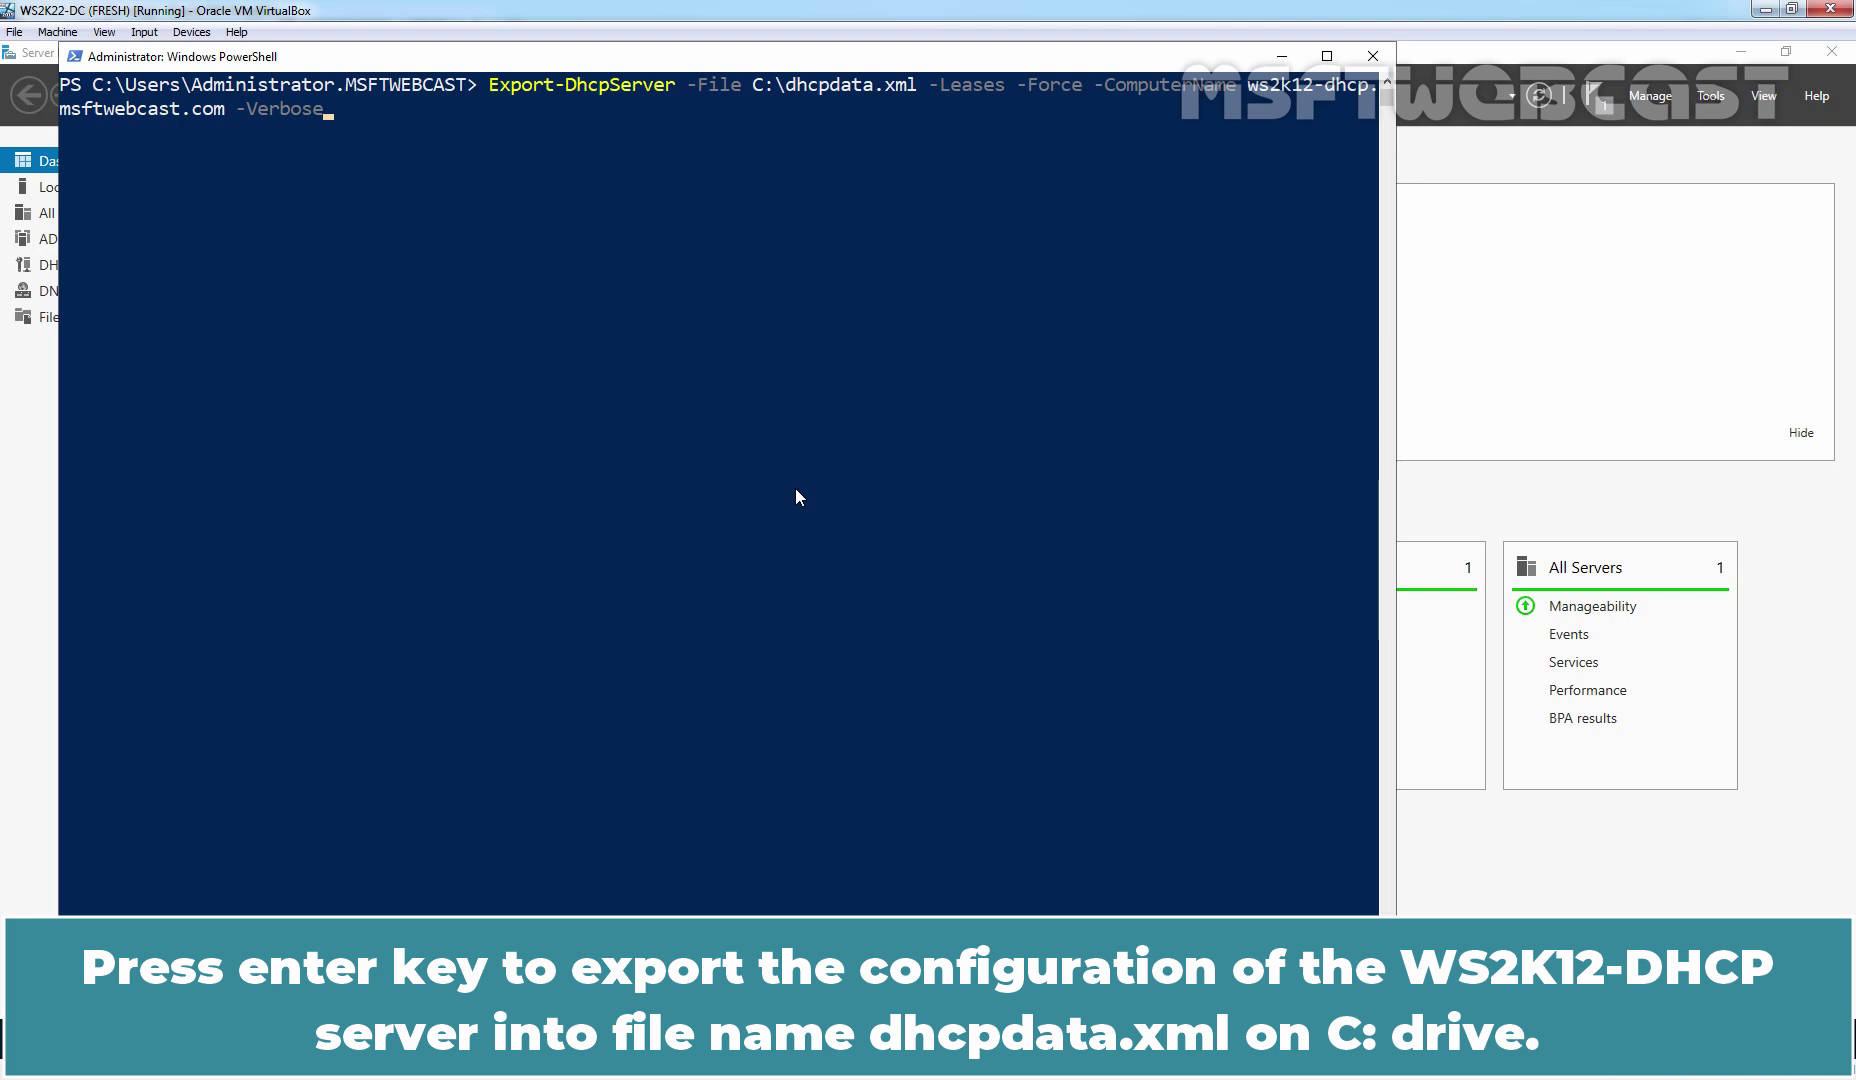
{"action": "key", "text": "Return"}
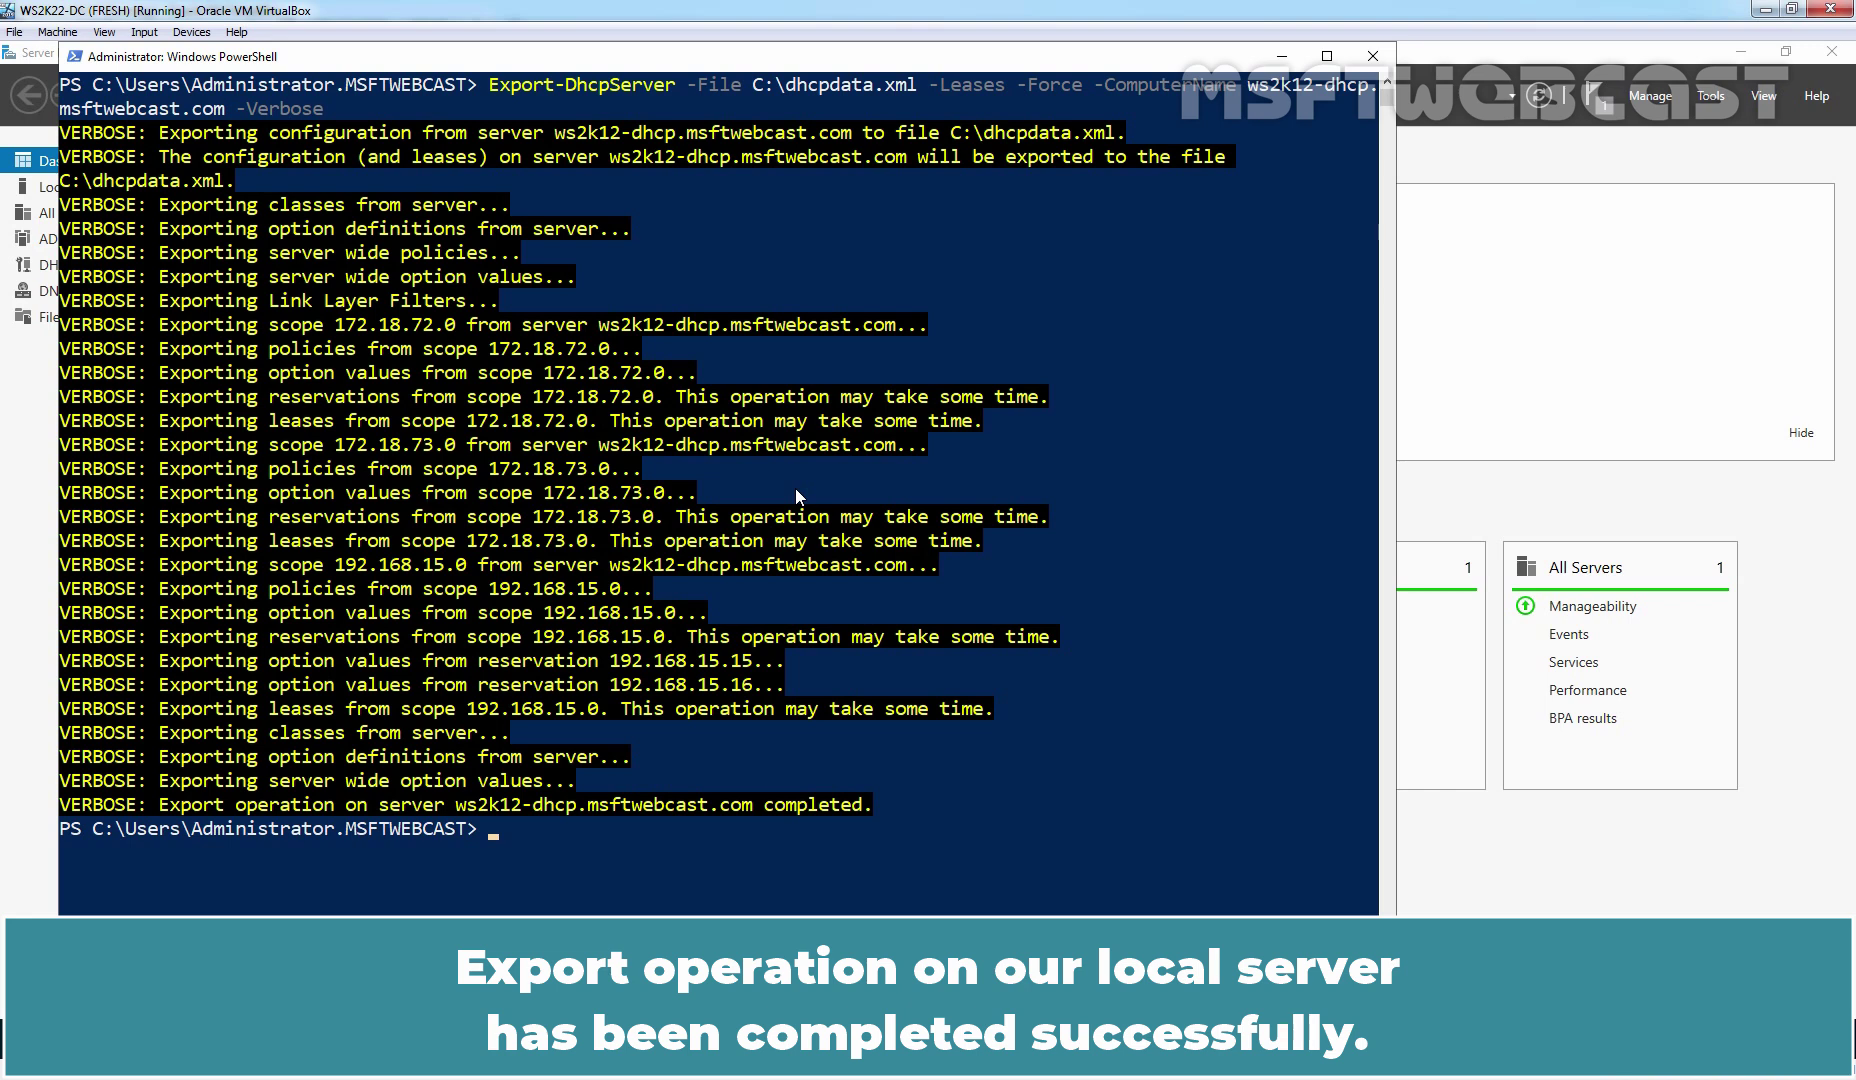
Step: Browse to Local Disk (C:) in File Explorer on WS2K22-DC to check for the exported dhcpdata file
{"action": "left_click", "coordinate": [513, 1040]}
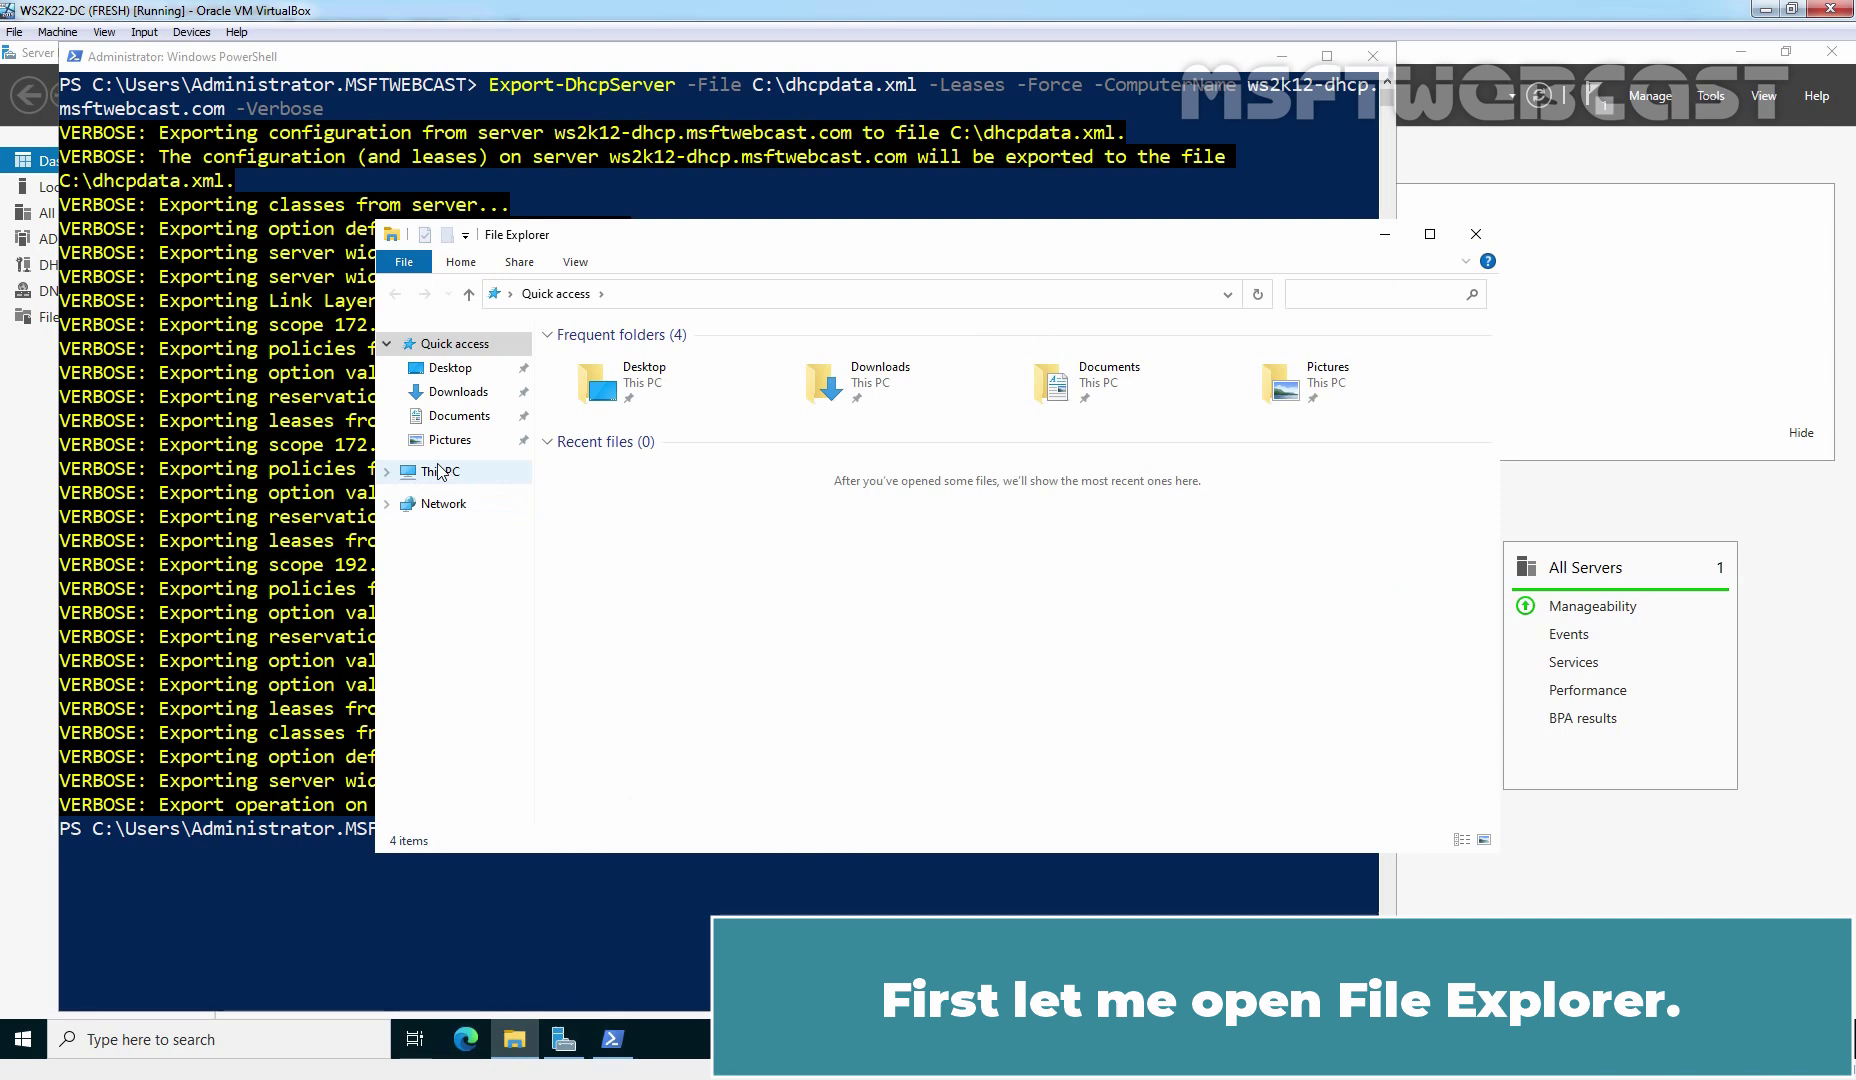
{"action": "left_click", "coordinate": [440, 471]}
{"action": "double_click", "coordinate": [688, 580]}
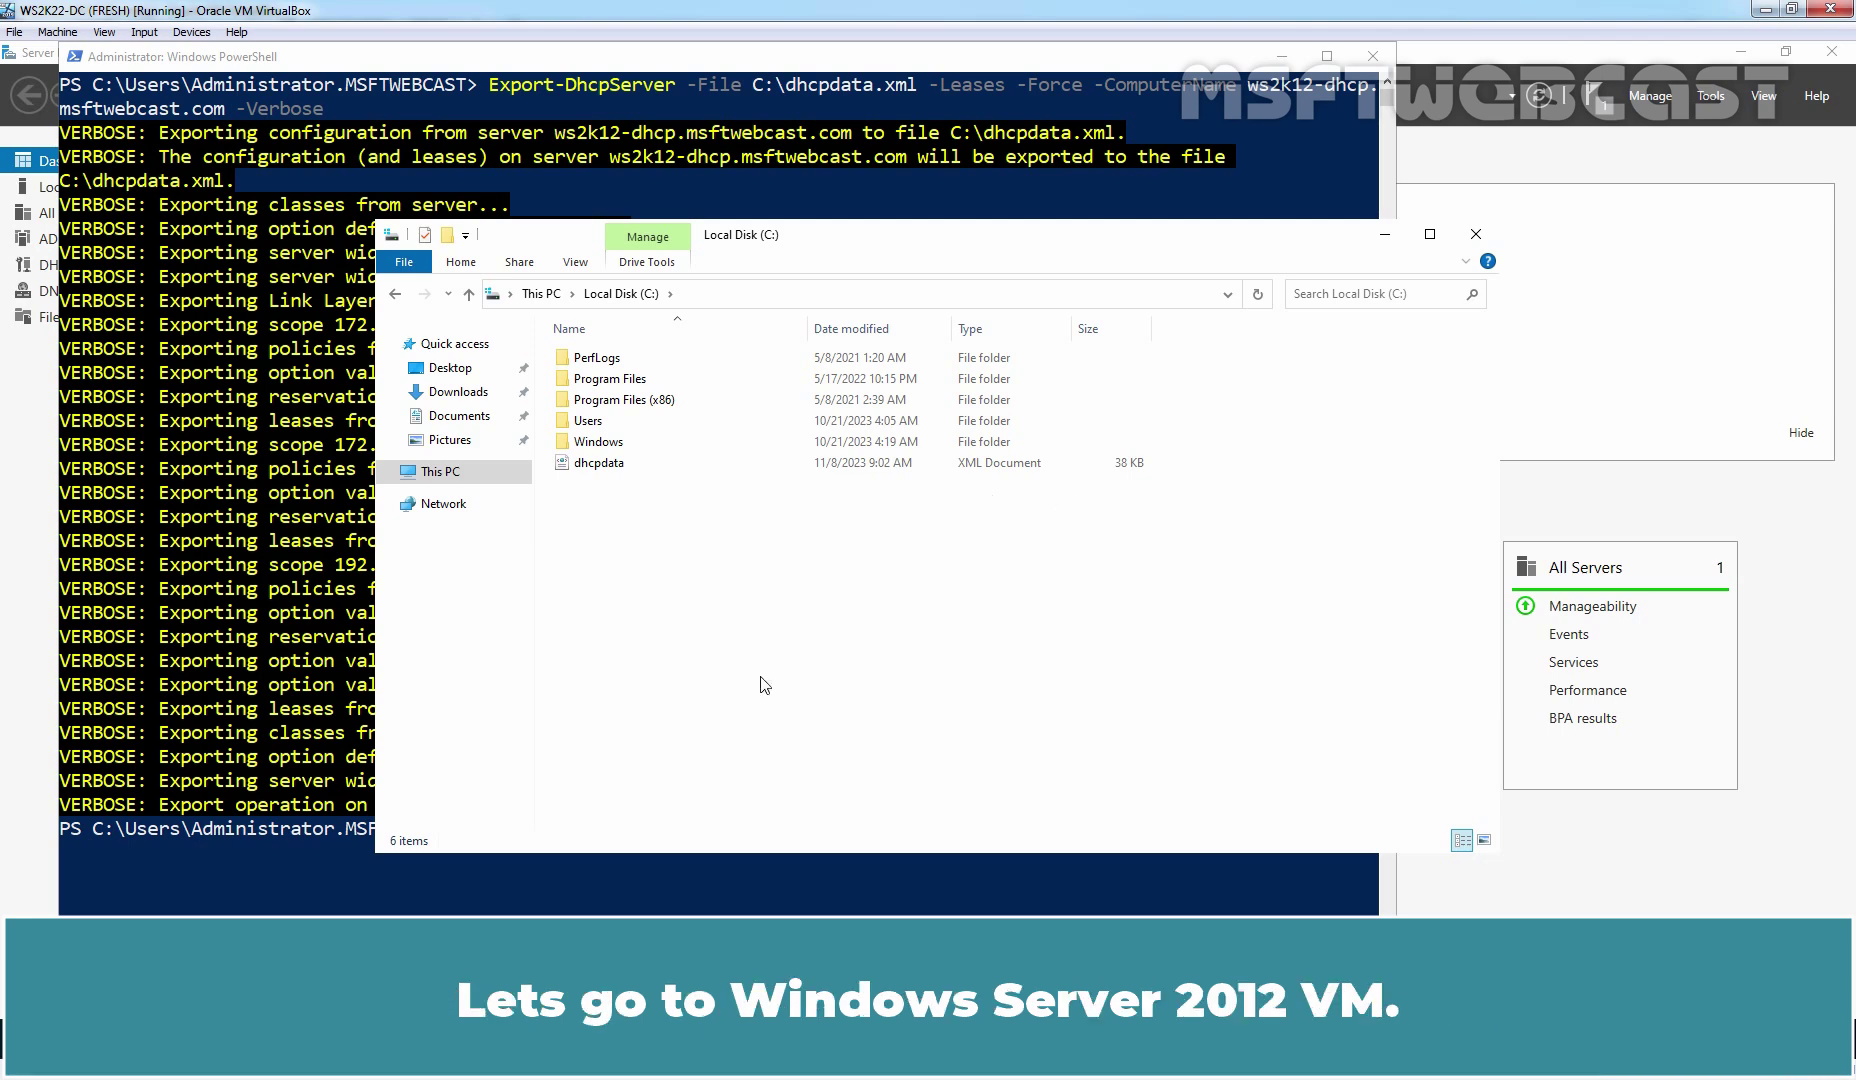
Step: Switch to the WS2K12-DHCP machine and stop the DHCP service of ws2k12-dhcp.msftwebcast.com in the DHCP console
{"action": "key", "text": "alt+Tab"}
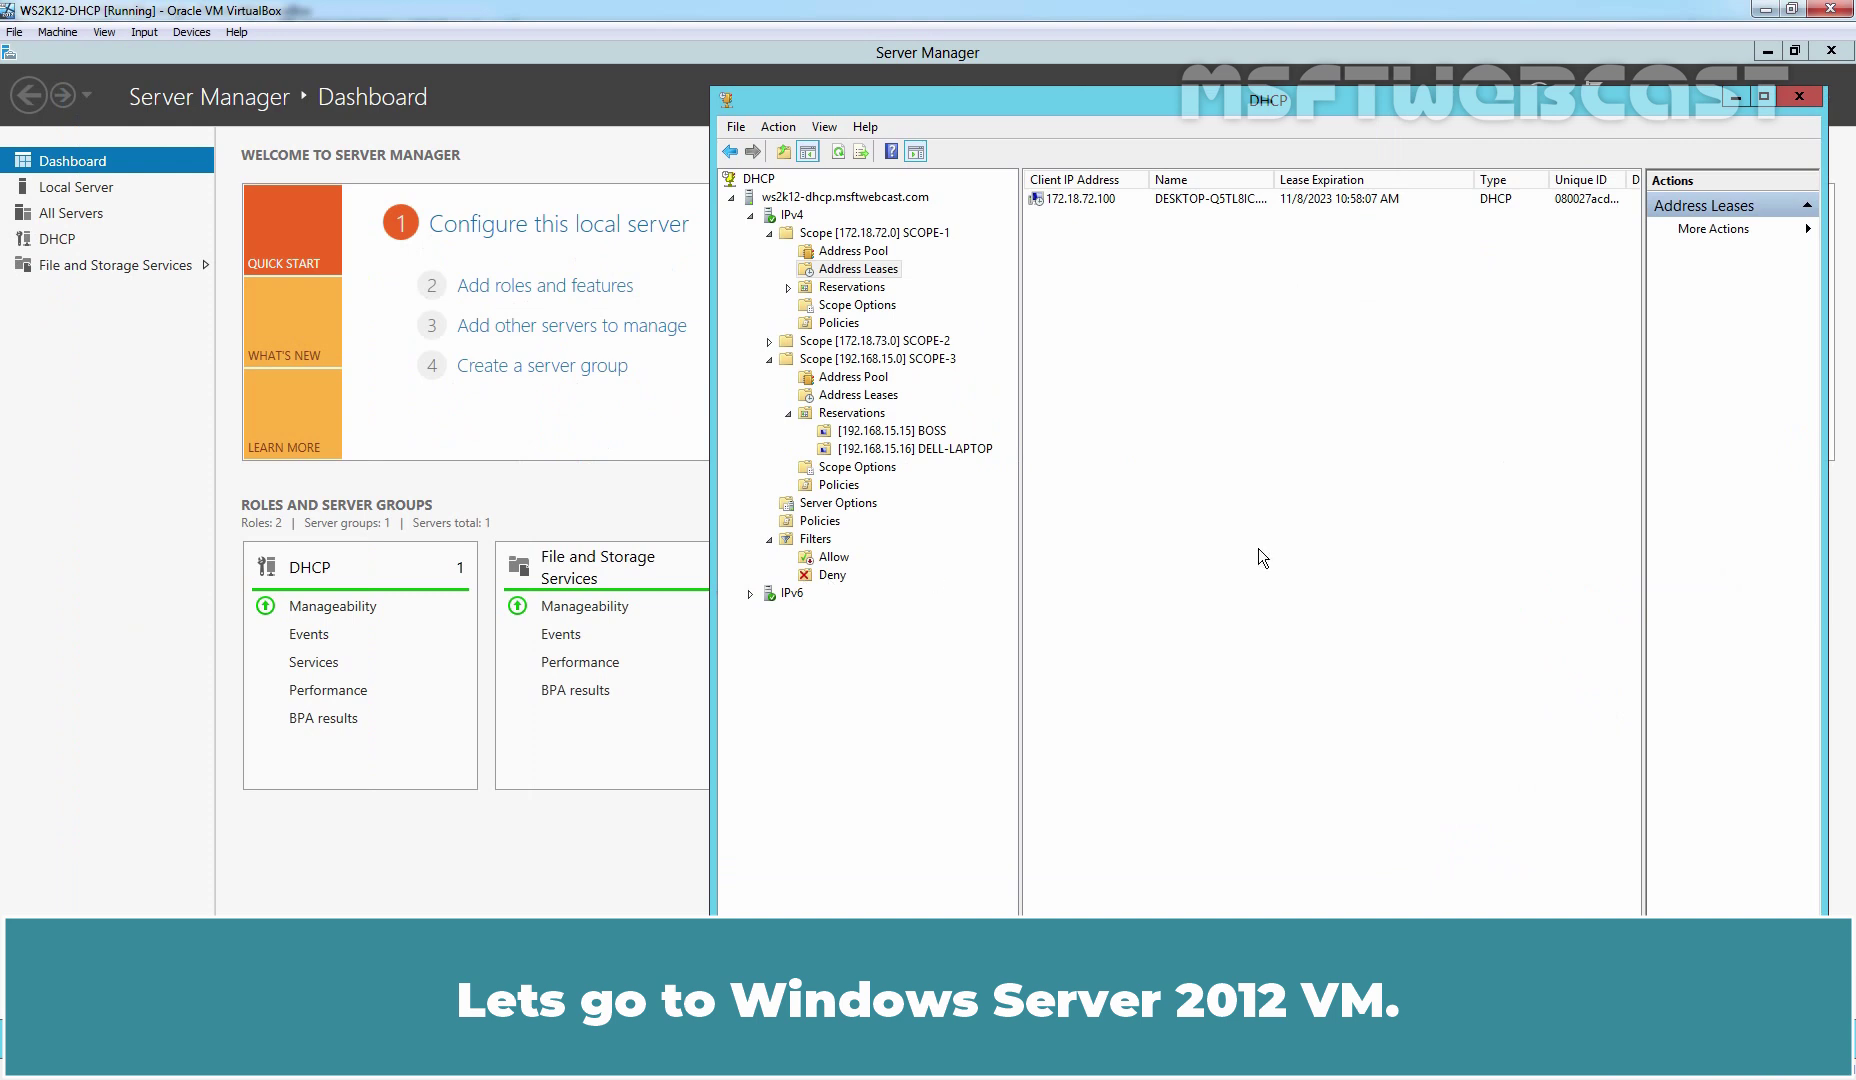
{"action": "left_click", "coordinate": [845, 198]}
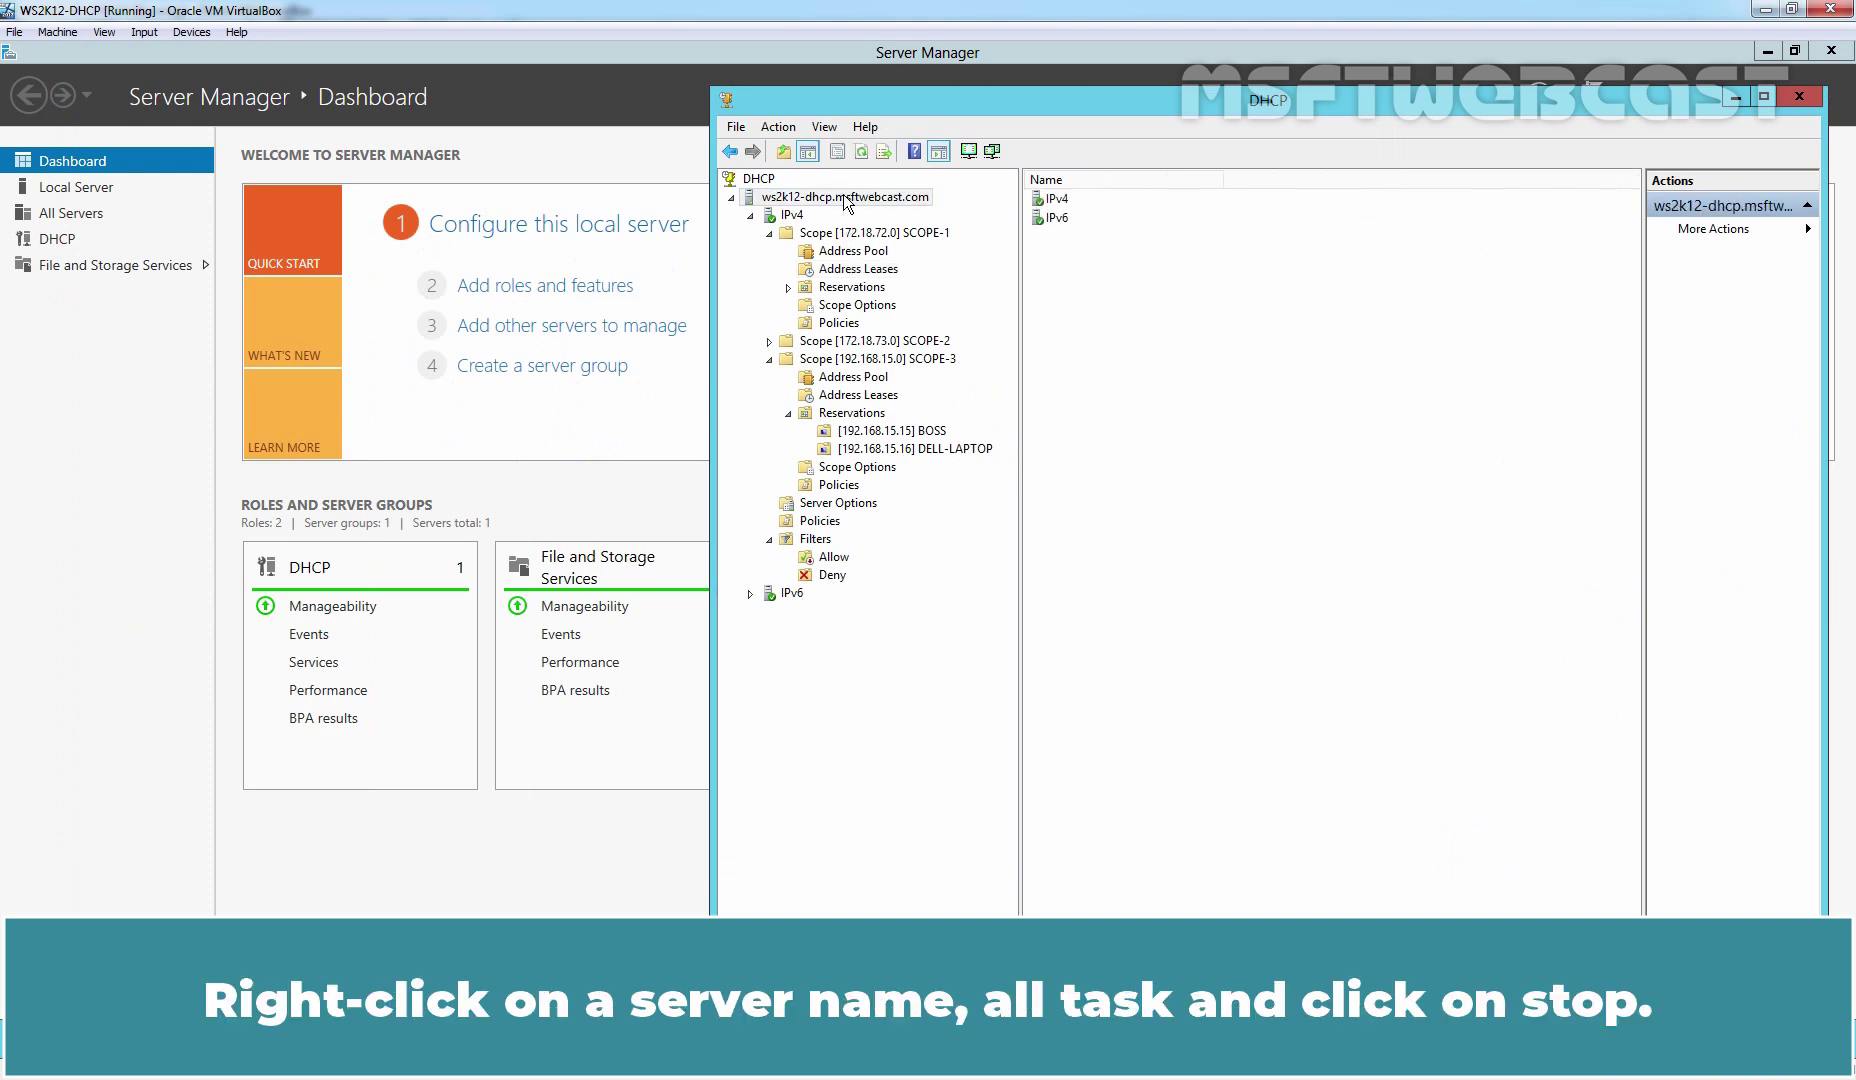
{"action": "right_click", "coordinate": [846, 199]}
{"action": "mouse_move", "coordinate": [905, 305]}
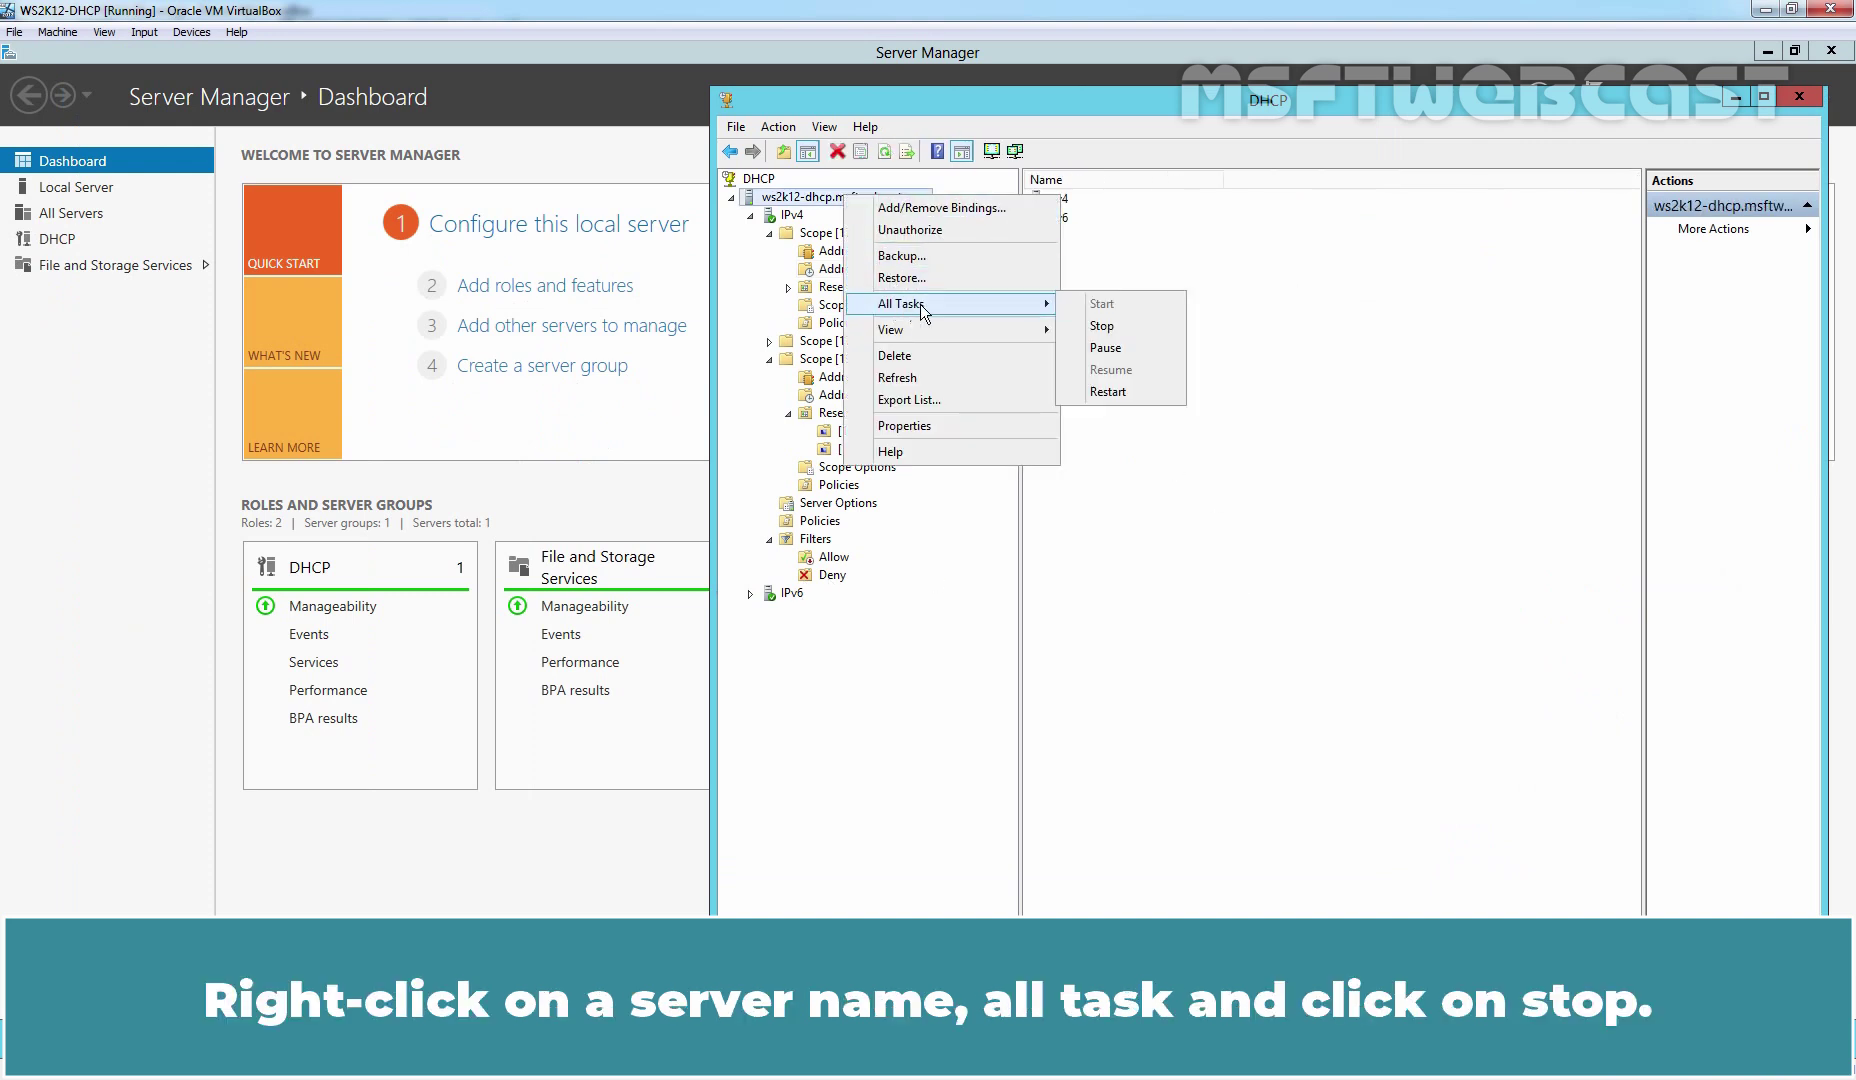
{"action": "left_click", "coordinate": [1102, 330]}
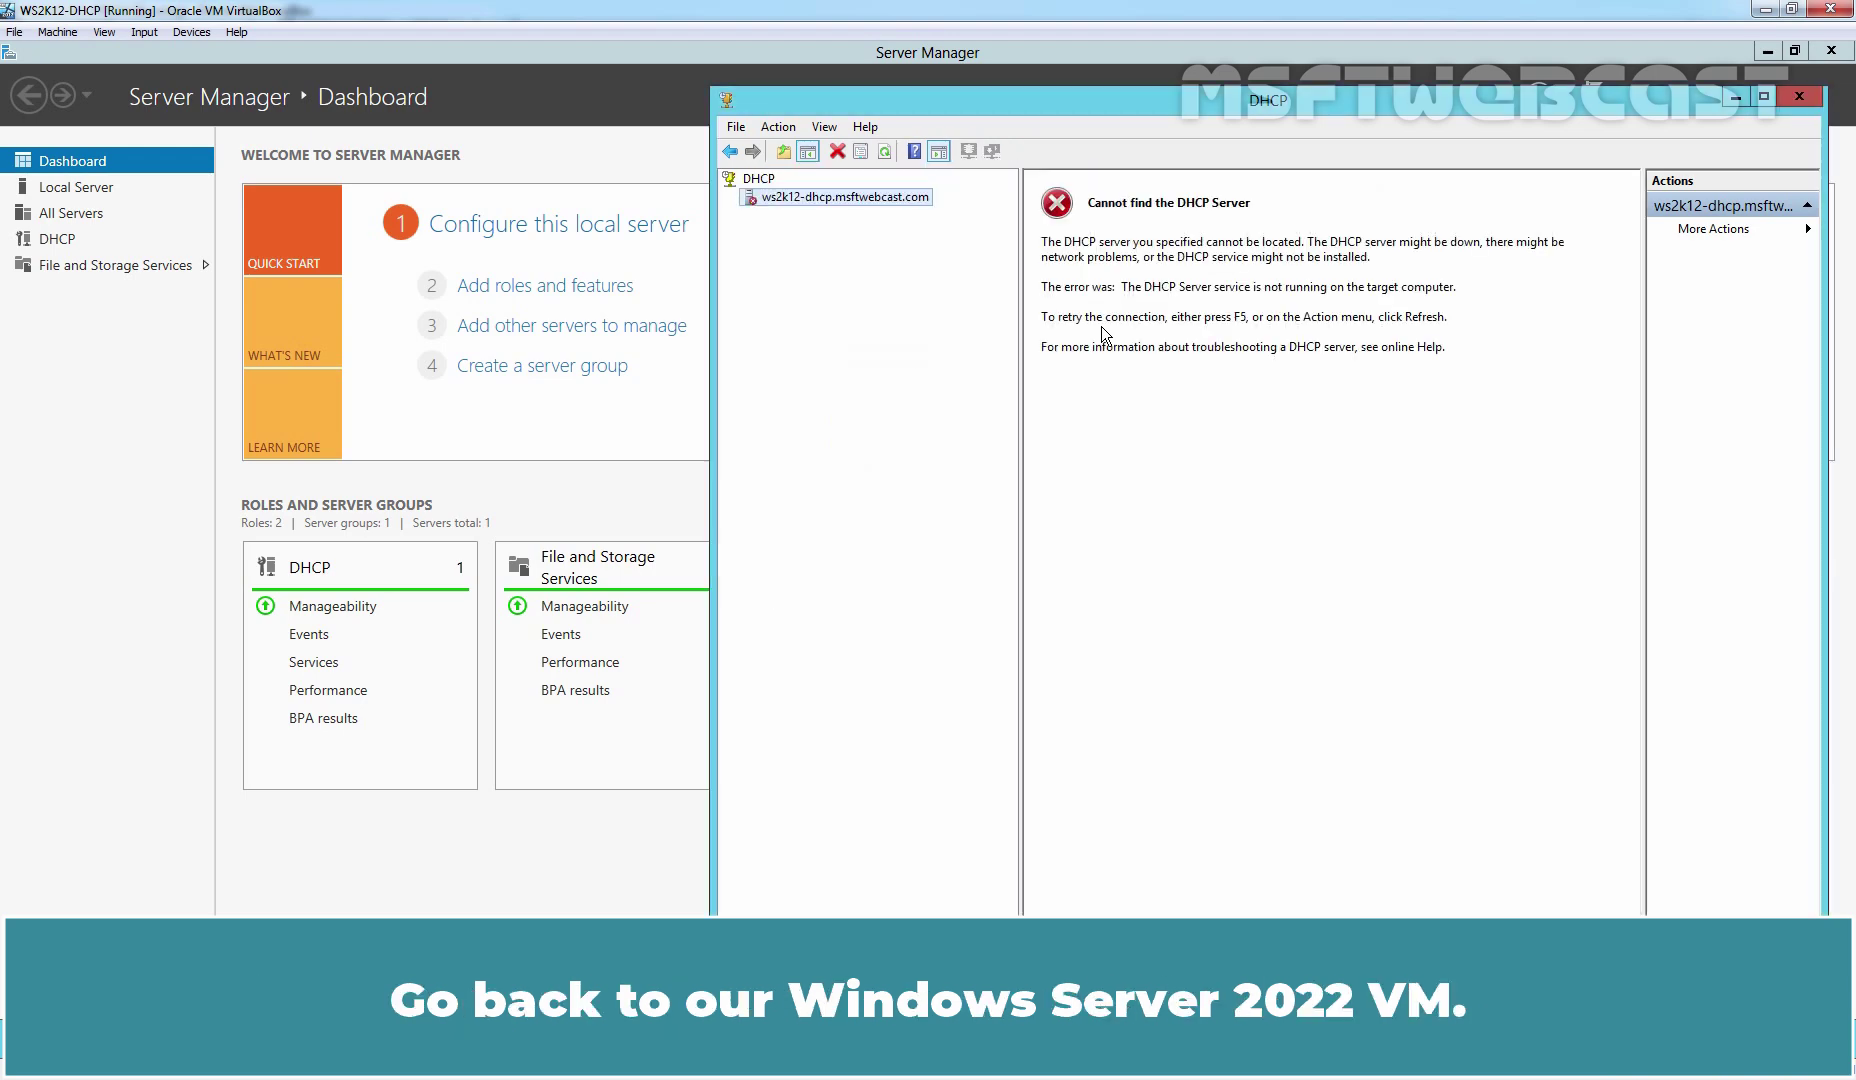
Step: Return to PowerShell on WS2K22-DC, change to the root of drive C:, clear the output and run hostname
{"action": "key", "text": "alt+Tab"}
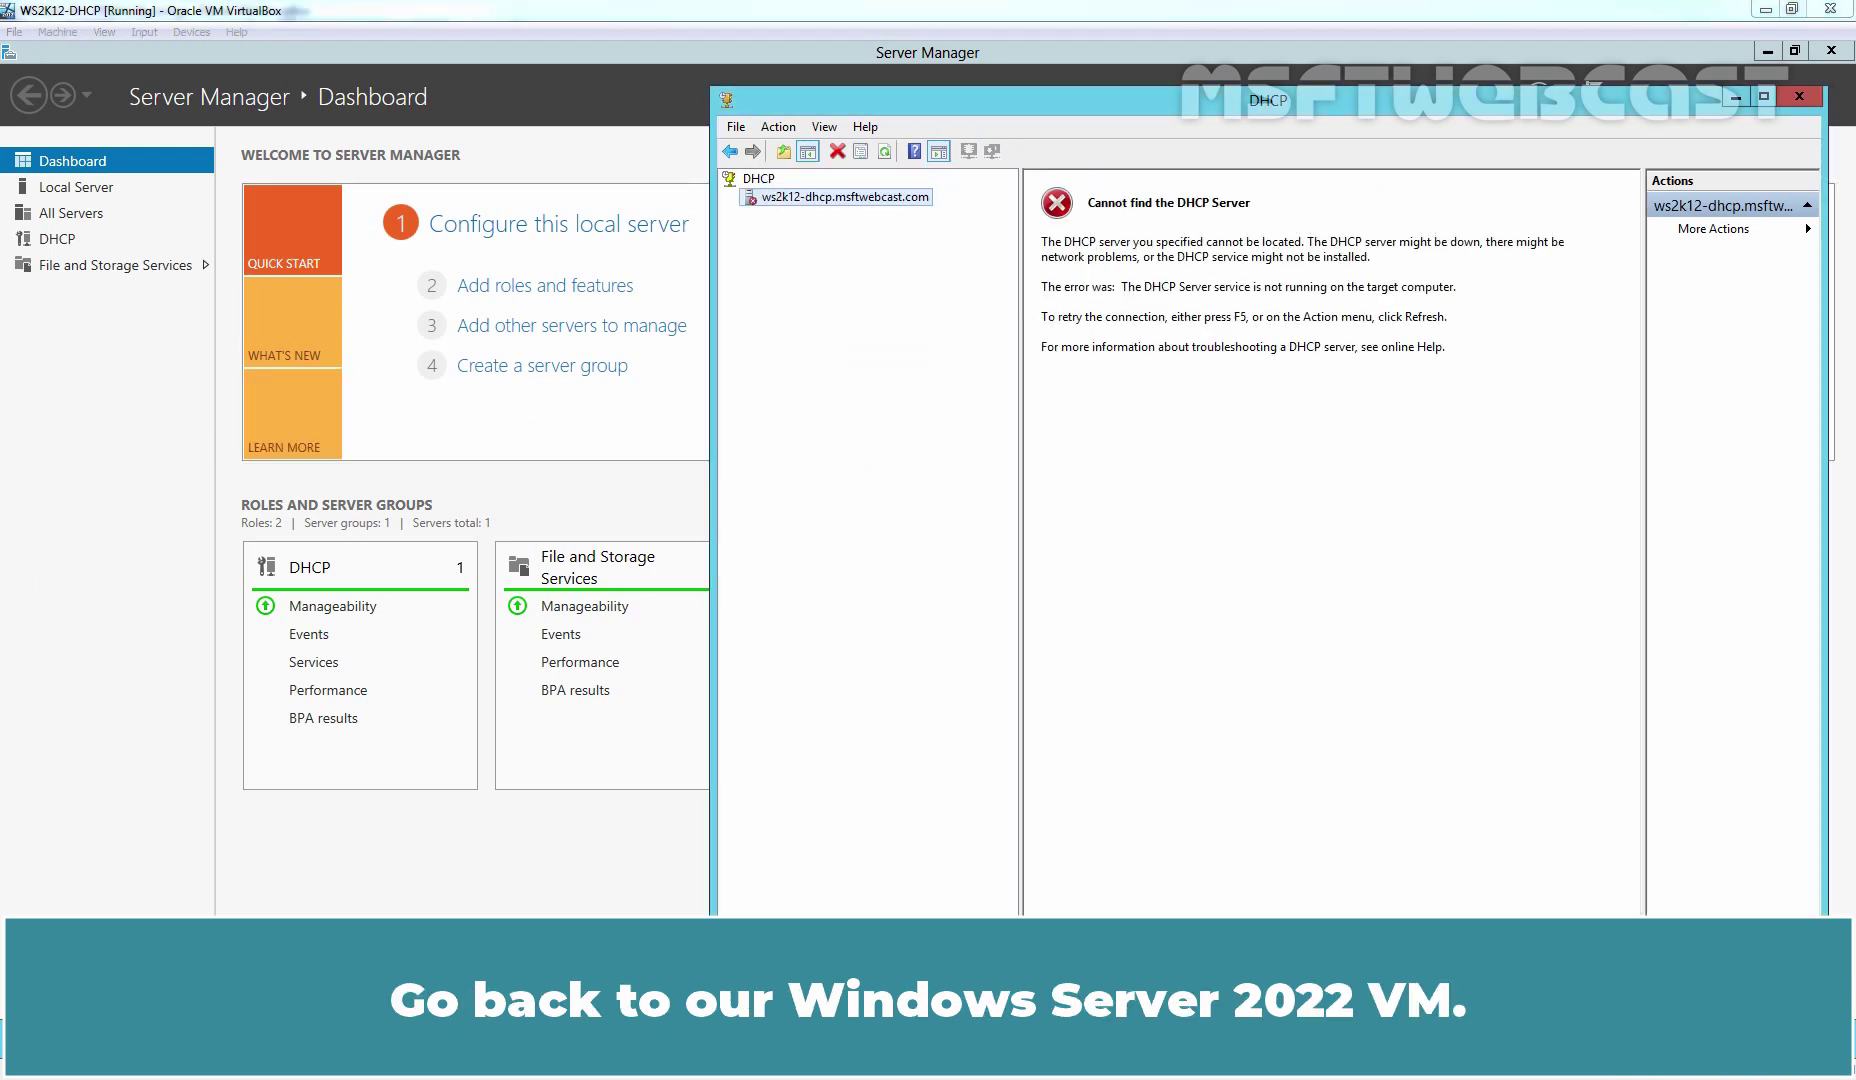
{"action": "left_click", "coordinate": [258, 684]}
{"action": "type", "text": "cls"}
{"action": "key", "text": "Return"}
{"action": "type", "text": "cd\\"}
{"action": "key", "text": "Return"}
{"action": "type", "text": "cls"}
{"action": "key", "text": "Return"}
{"action": "type", "text": "hostname"}
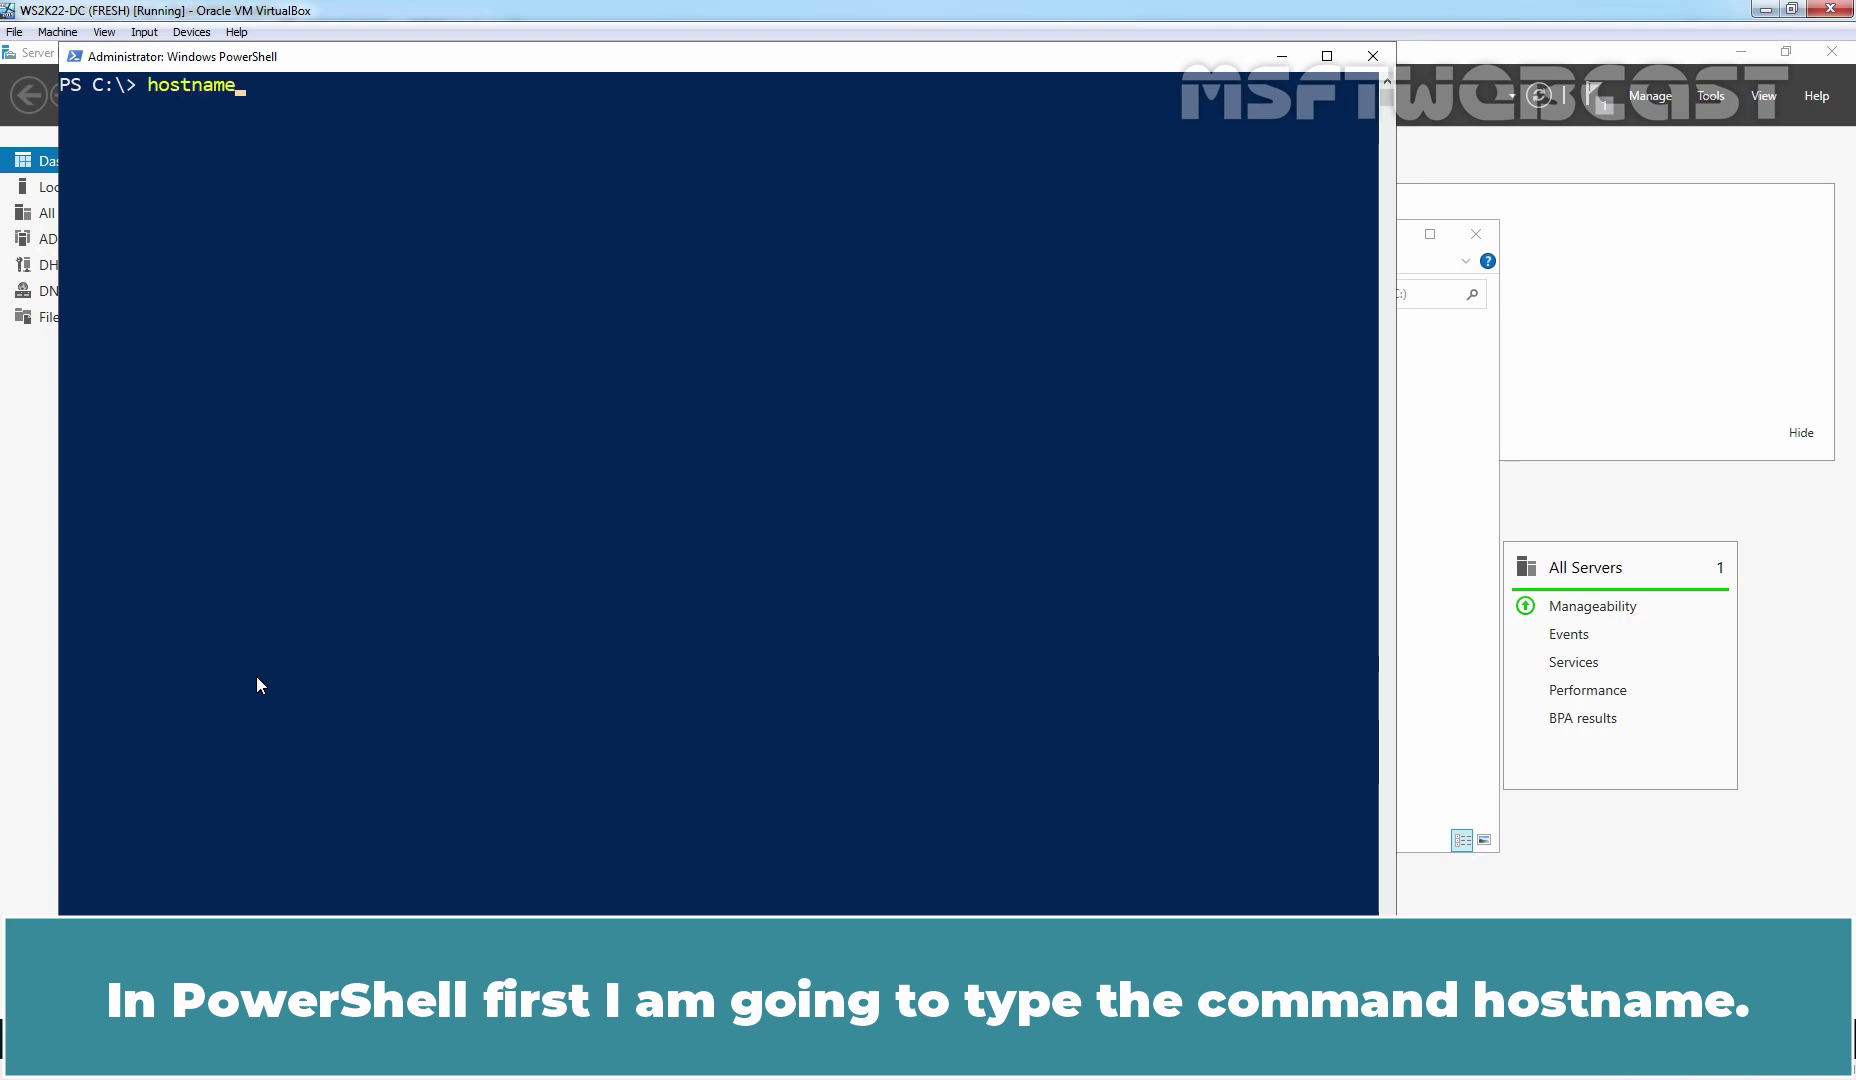
{"action": "key", "text": "Return"}
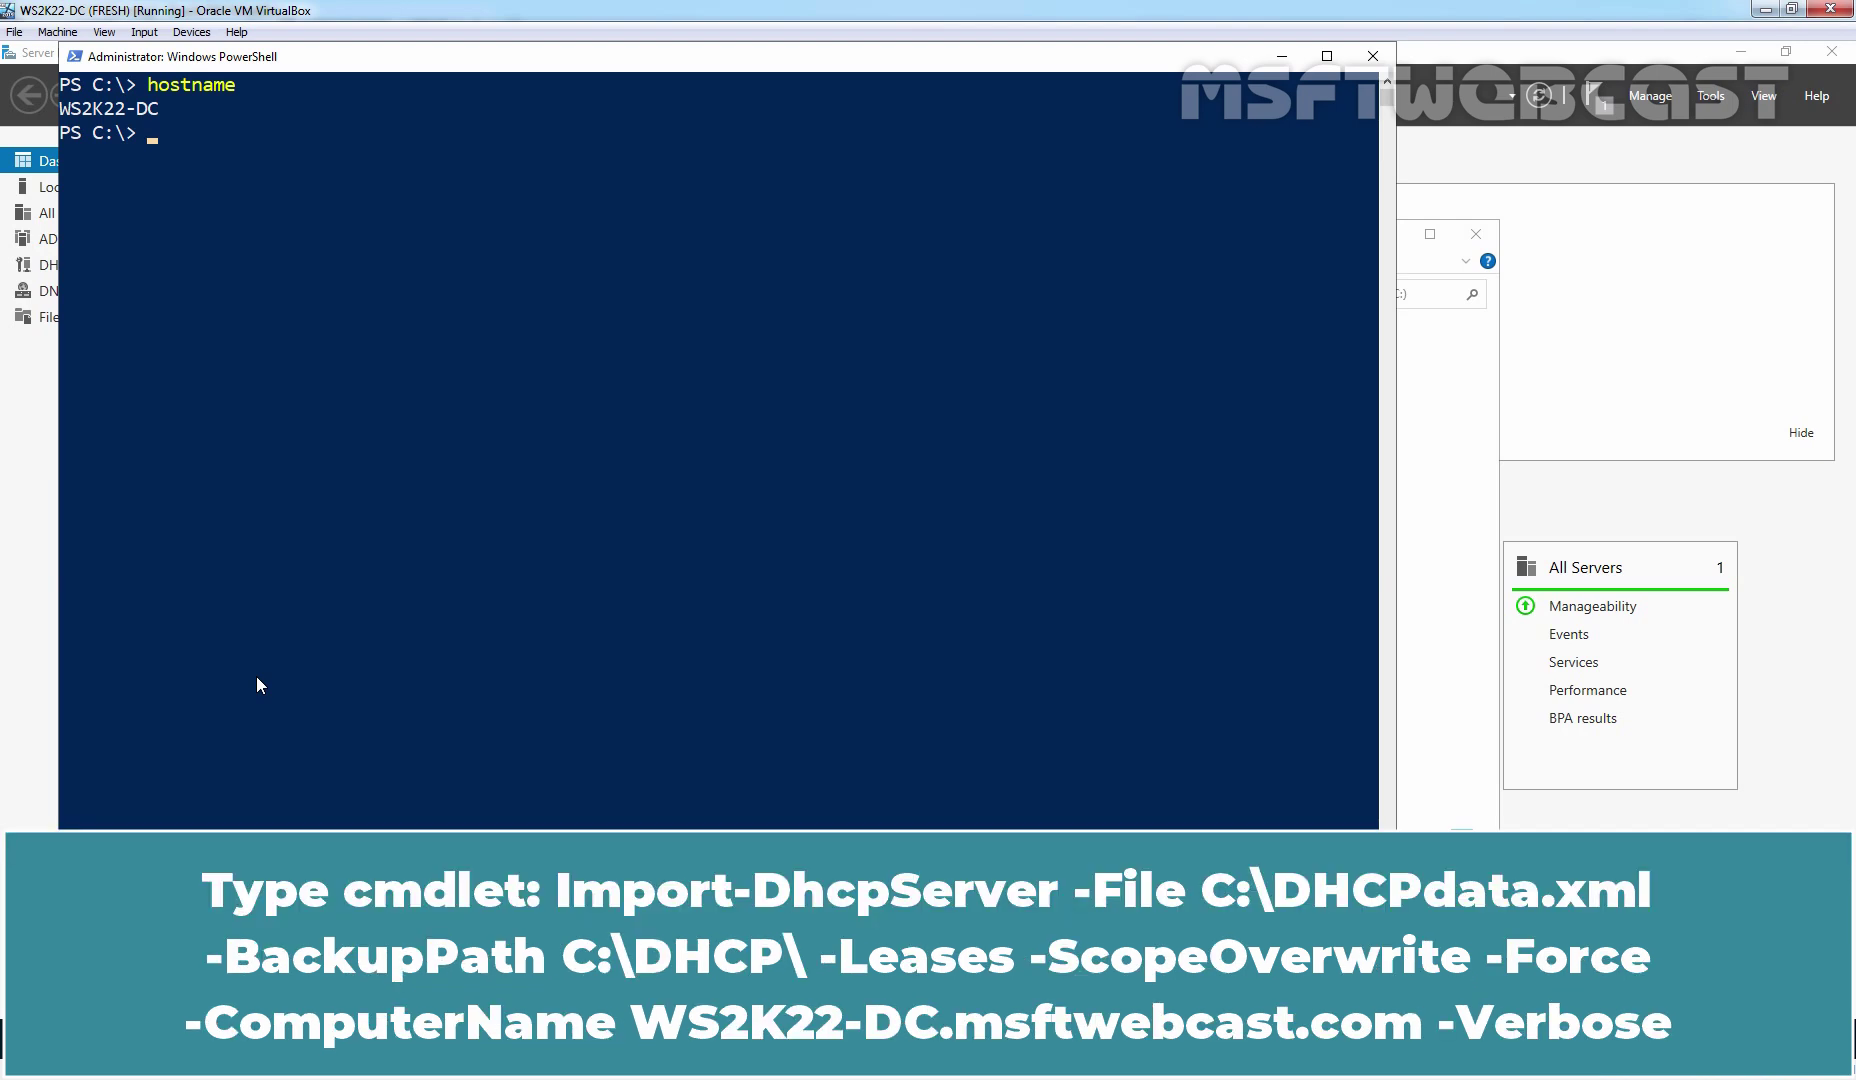
Step: Import the DHCP configuration by running Import-DhcpServer -File C:\dhcpdata.xml -BackupPath C:\dhcp\ -Leases -ScopeOverwrite -Force -ComputerName ws2k22-dc.msftwebcast.com -Verbose
{"action": "type", "text": "import-dh"}
{"action": "key", "text": "Tab"}
{"action": "type", "text": "-fi"}
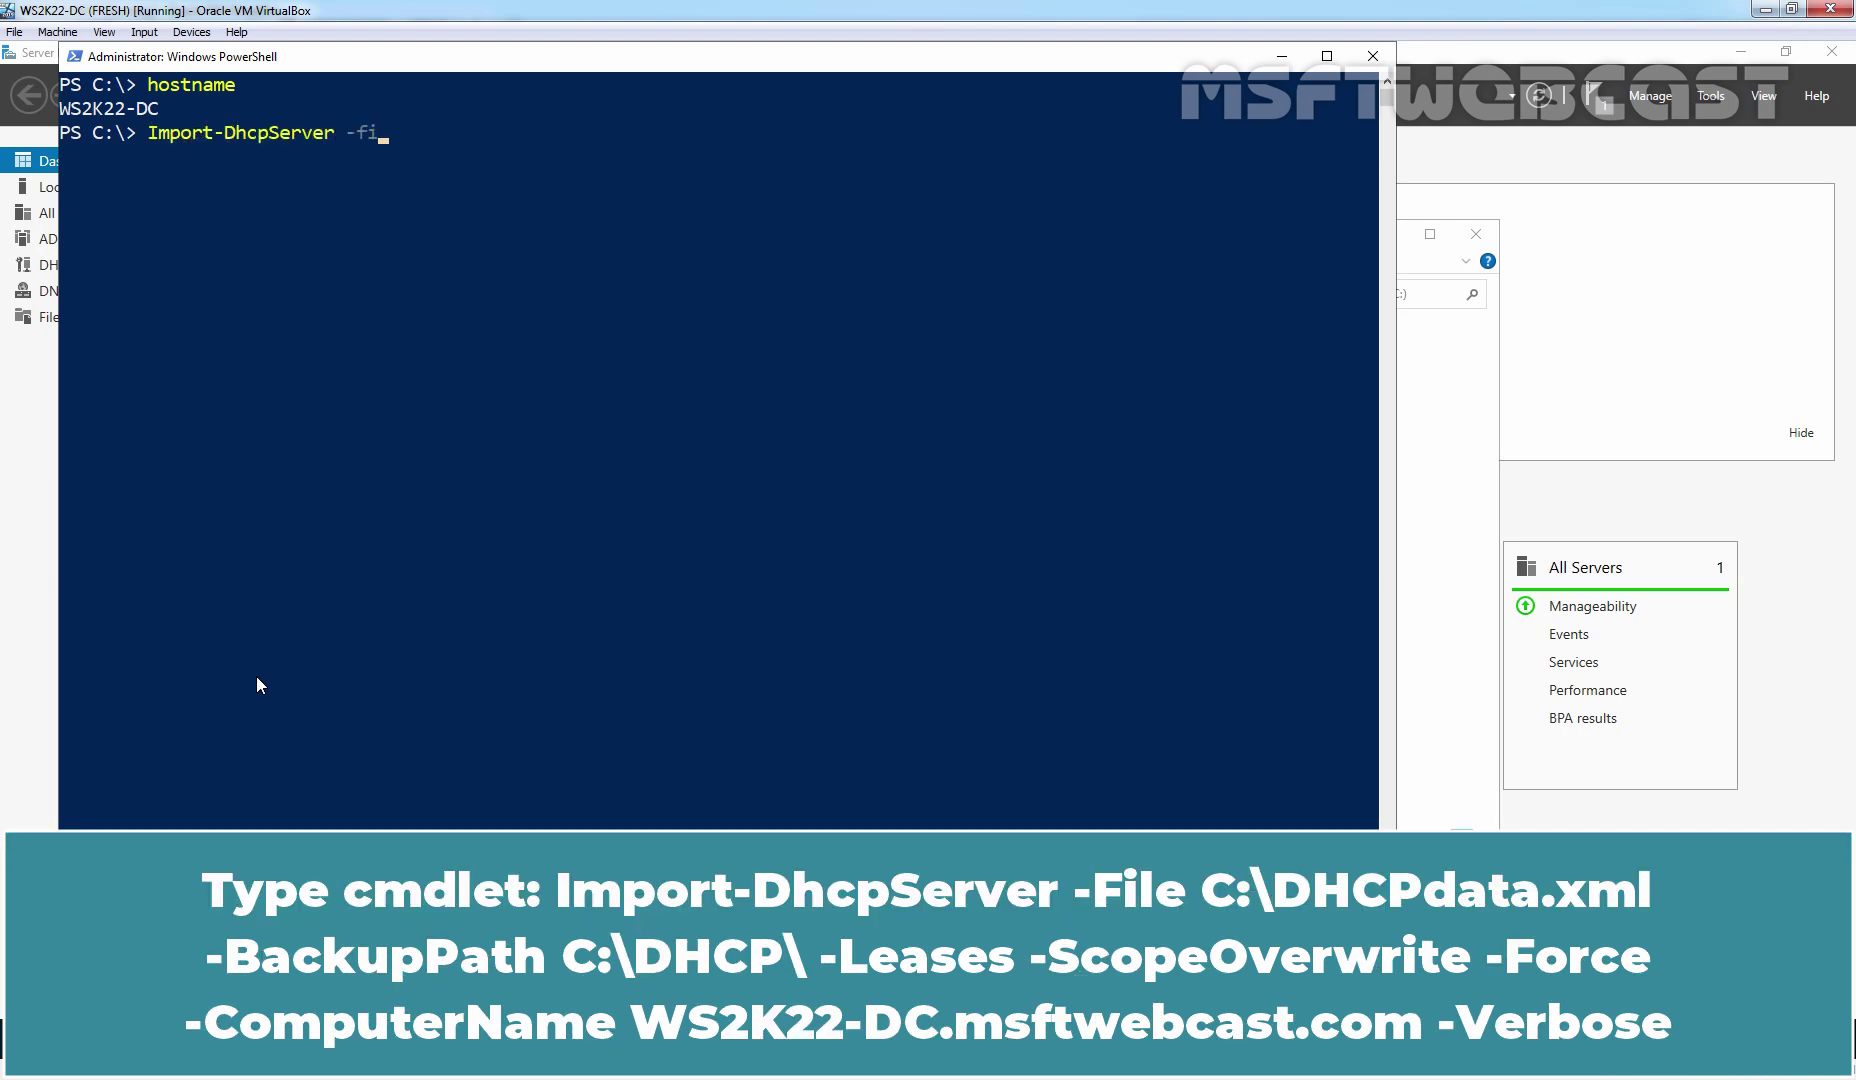
{"action": "key", "text": "Tab"}
{"action": "type", "text": "C:\\d"}
{"action": "key", "text": "Tab"}
{"action": "type", "text": "-ba"}
{"action": "key", "text": "Tab"}
{"action": "type", "text": "C:\\dhcp\\ -le"}
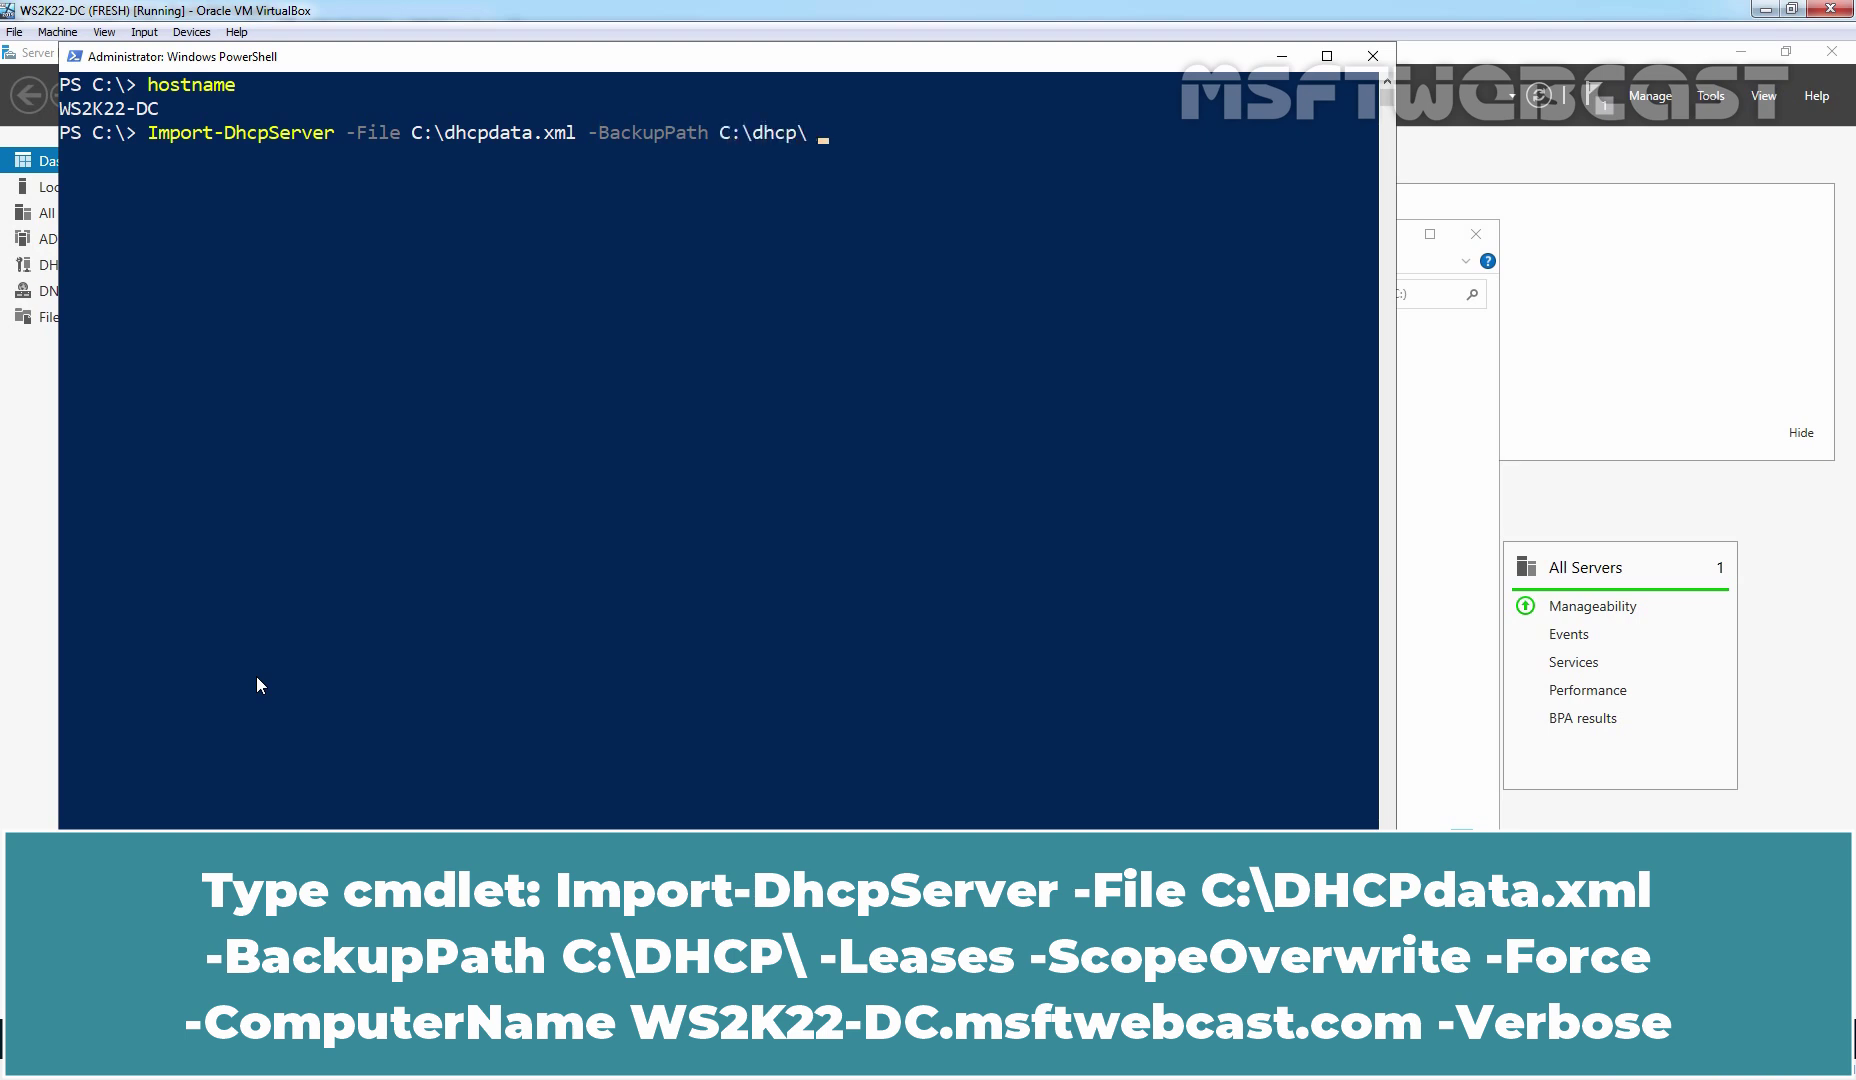
{"action": "key", "text": "Tab"}
{"action": "type", "text": "-sc"}
{"action": "key", "text": "Tab"}
{"action": "key", "text": "Tab"}
{"action": "type", "text": "-for"}
{"action": "key", "text": "Tab"}
{"action": "type", "text": "-co"}
{"action": "key", "text": "Tab"}
{"action": "type", "text": "ws2k22-dc.ms"}
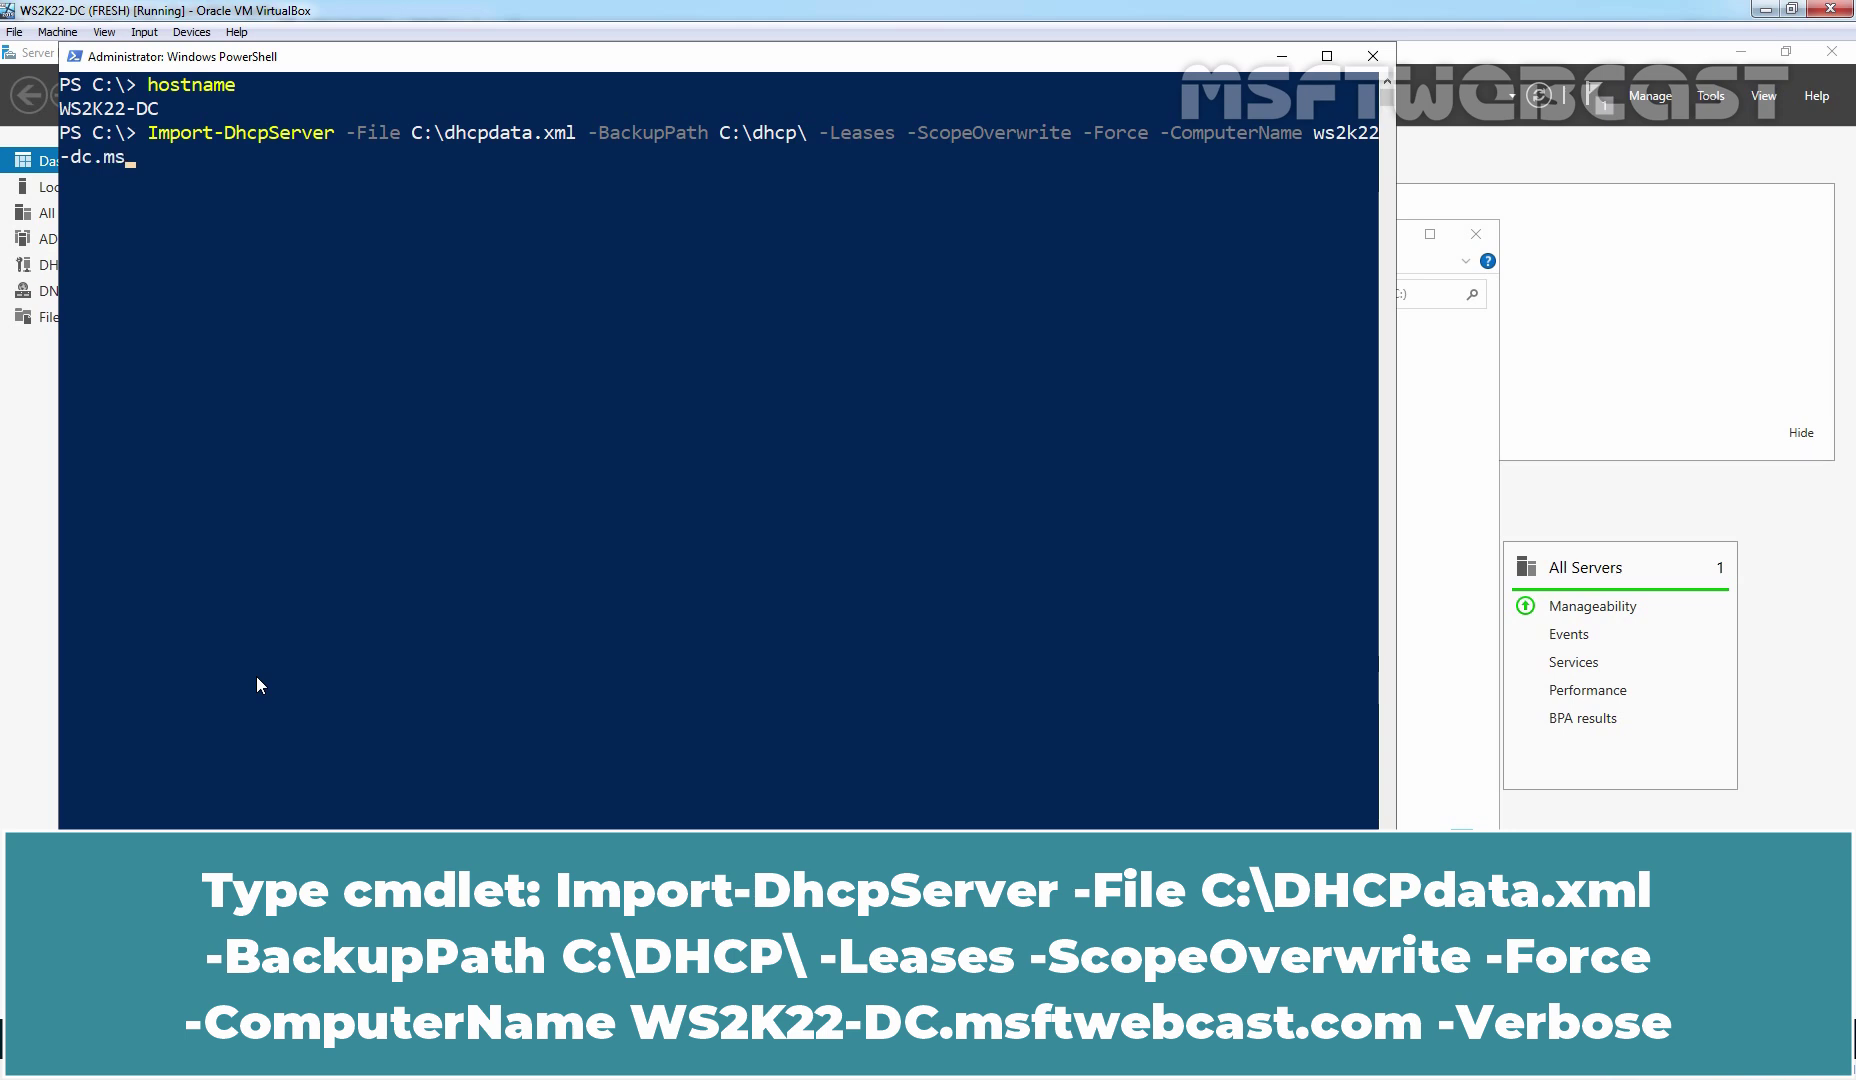
{"action": "type", "text": "ftwebcast.com -Verbose"}
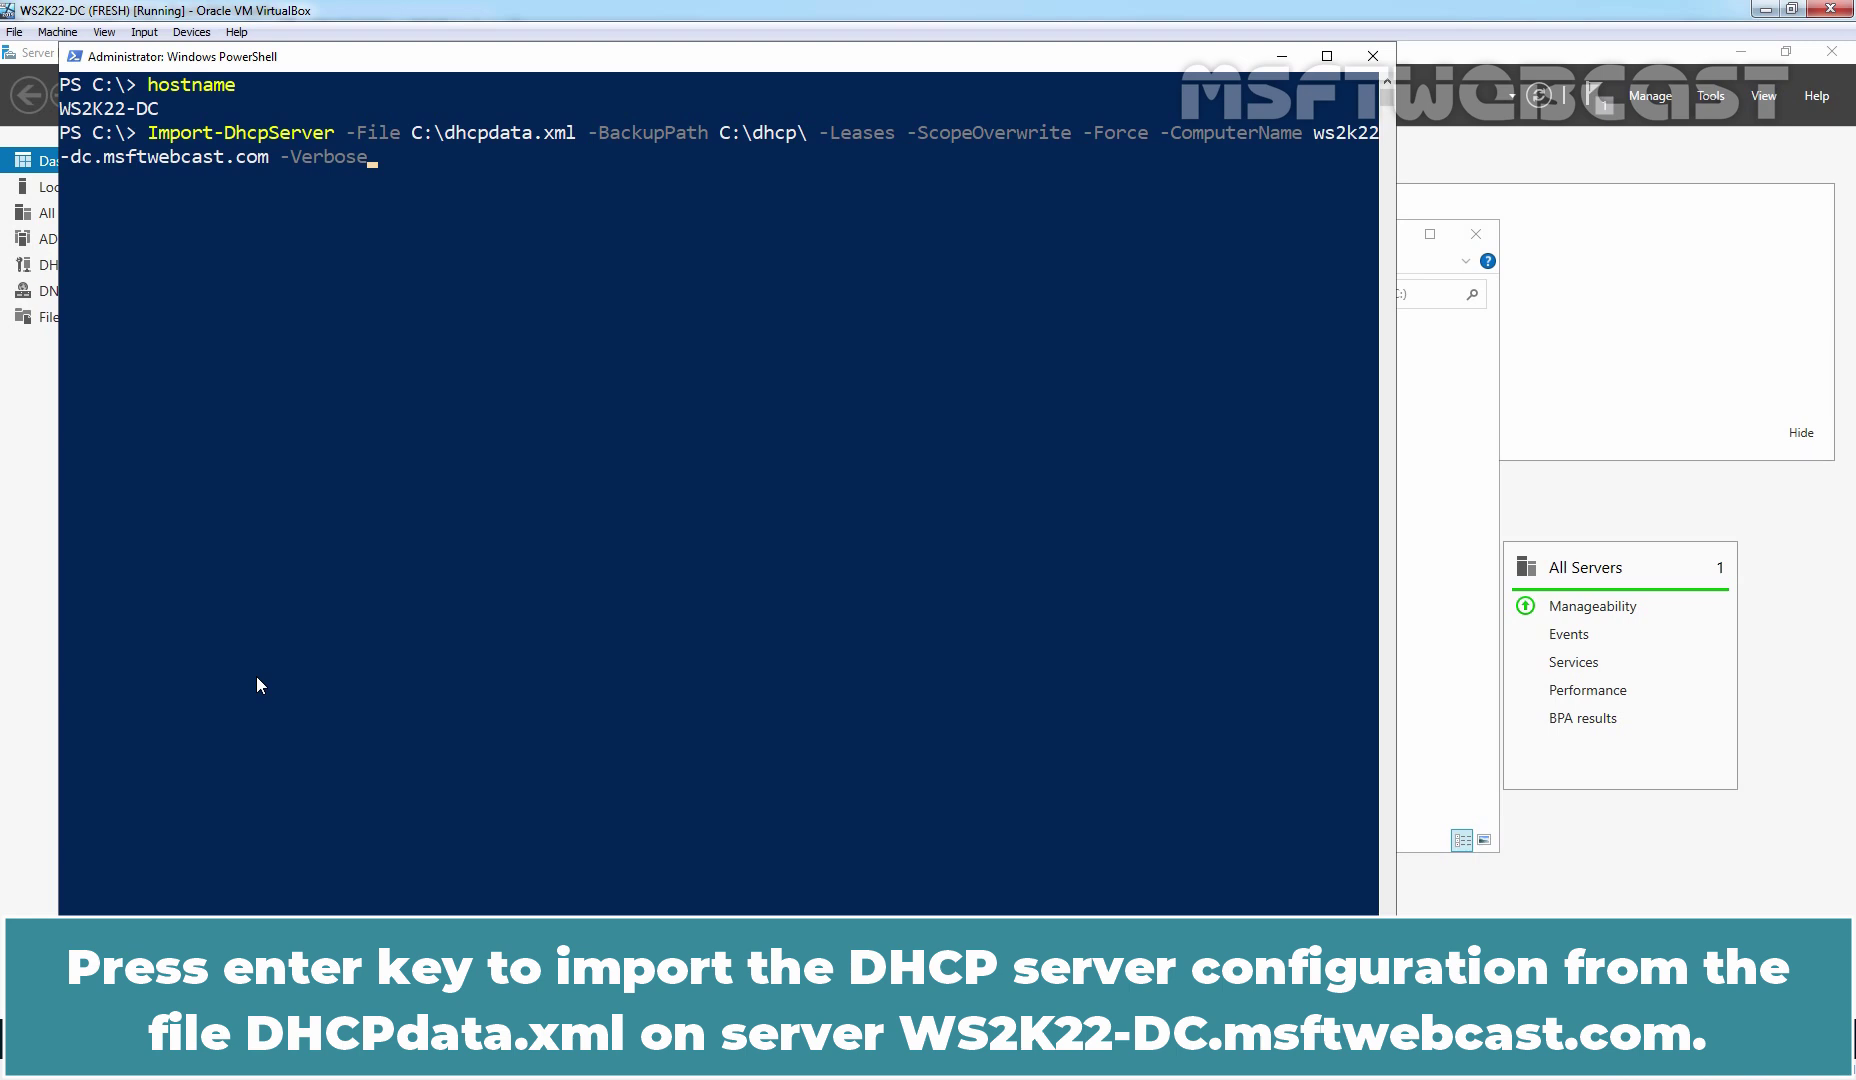
{"action": "key", "text": "Return"}
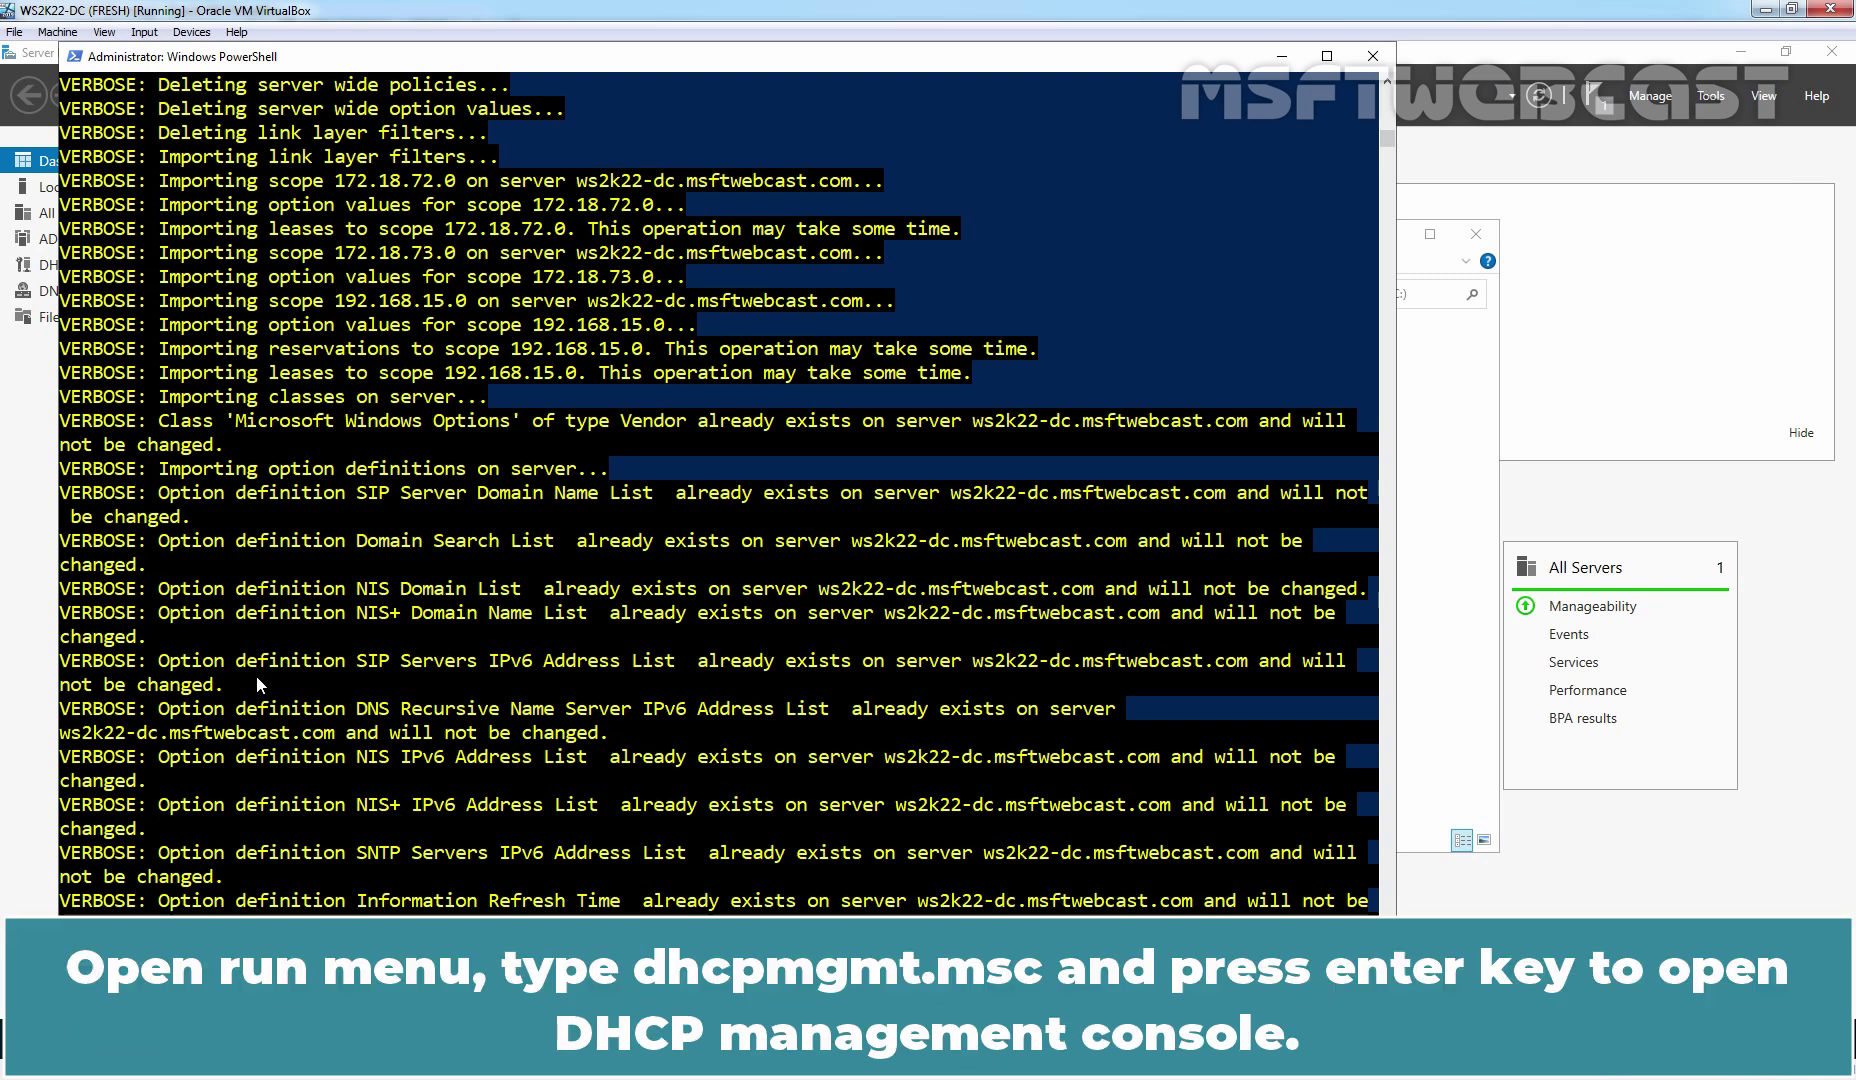
Step: Open the DHCP console on WS2K22-DC with dhcpmgmt.msc, maximize its window and widen the console tree
{"action": "key", "text": "super+r"}
{"action": "type", "text": "dh"}
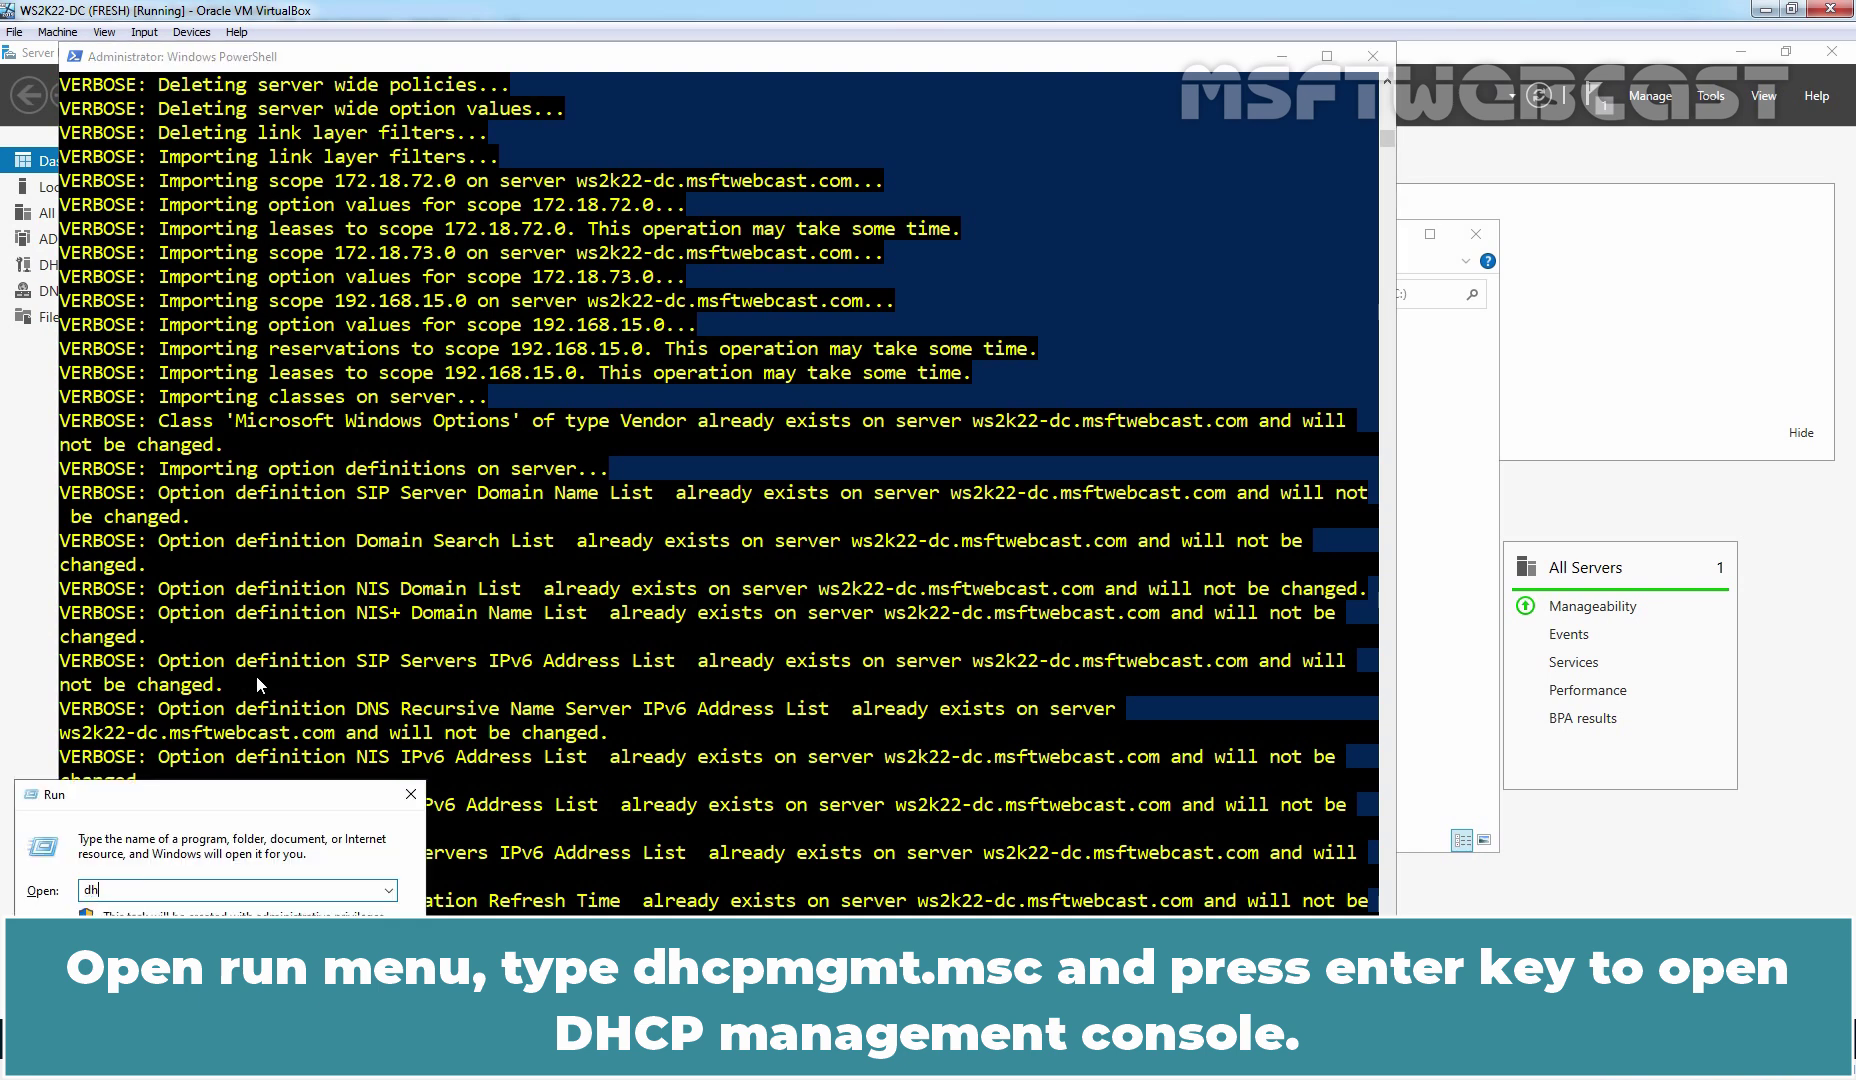
{"action": "type", "text": "cpmgmt.msc"}
{"action": "key", "text": "Return"}
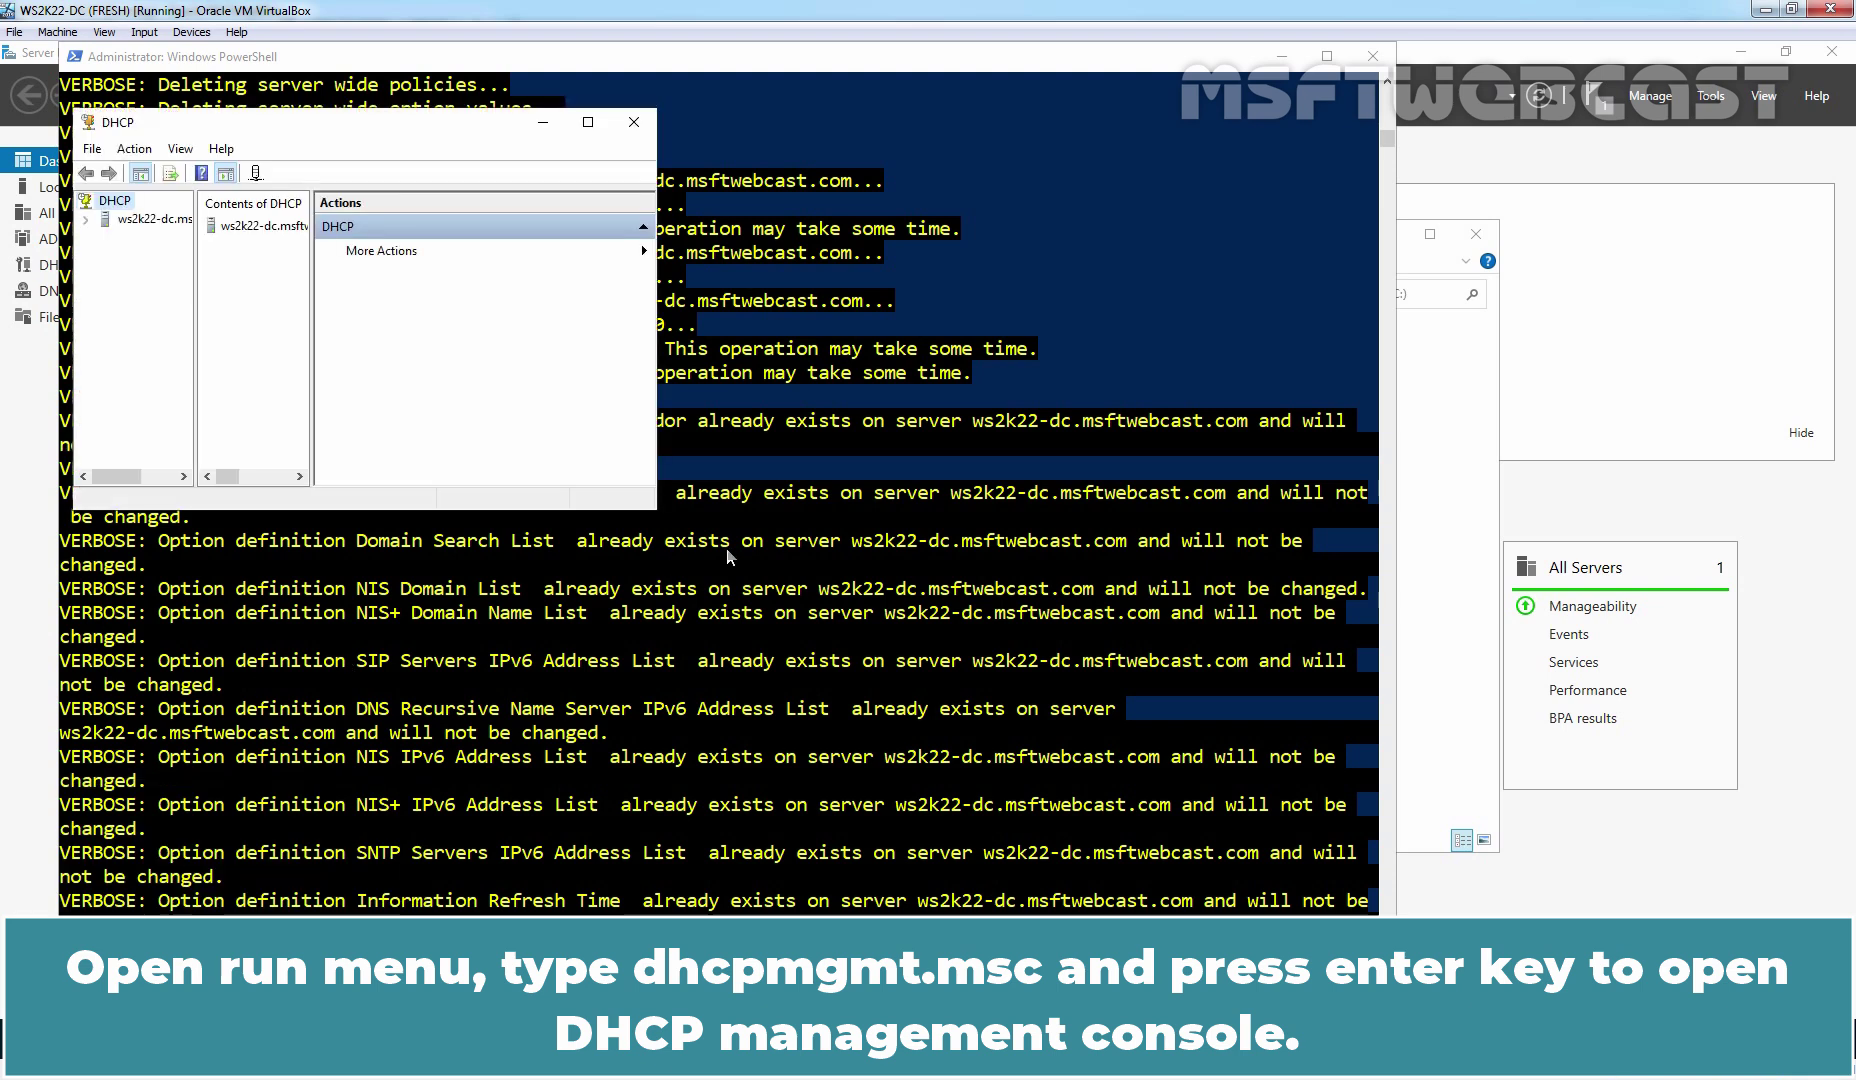
{"action": "left_click", "coordinate": [588, 122]}
{"action": "left_click_drag", "start_coordinate": [124, 344], "coordinate": [337, 335]}
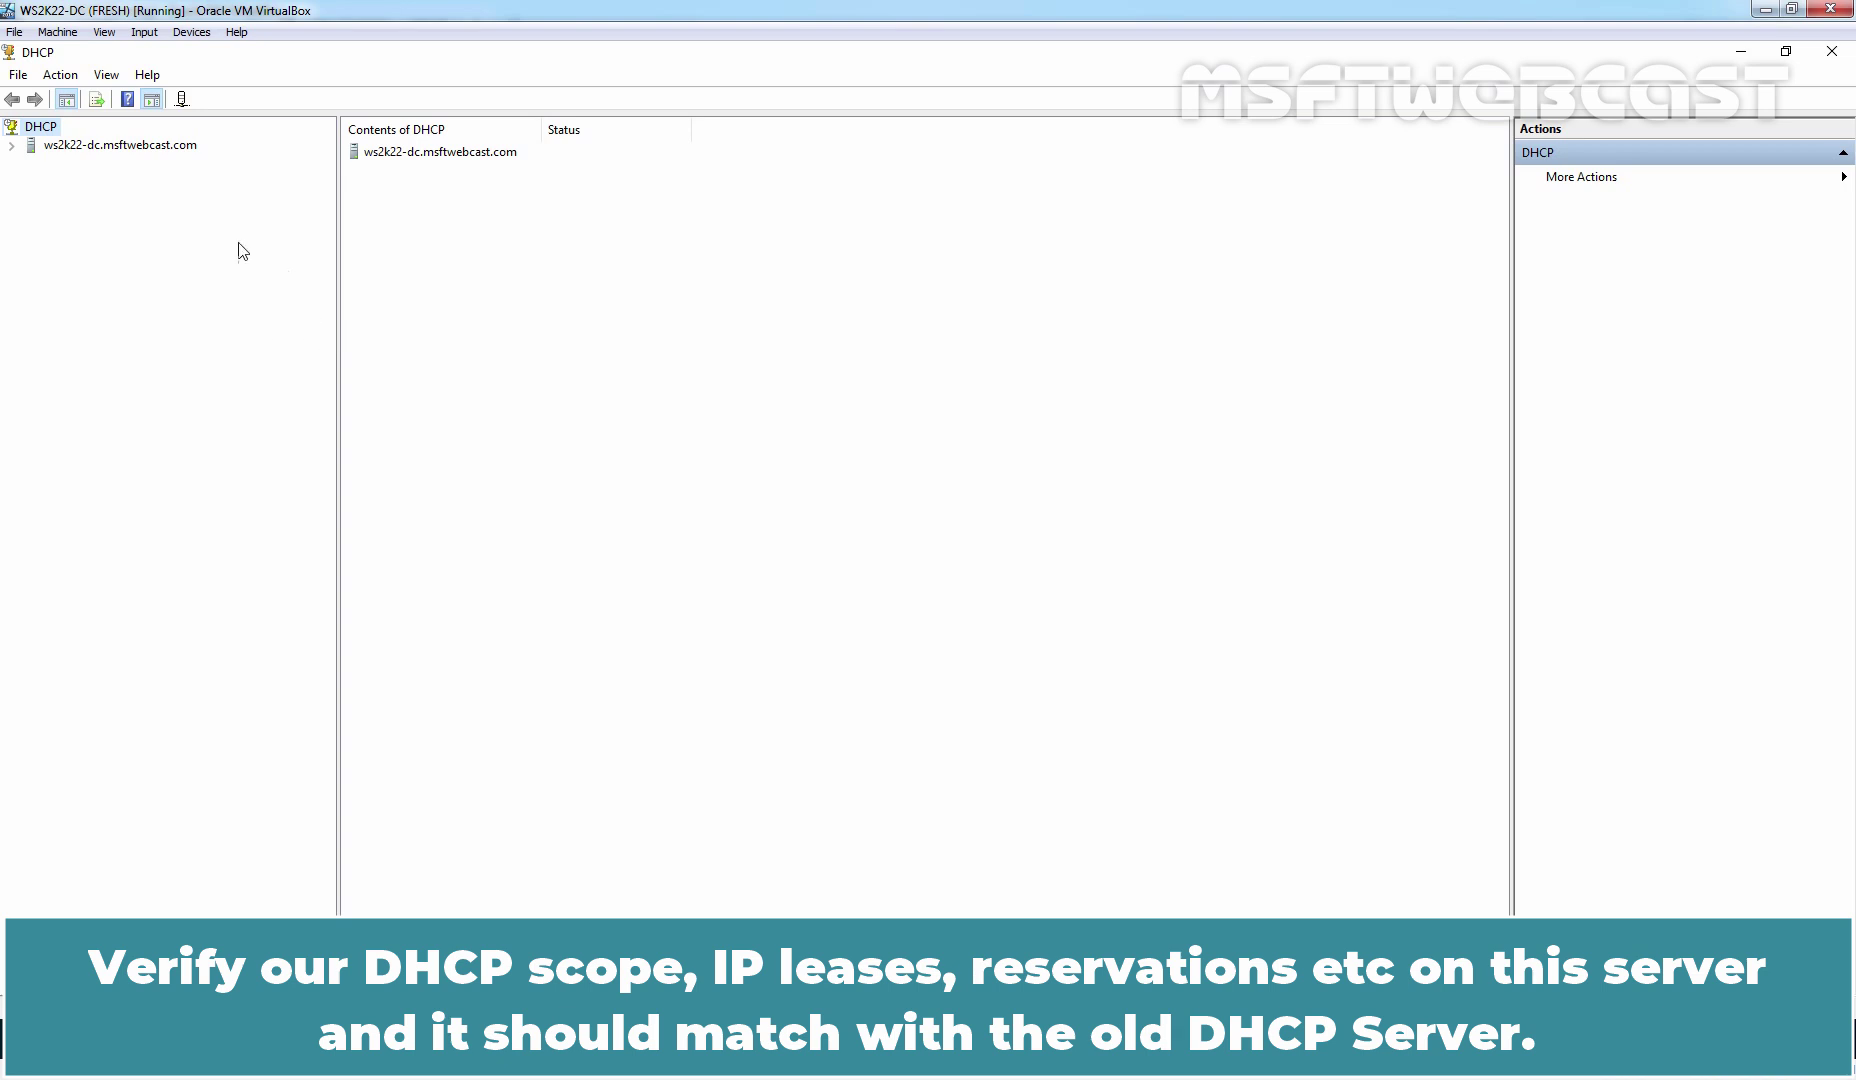
Step: Expand ws2k22-dc.msftwebcast.com and IPv4, and examine the imported address leases of SCOPE-1
{"action": "double_click", "coordinate": [148, 148]}
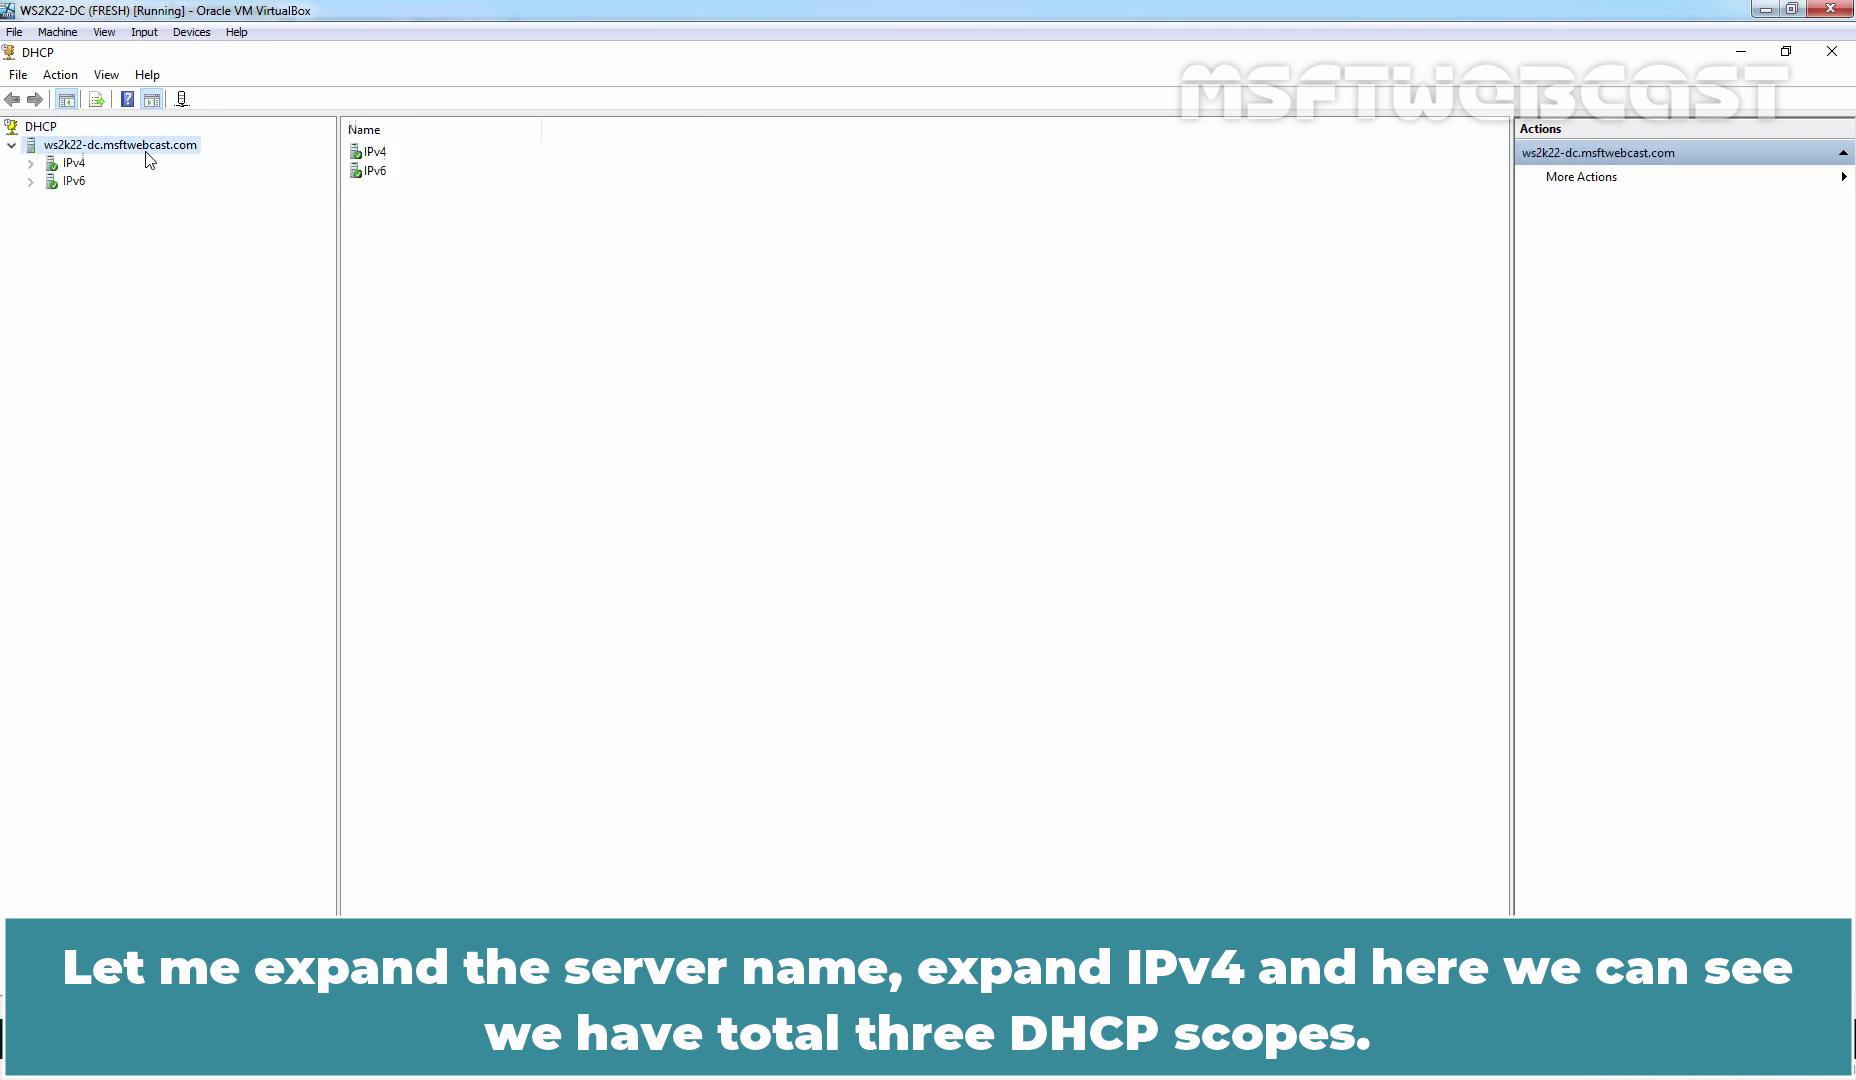
{"action": "double_click", "coordinate": [74, 163]}
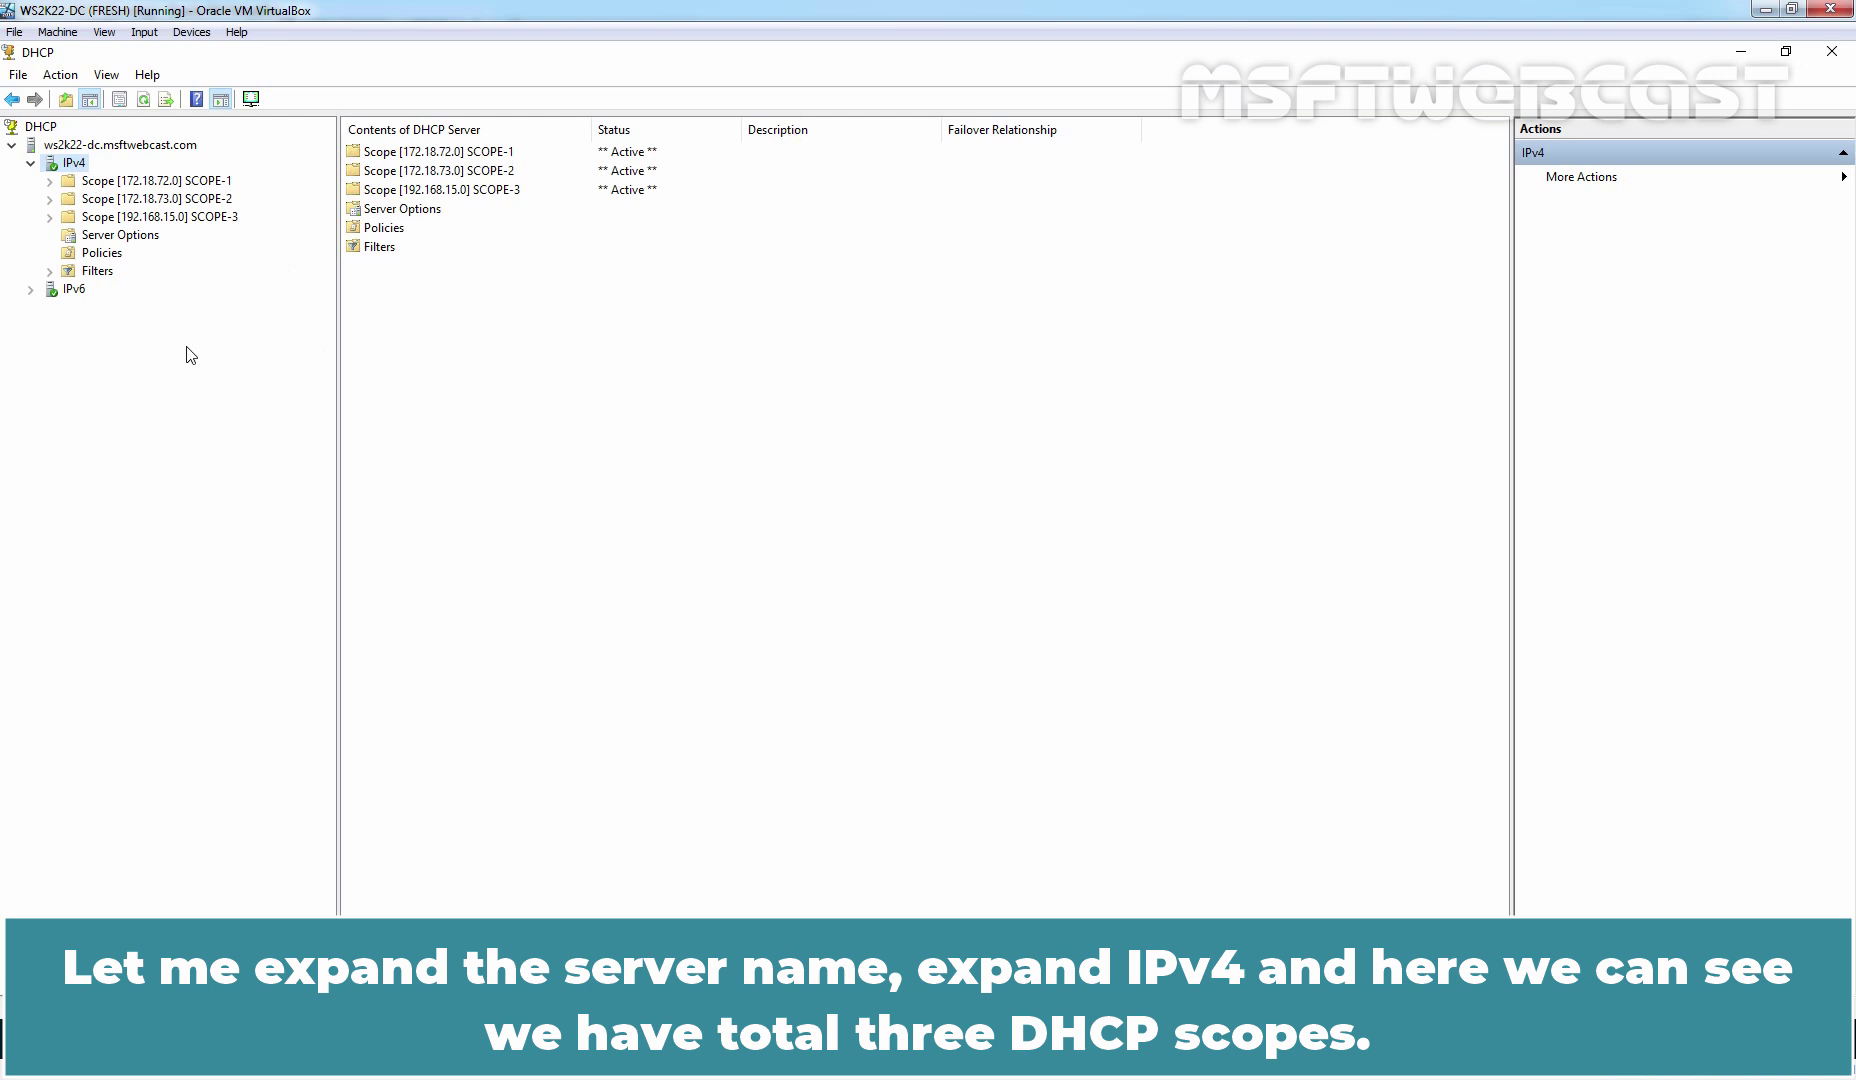
{"action": "double_click", "coordinate": [165, 182]}
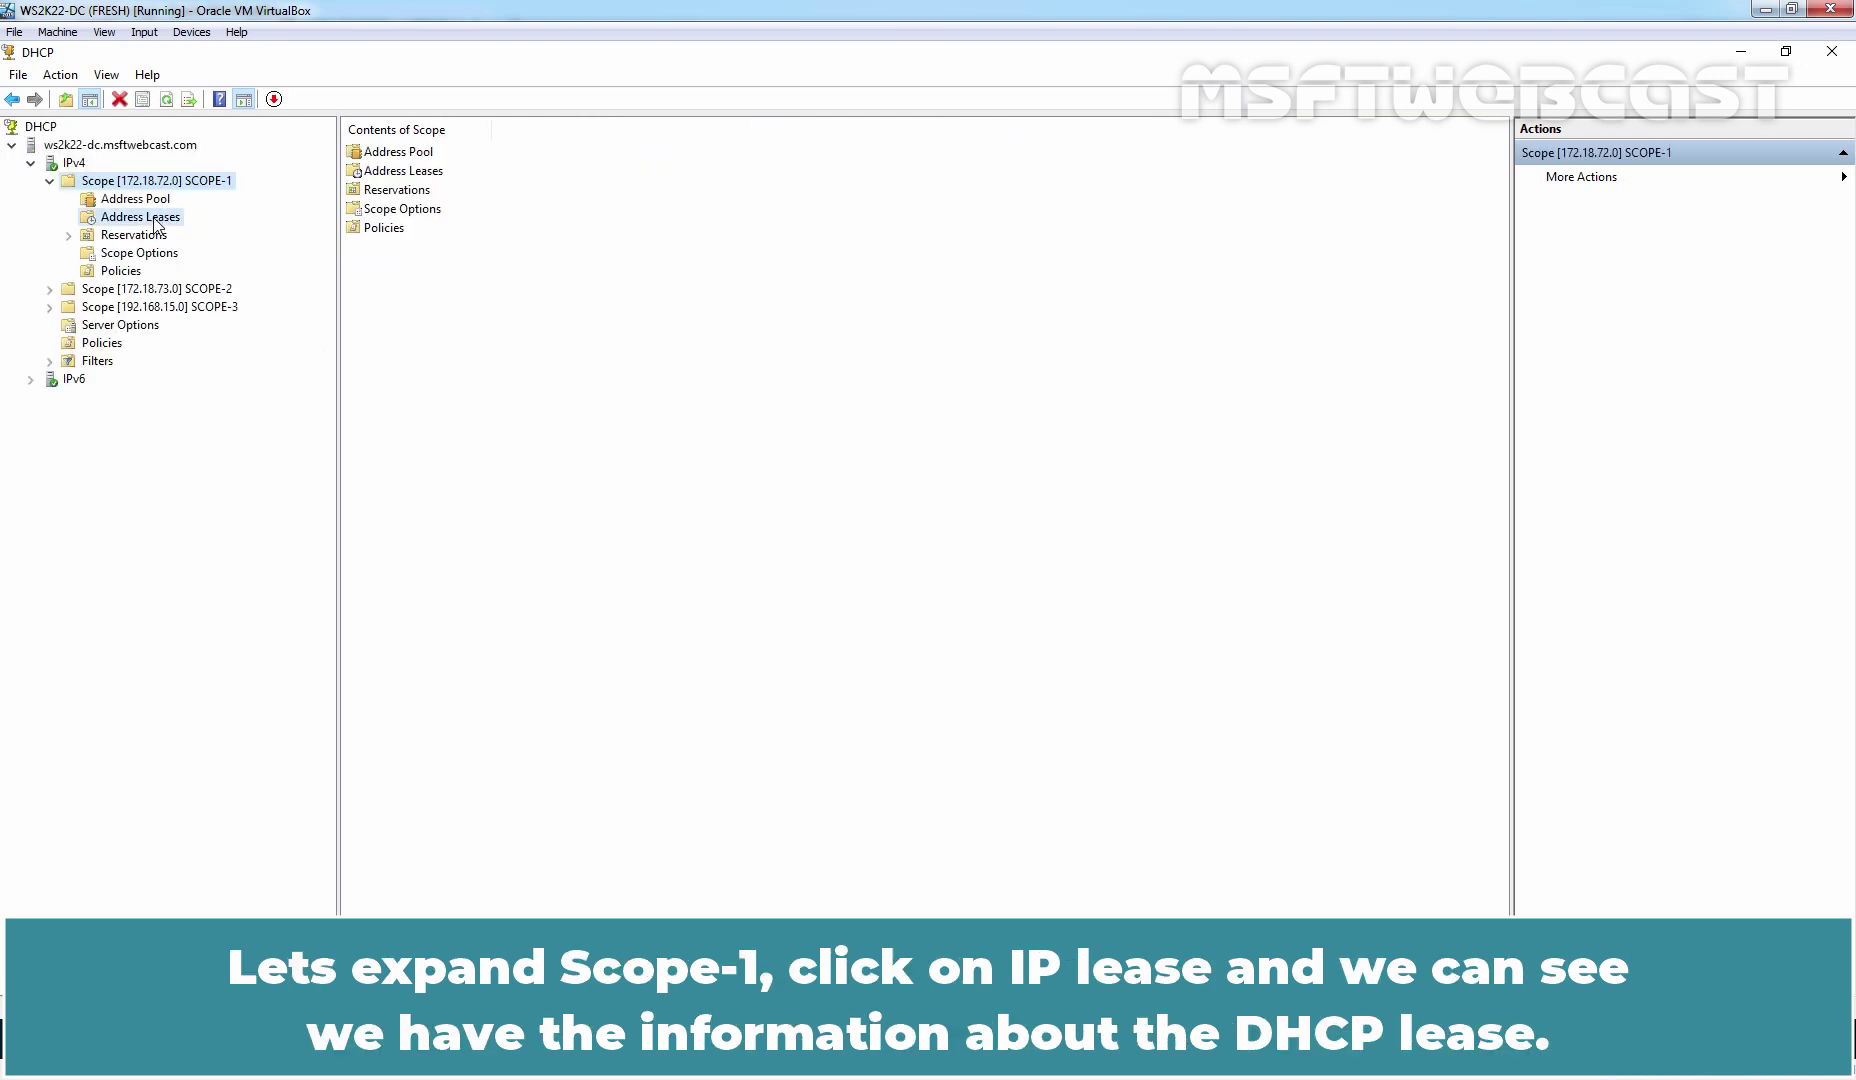
{"action": "left_click", "coordinate": [154, 218]}
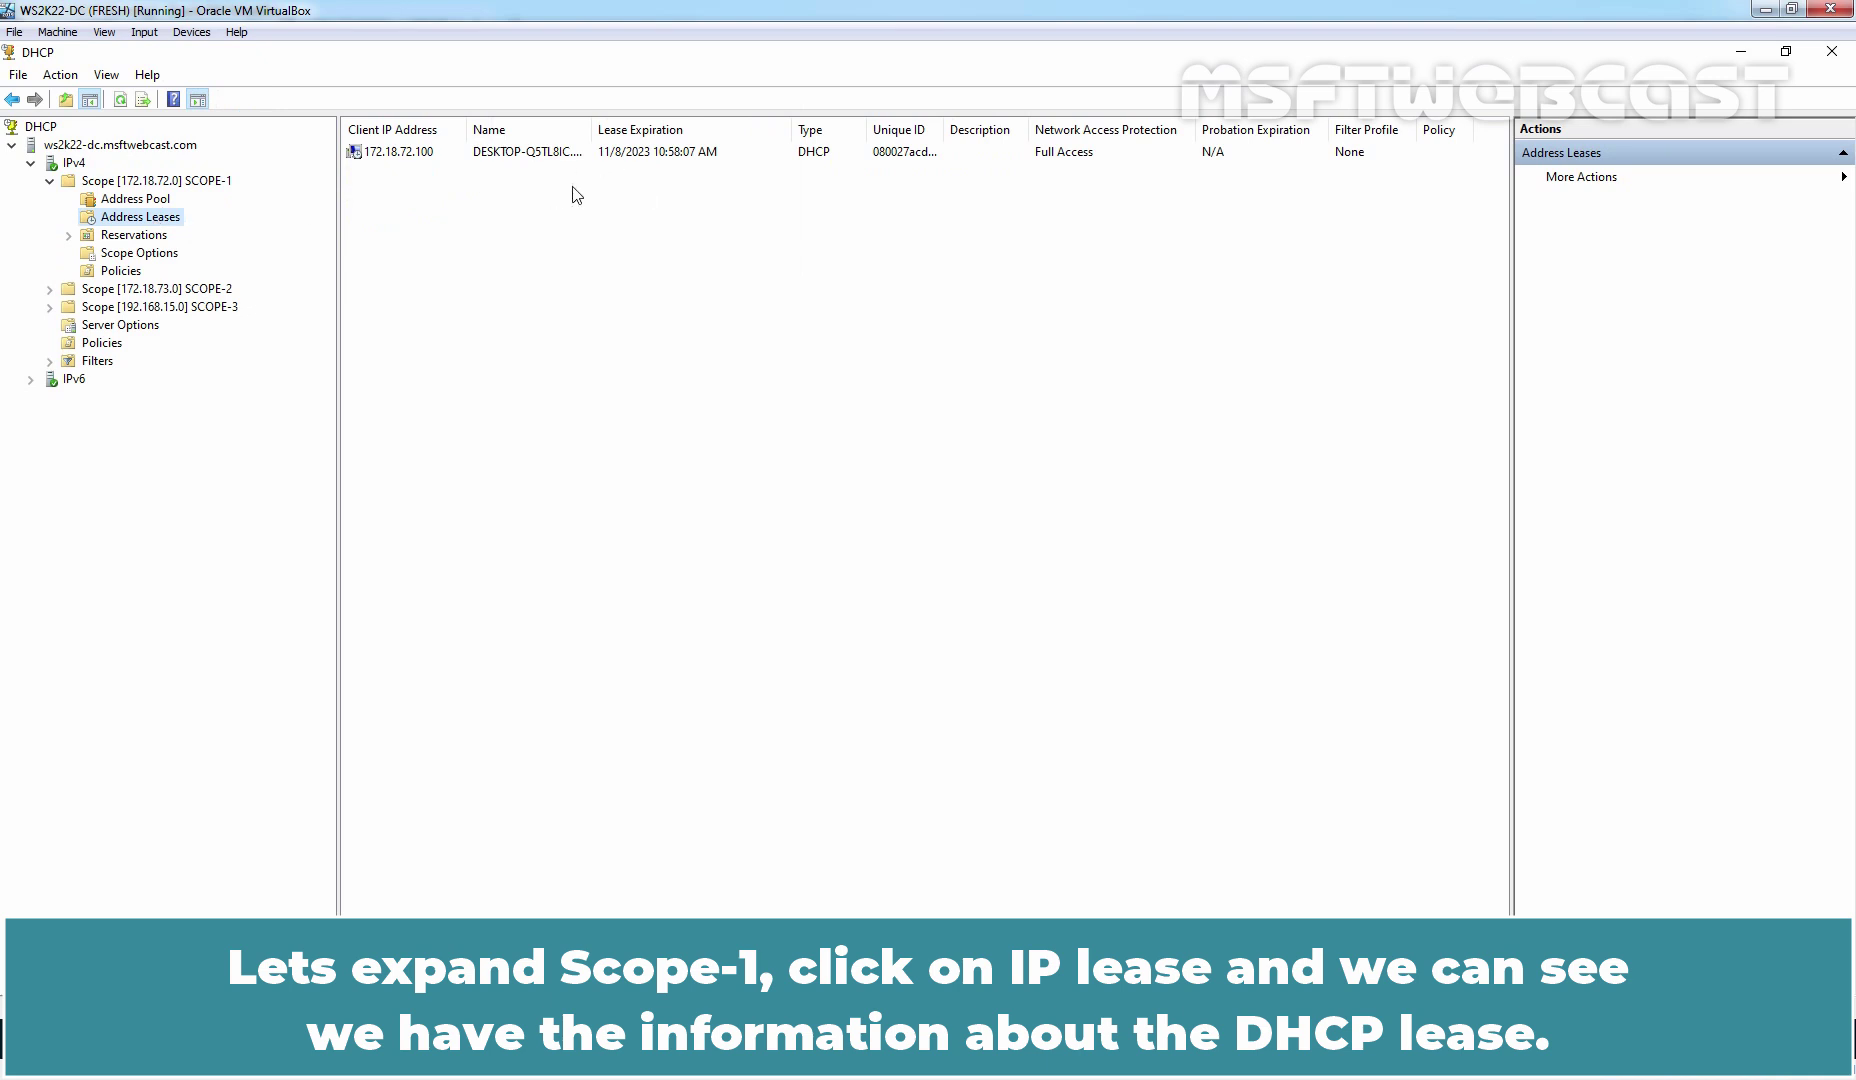
Step: Examine the imported reservations of SCOPE-3 and the Deny filter entries, widening the MAC Address column
{"action": "double_click", "coordinate": [148, 307]}
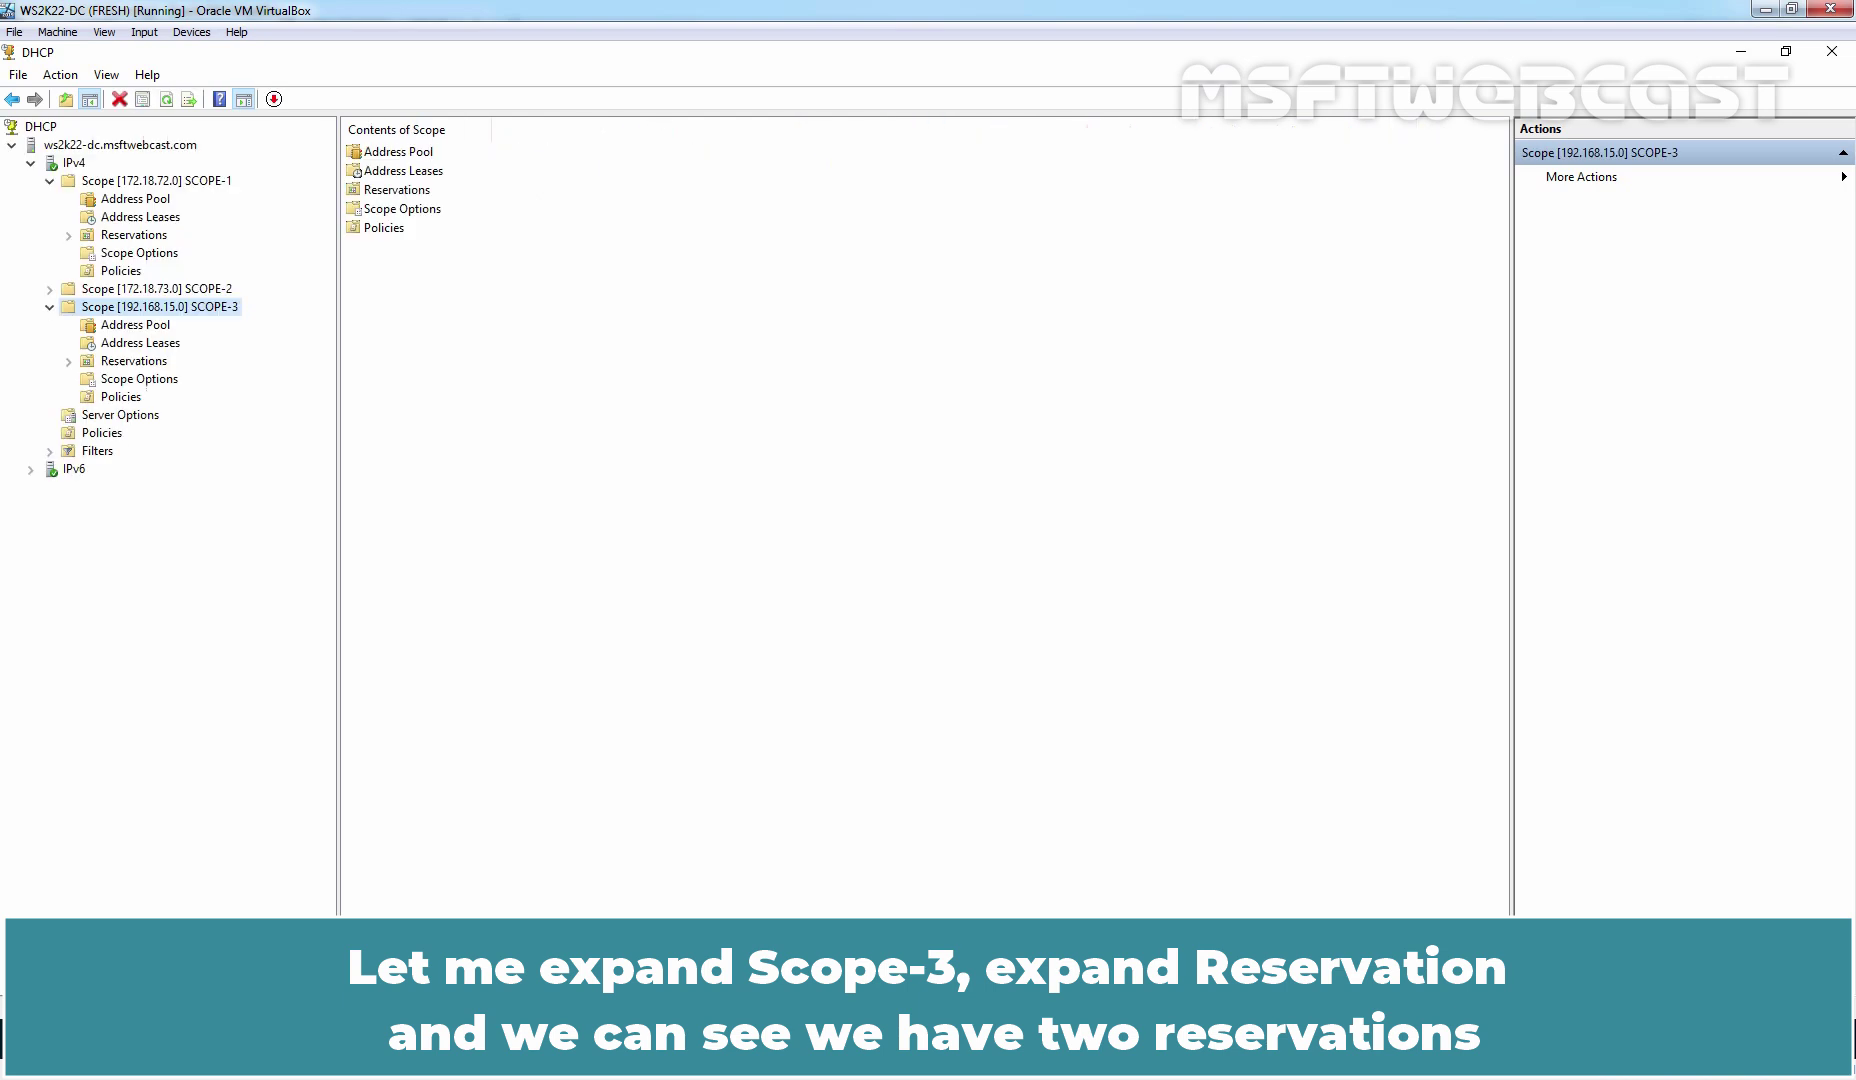
{"action": "double_click", "coordinate": [152, 363]}
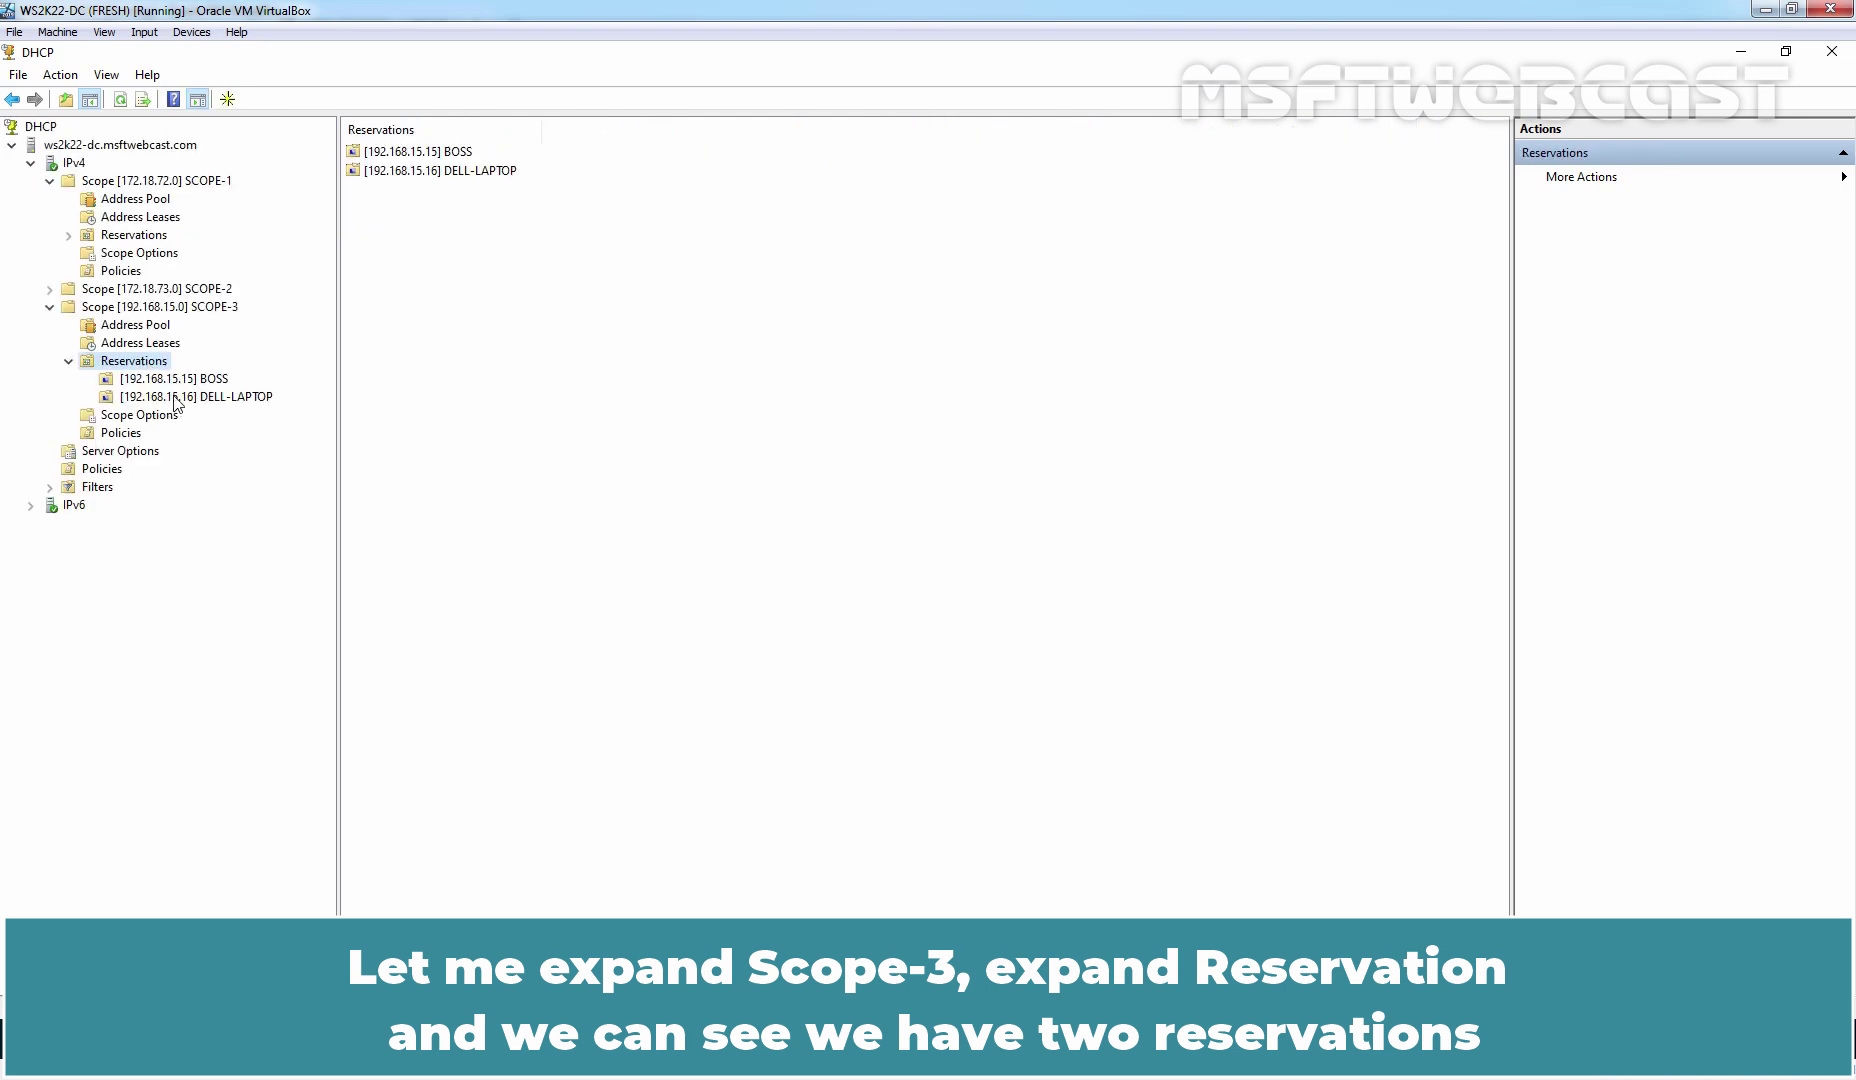
{"action": "double_click", "coordinate": [106, 488]}
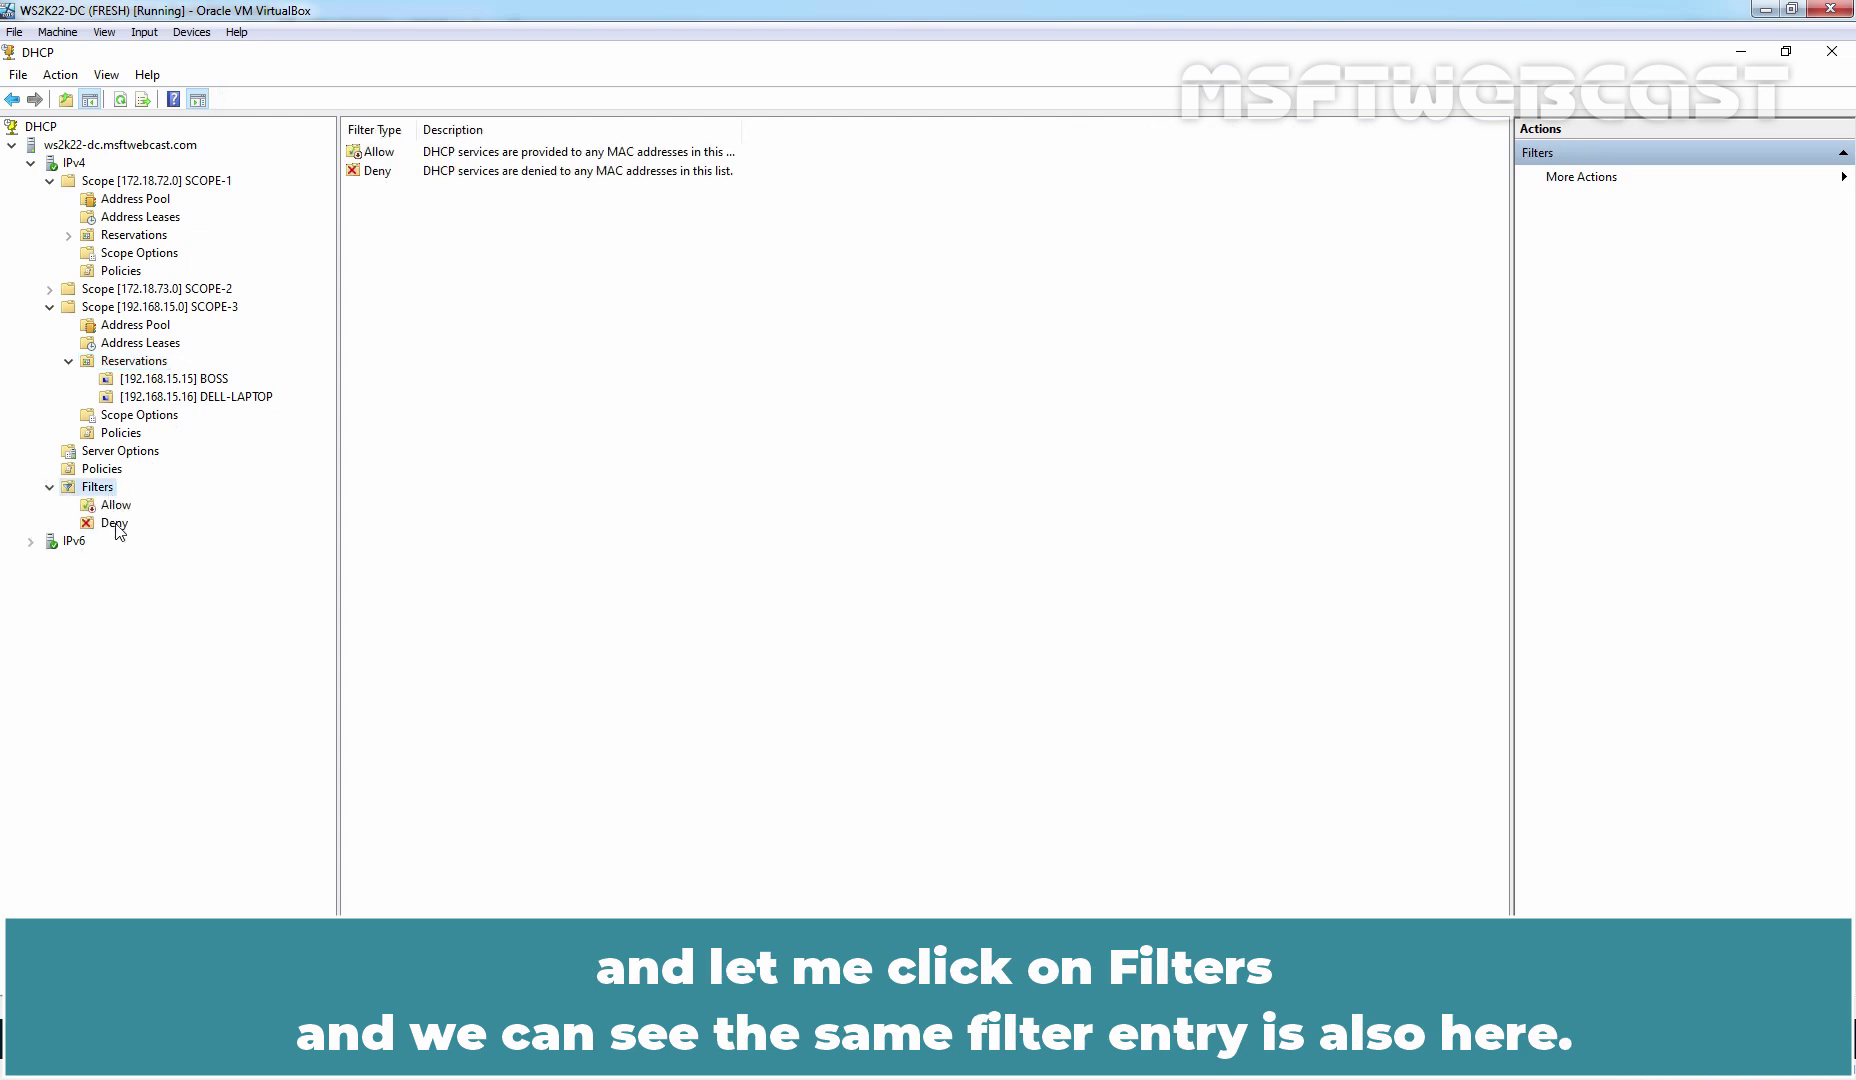
{"action": "left_click", "coordinate": [116, 525]}
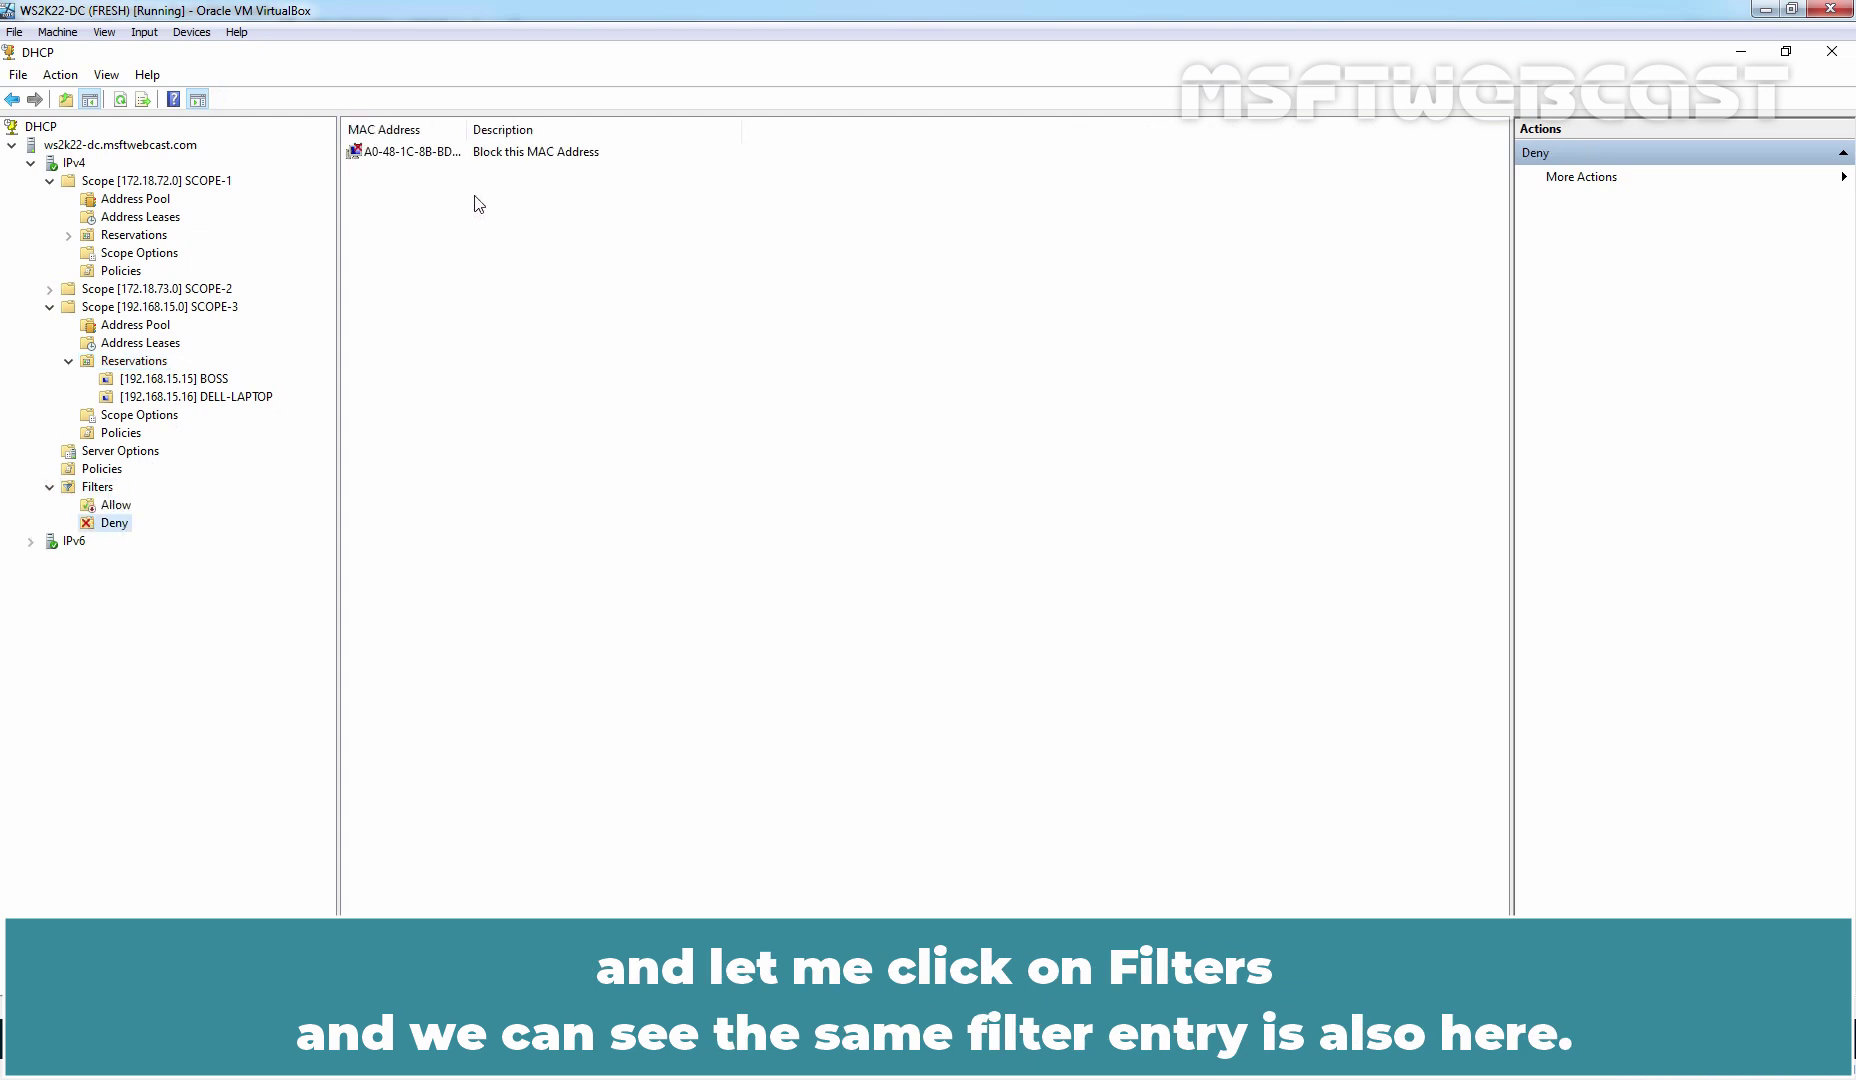
{"action": "left_click_drag", "start_coordinate": [467, 130], "coordinate": [538, 130]}
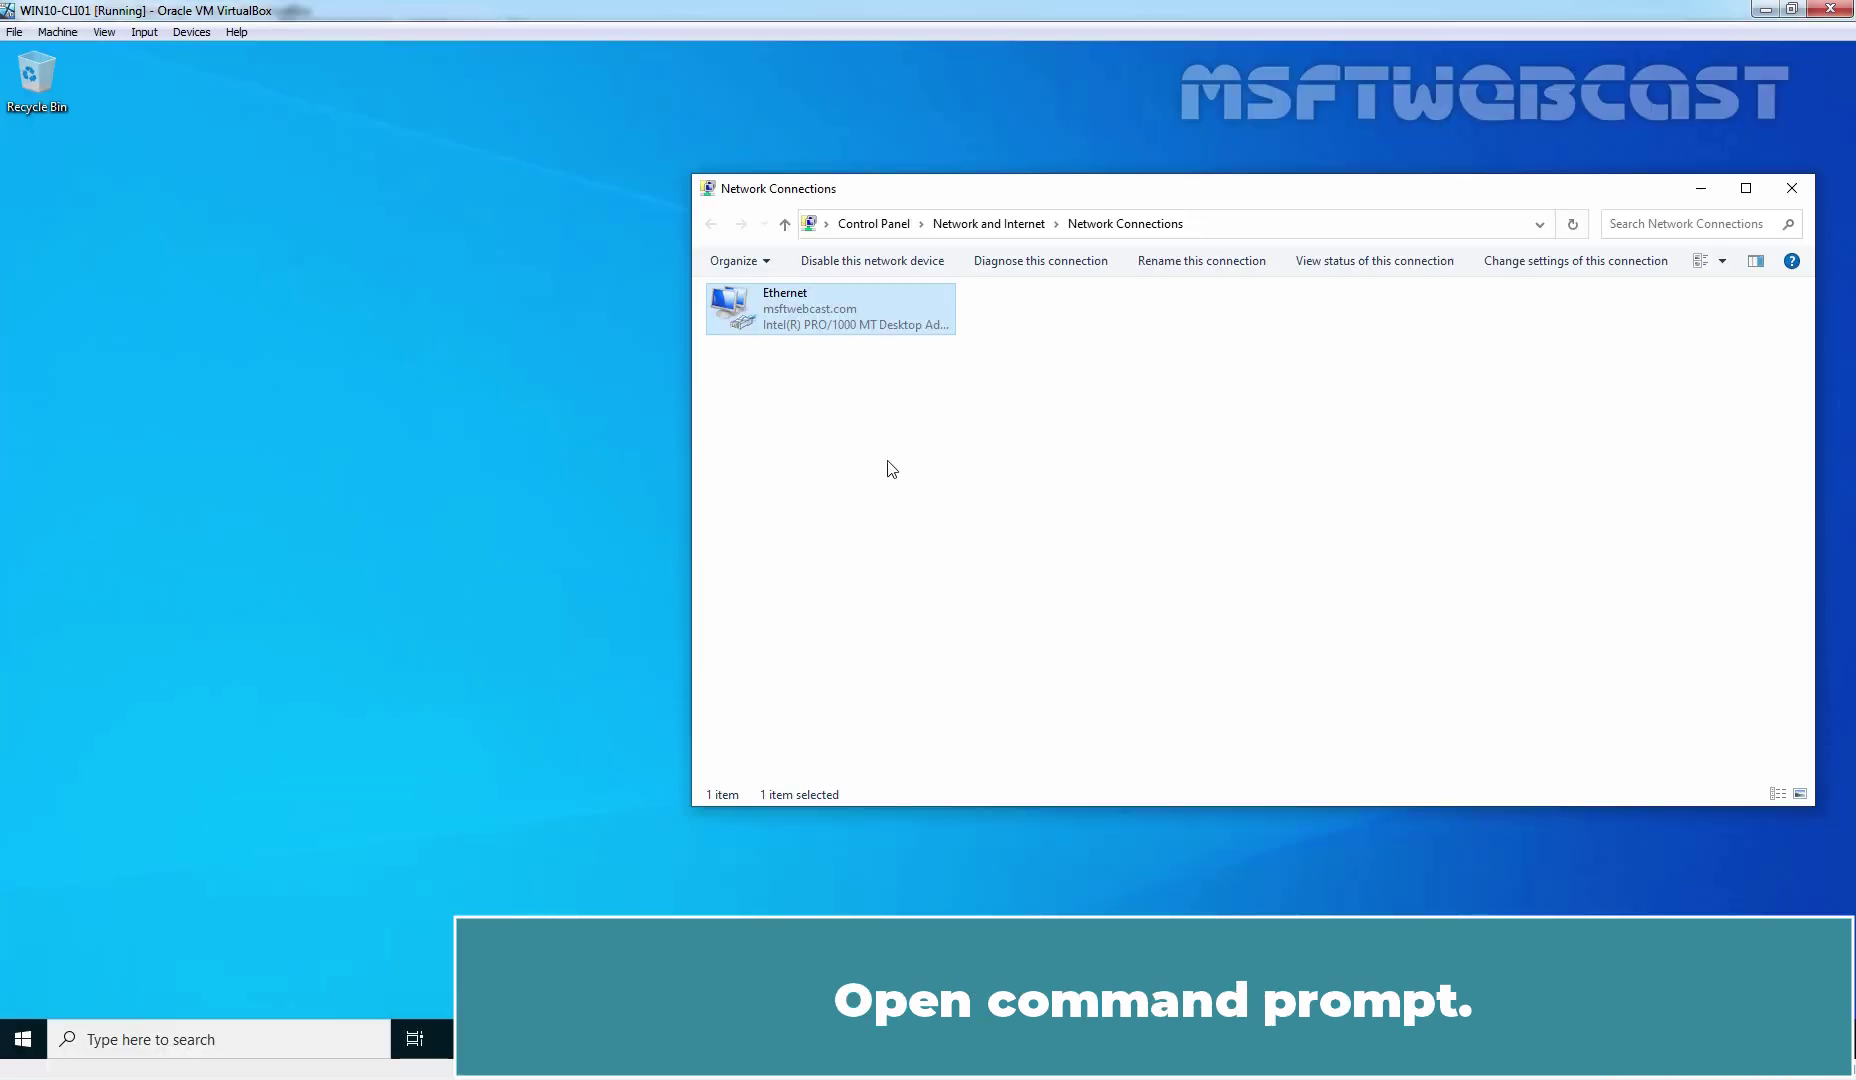
Step: Open a command prompt on the Windows 10 client and run ipconfig /all to check the current IP lease
{"action": "key", "text": "super+r"}
{"action": "type", "text": "cmd"}
{"action": "key", "text": "Return"}
{"action": "type", "text": "i"}
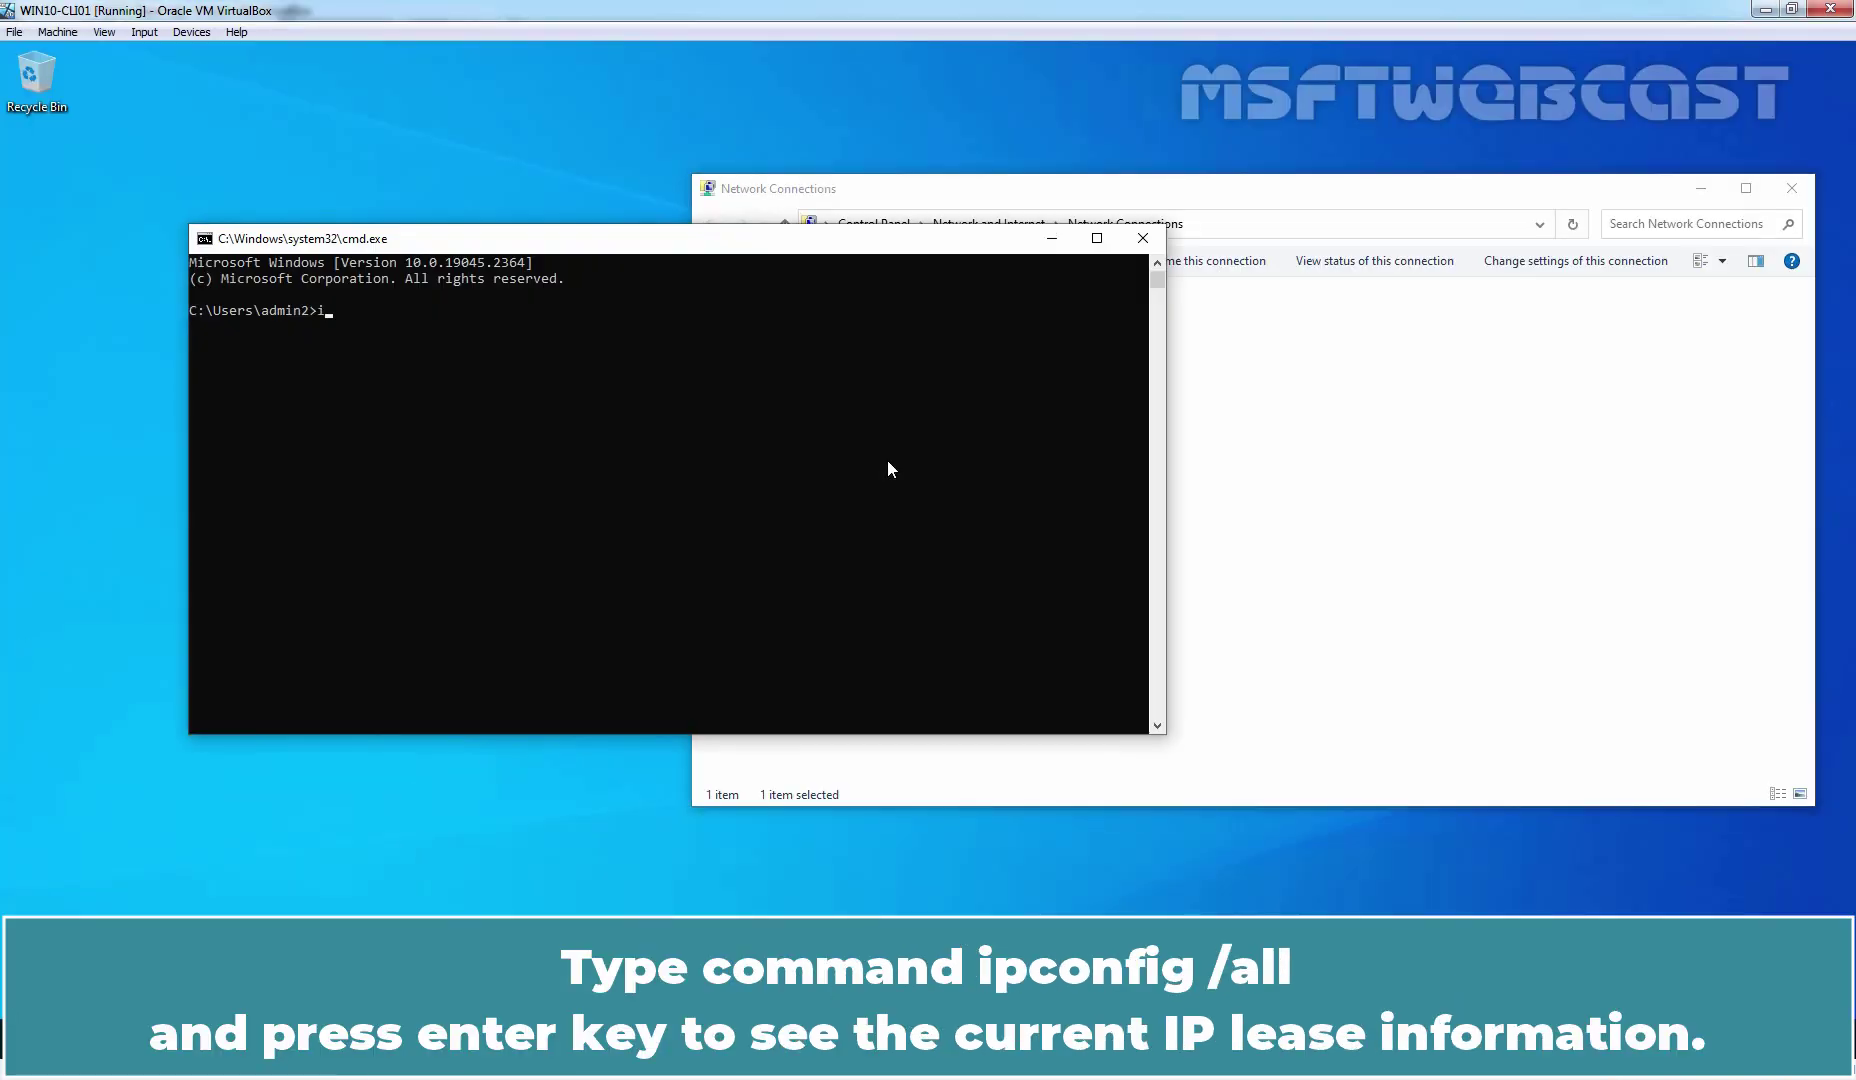
{"action": "type", "text": "pconfig /all"}
{"action": "key", "text": "Return"}
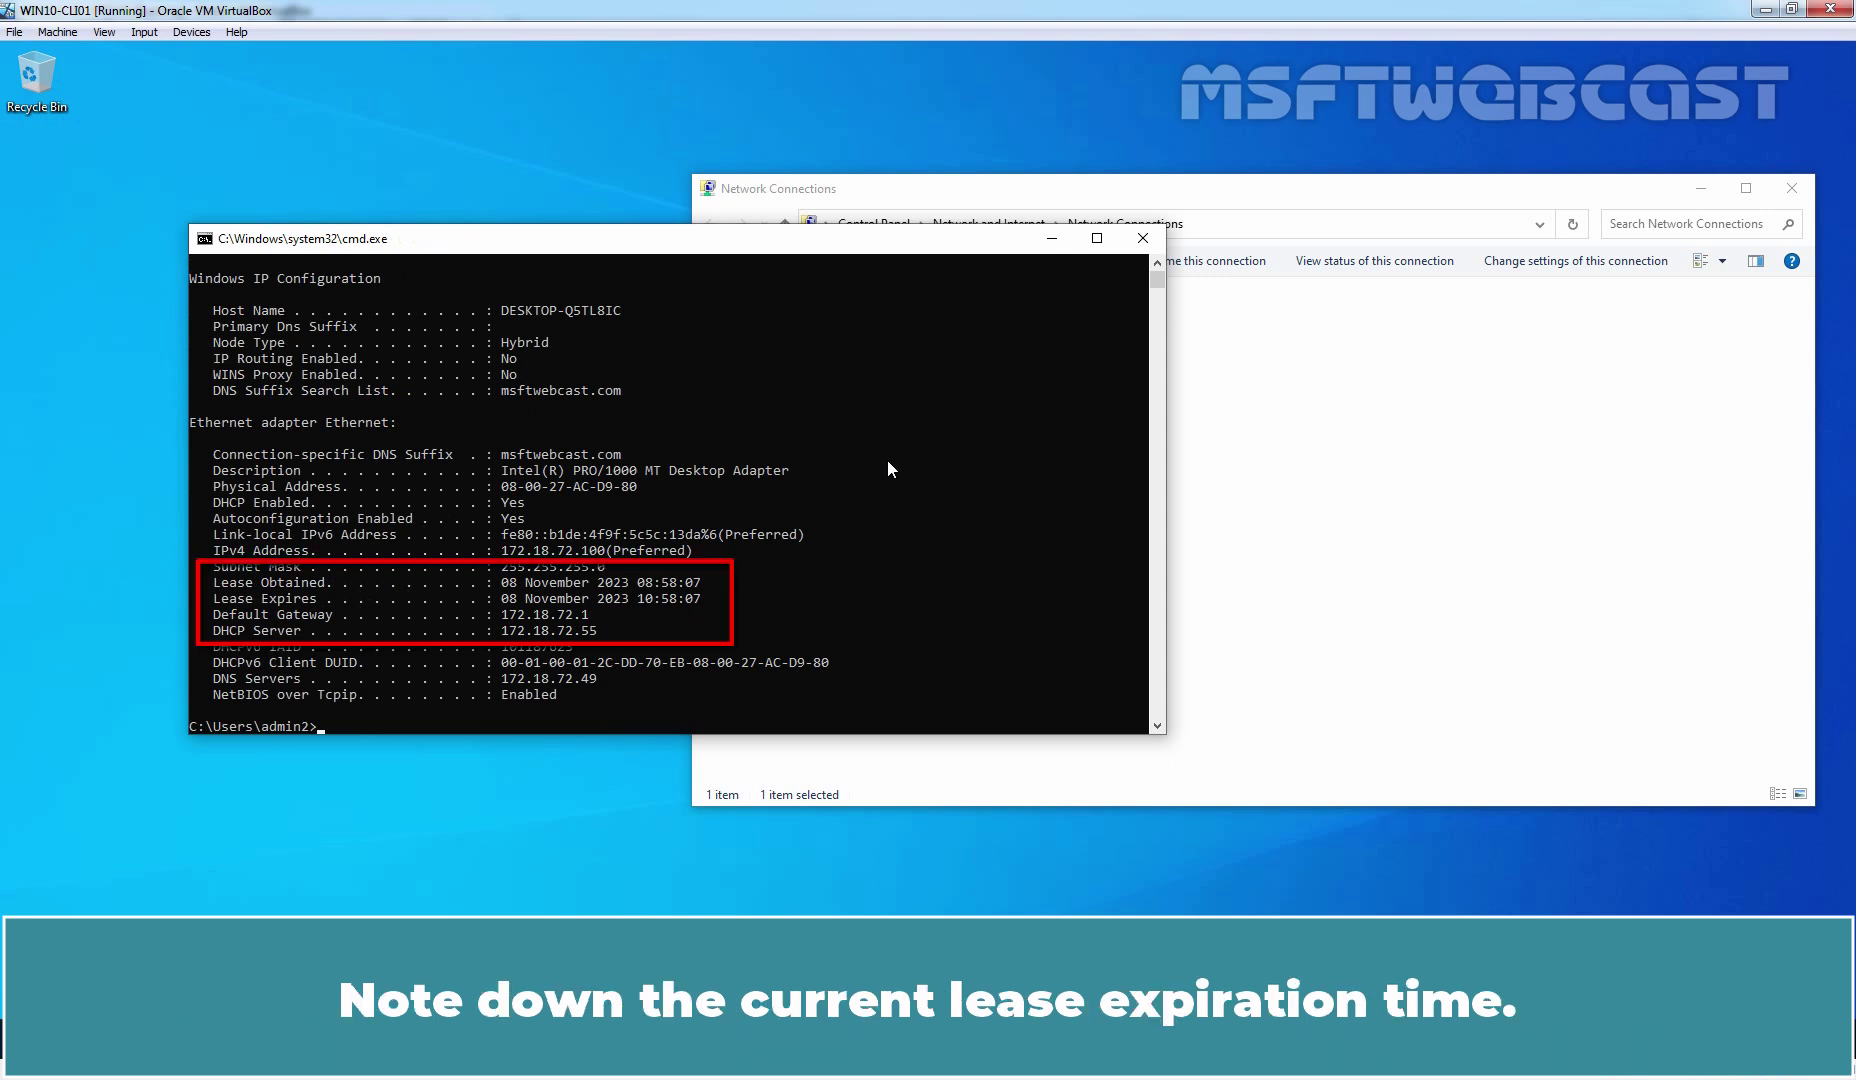
Step: Renew the Windows 10 client's IP lease by running ipconfig /renew
{"action": "key", "text": "Up"}
{"action": "key", "text": "BackSpace"}
{"action": "key", "text": "BackSpace"}
{"action": "key", "text": "BackSpace"}
{"action": "type", "text": "renew"}
{"action": "key", "text": "Return"}
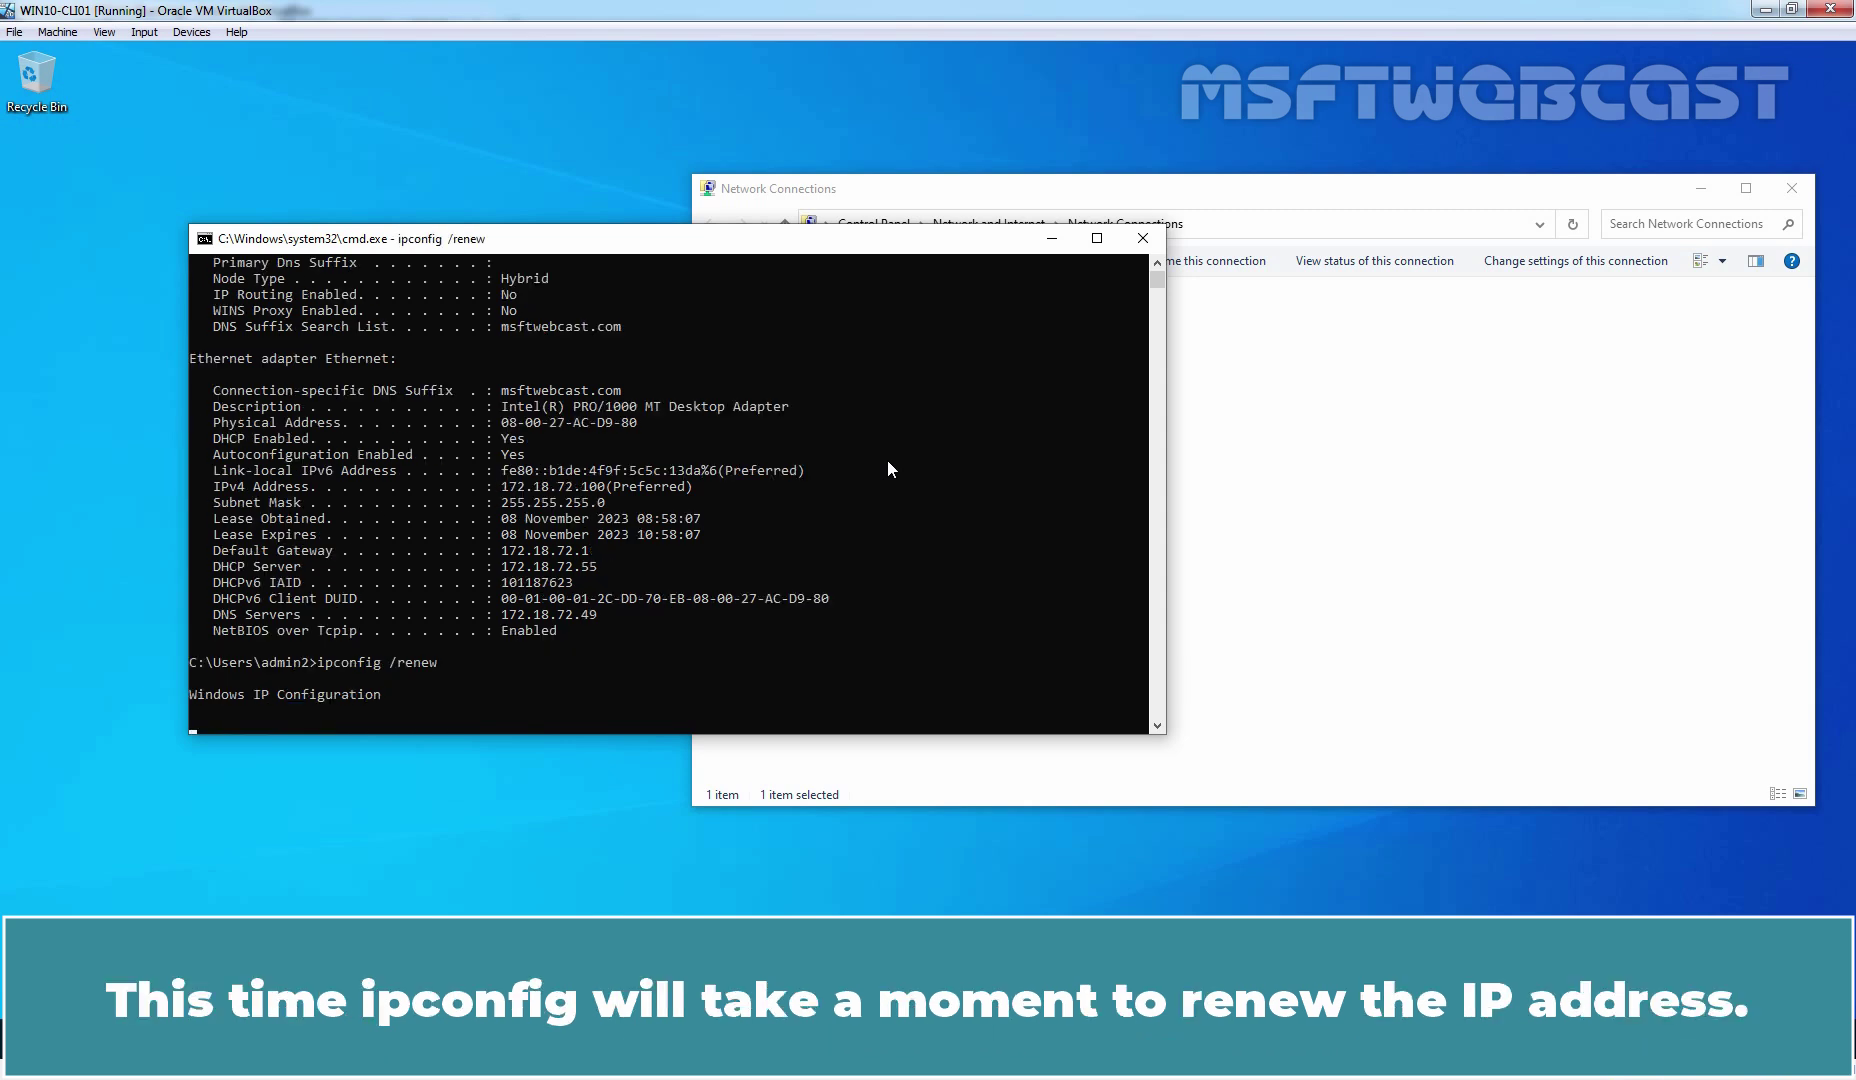
Step: Run ipconfig /all again and compare the DHCP server and lease expiry with the values before the renewal
{"action": "type", "text": "ipconfig /all"}
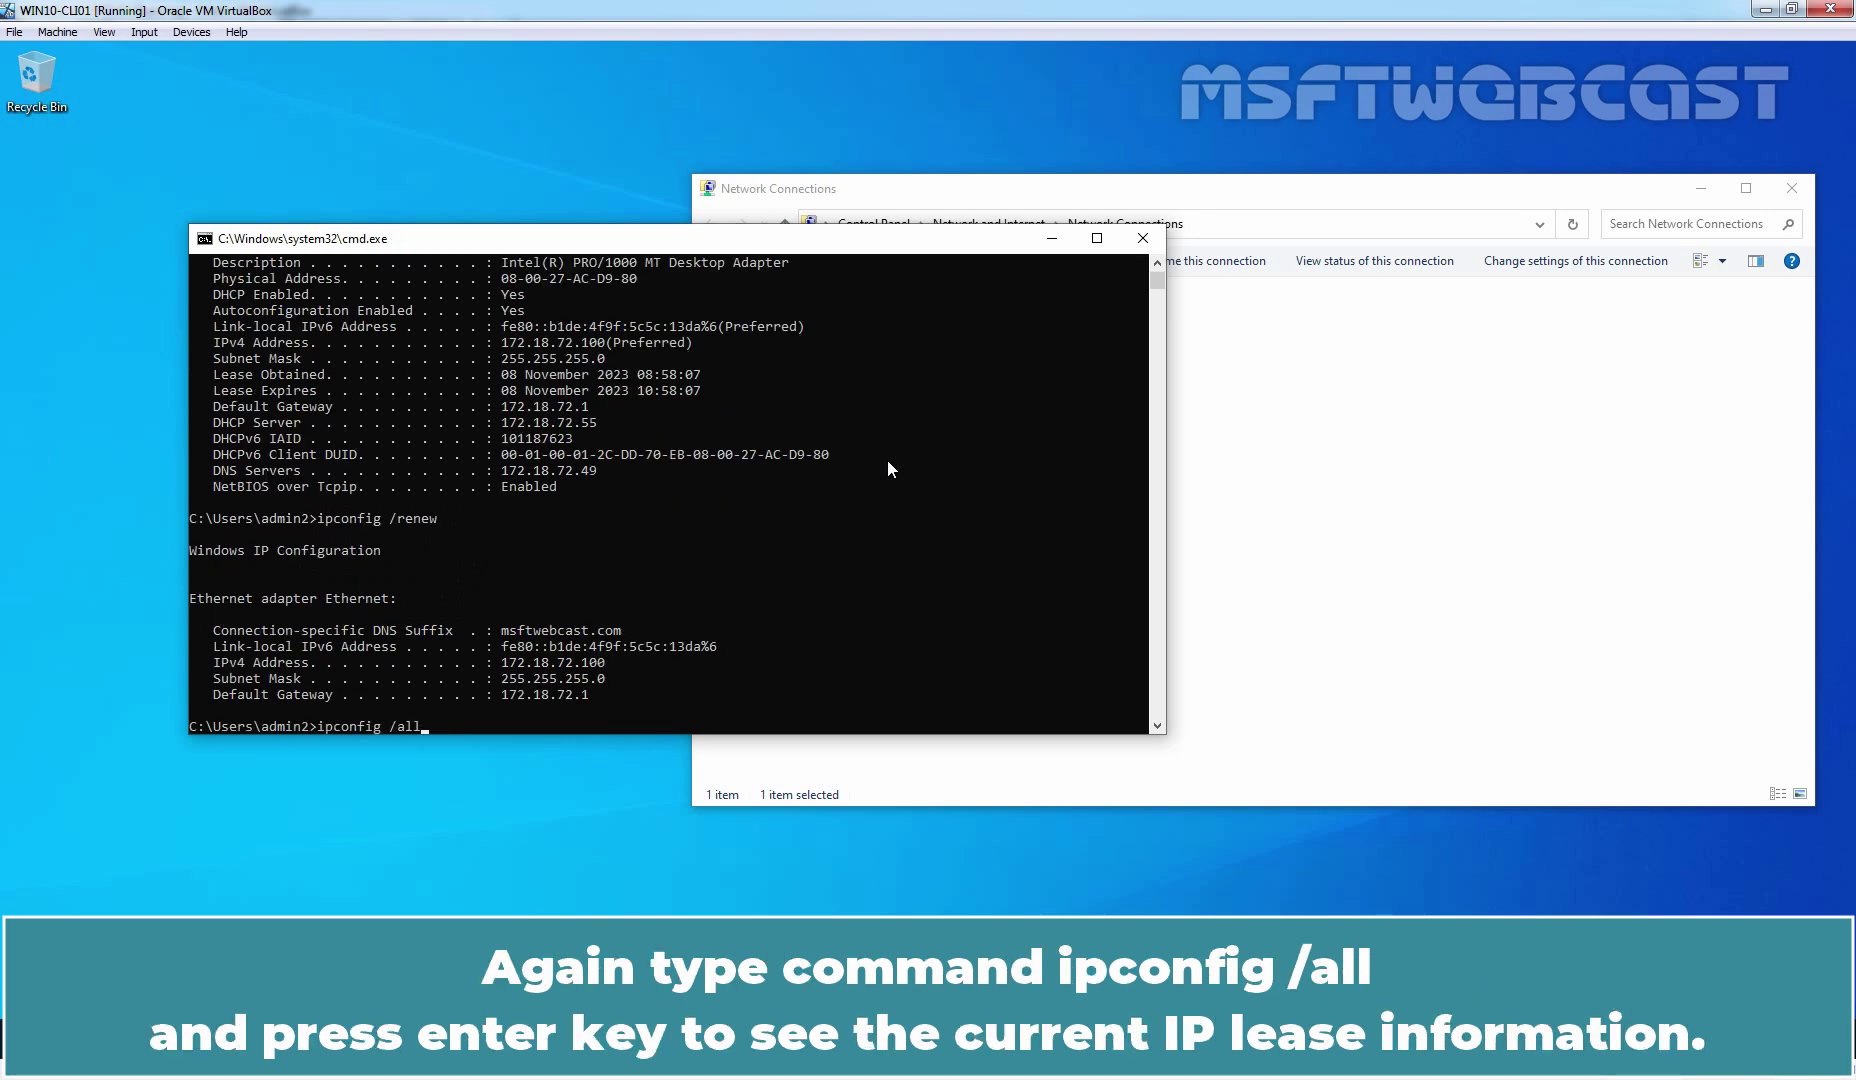
{"action": "key", "text": "Return"}
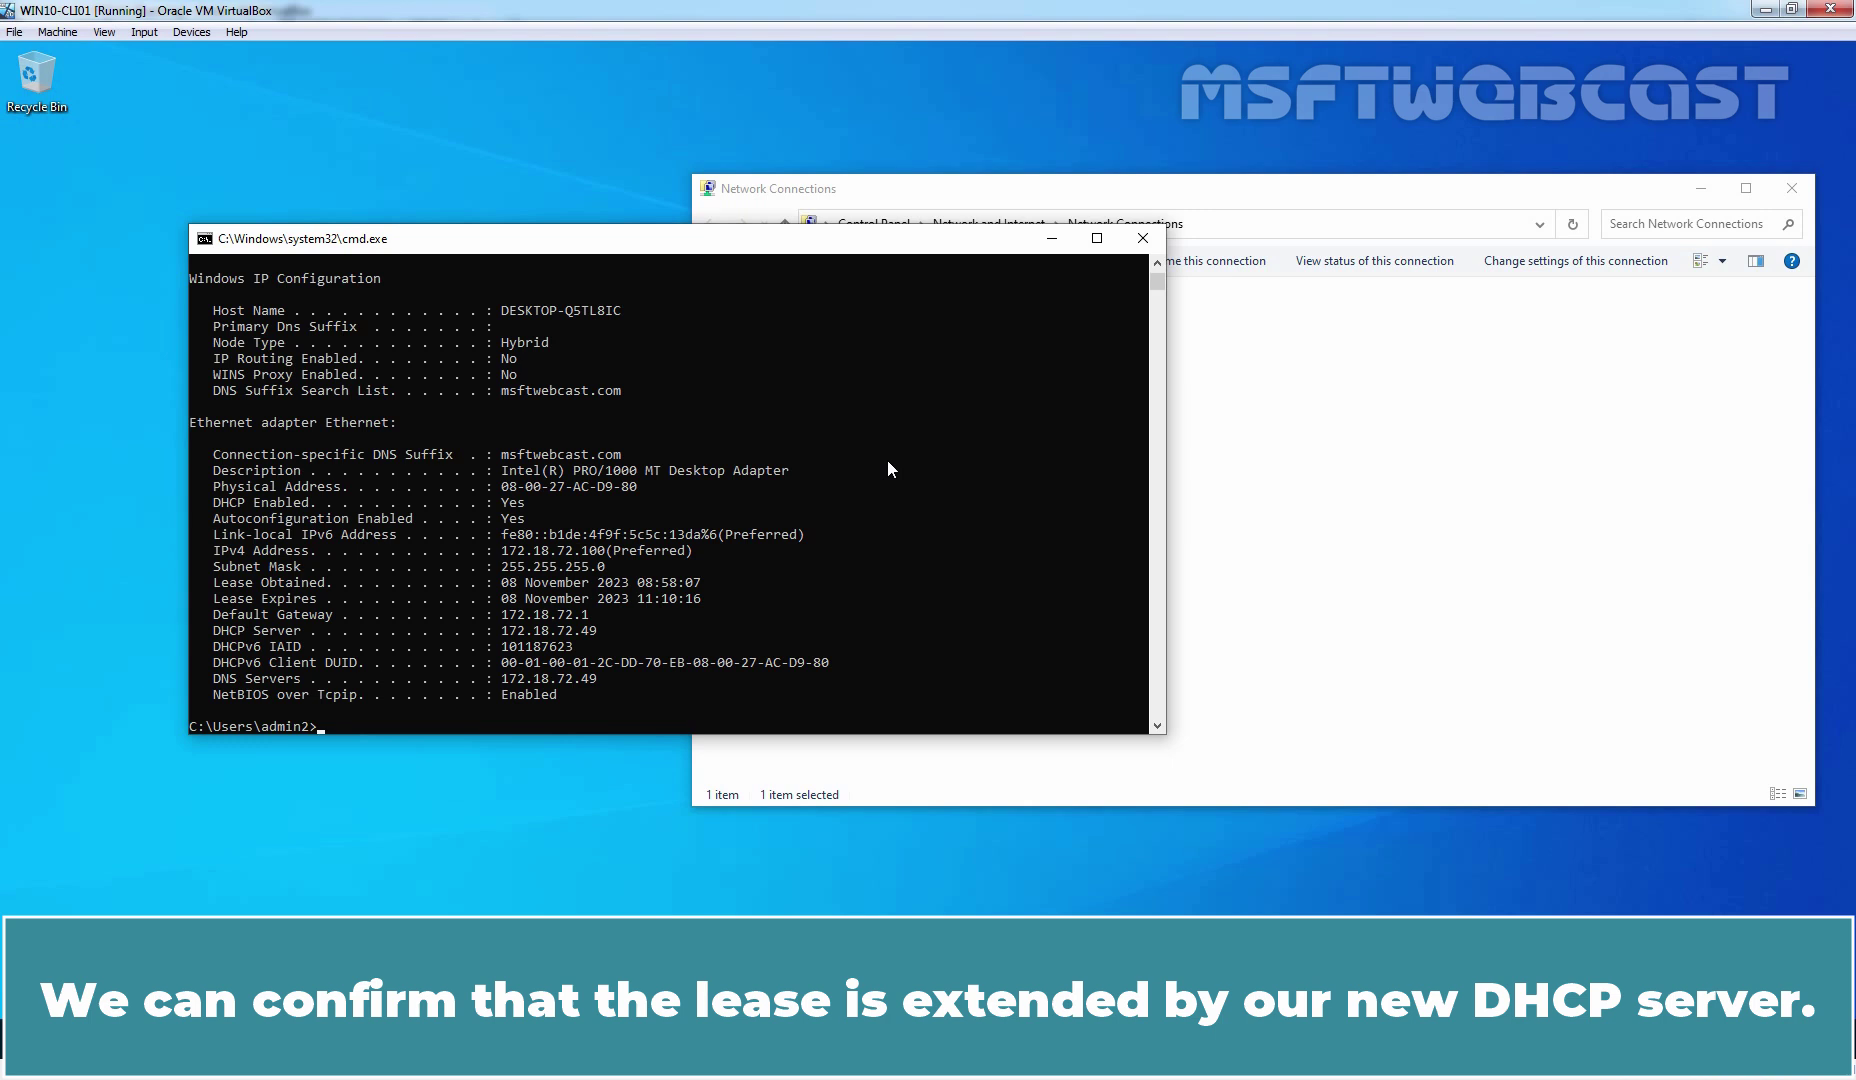
{"action": "scroll", "coordinate": [885, 451], "scroll_direction": "up", "scroll_amount": 8}
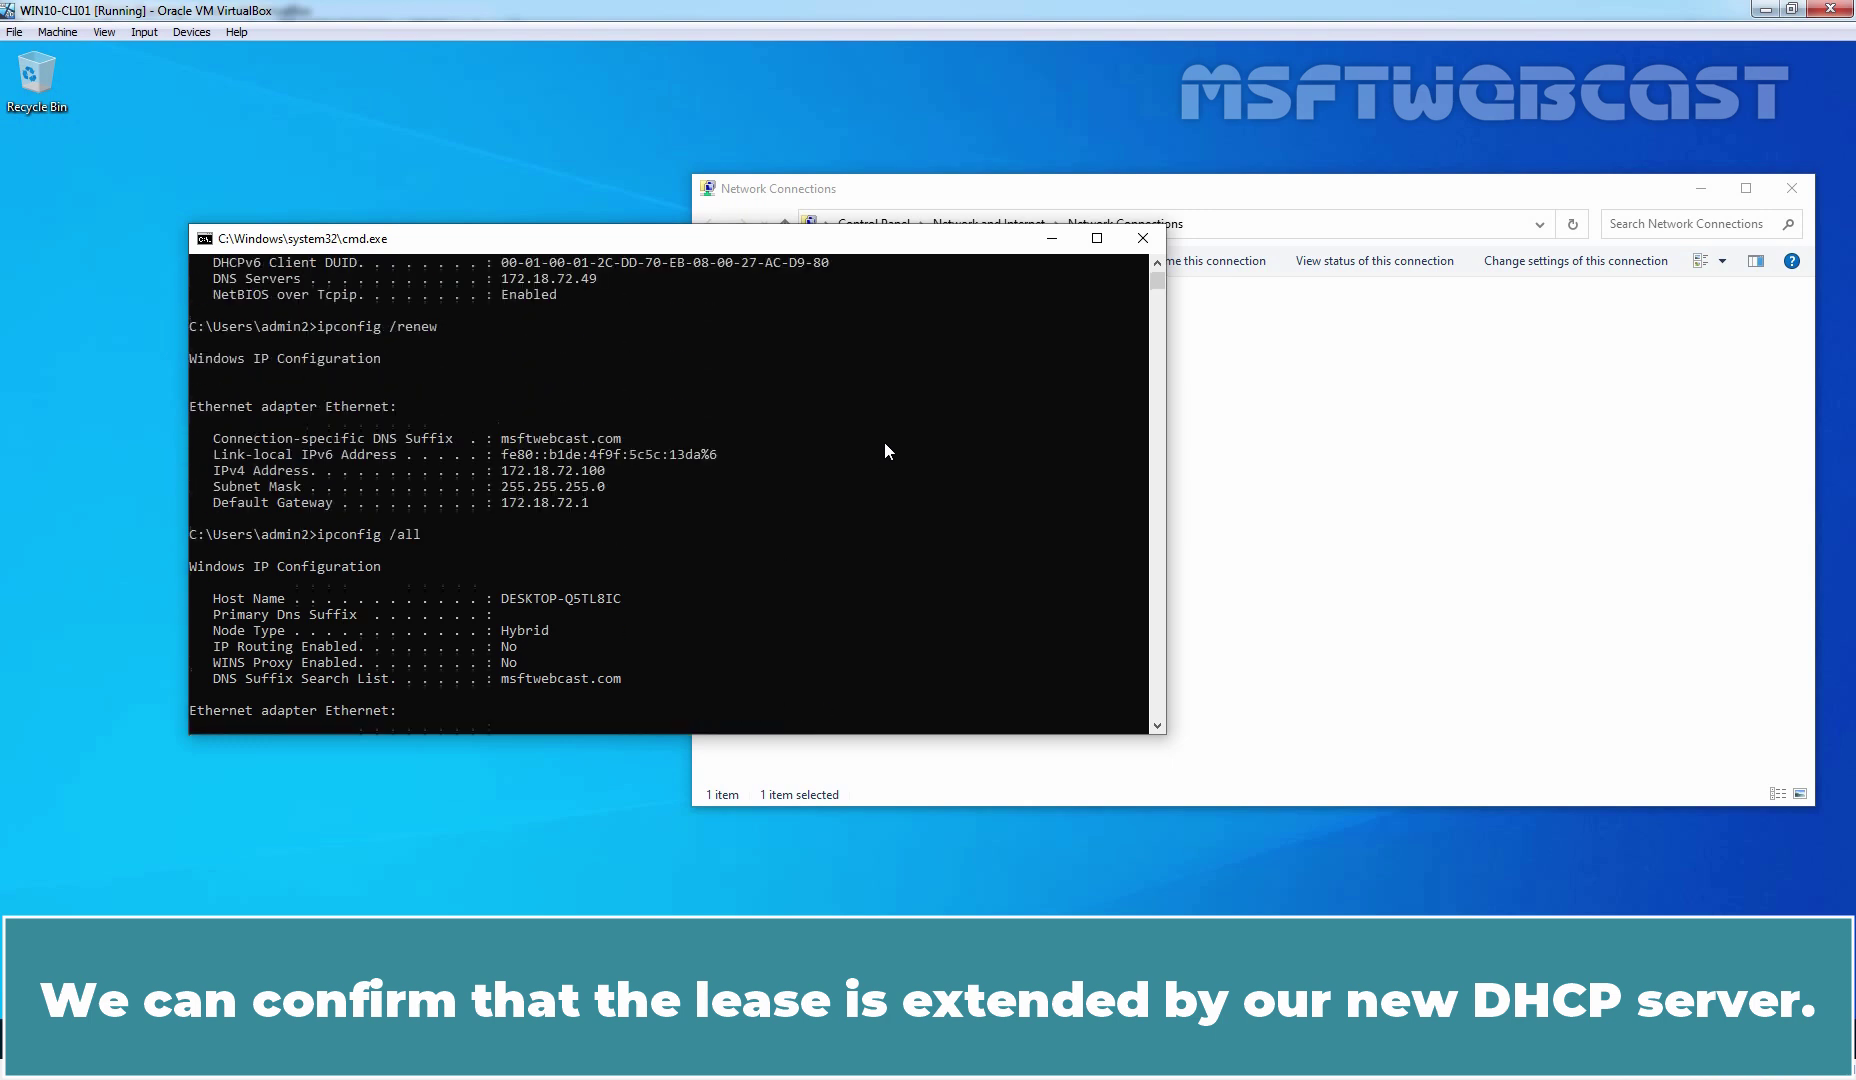
{"action": "scroll", "coordinate": [885, 451], "scroll_direction": "up", "scroll_amount": 2}
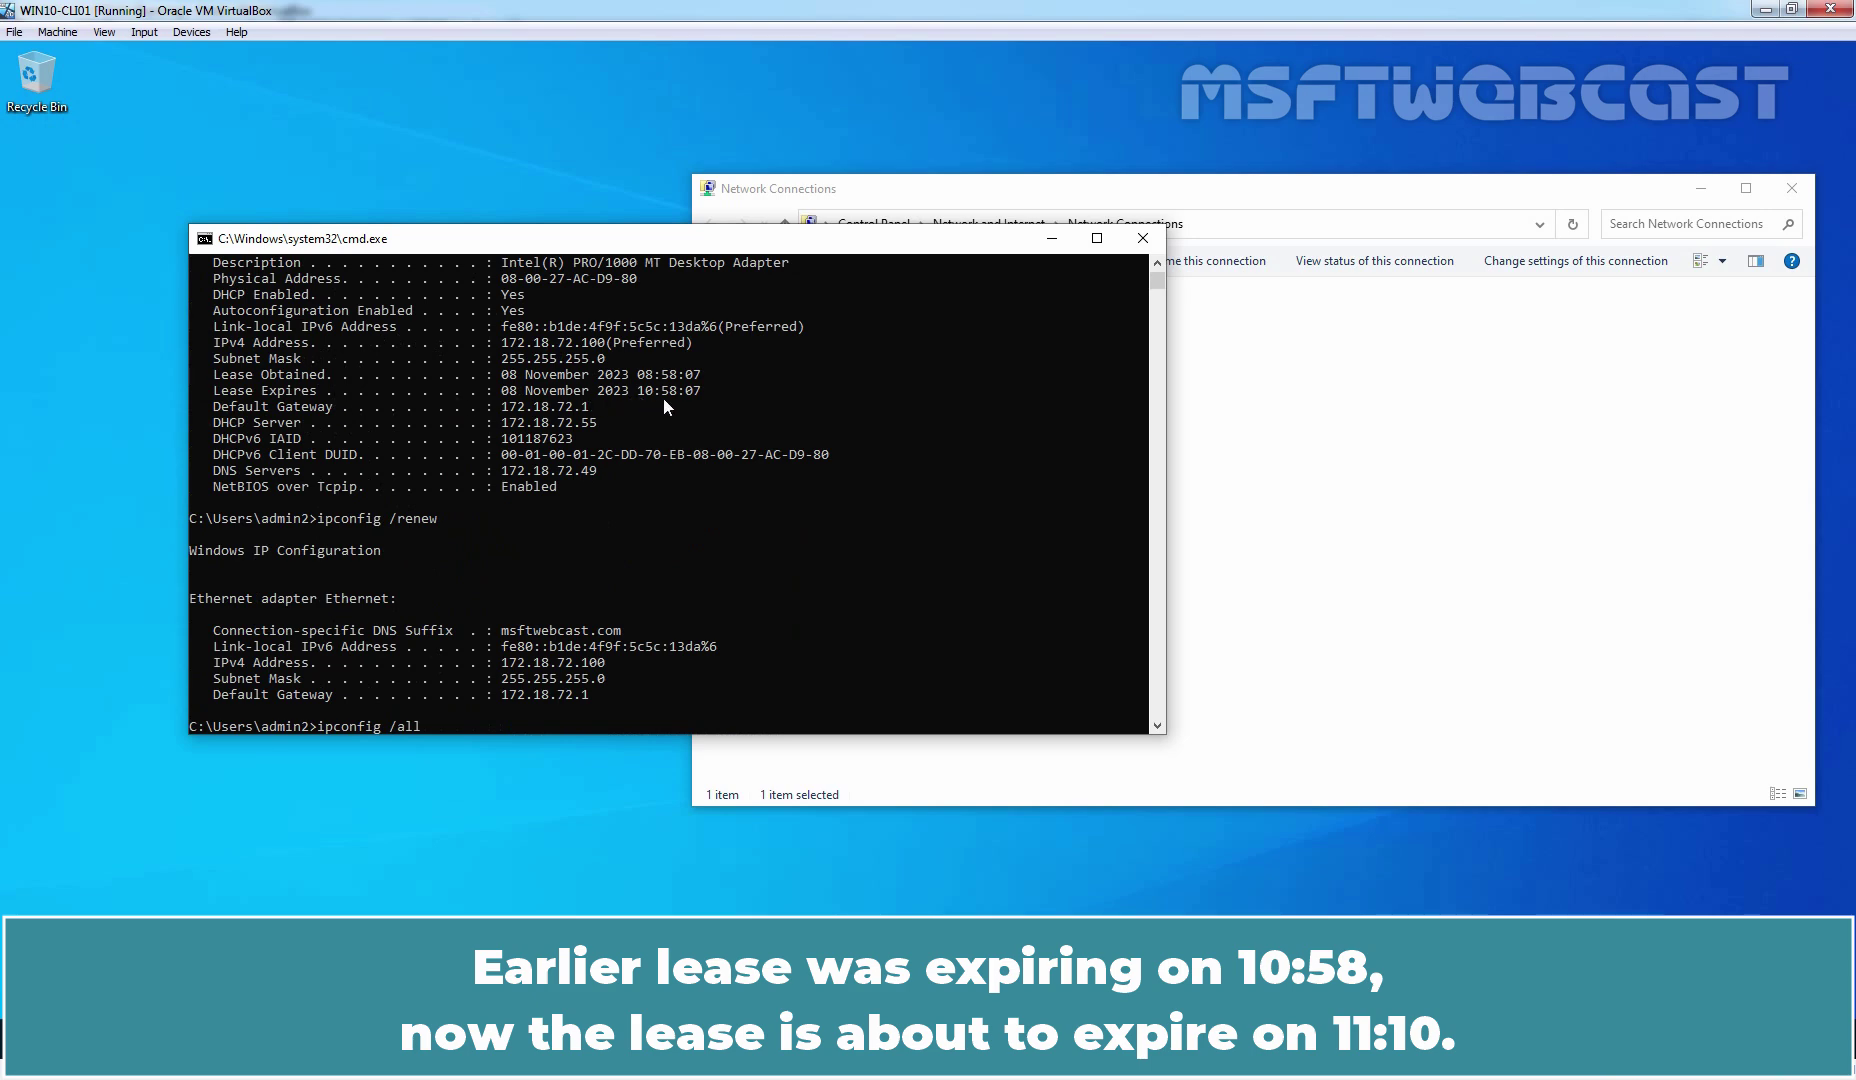
{"action": "key", "text": "Return"}
{"action": "scroll", "coordinate": [660, 500], "scroll_direction": "down", "scroll_amount": 2}
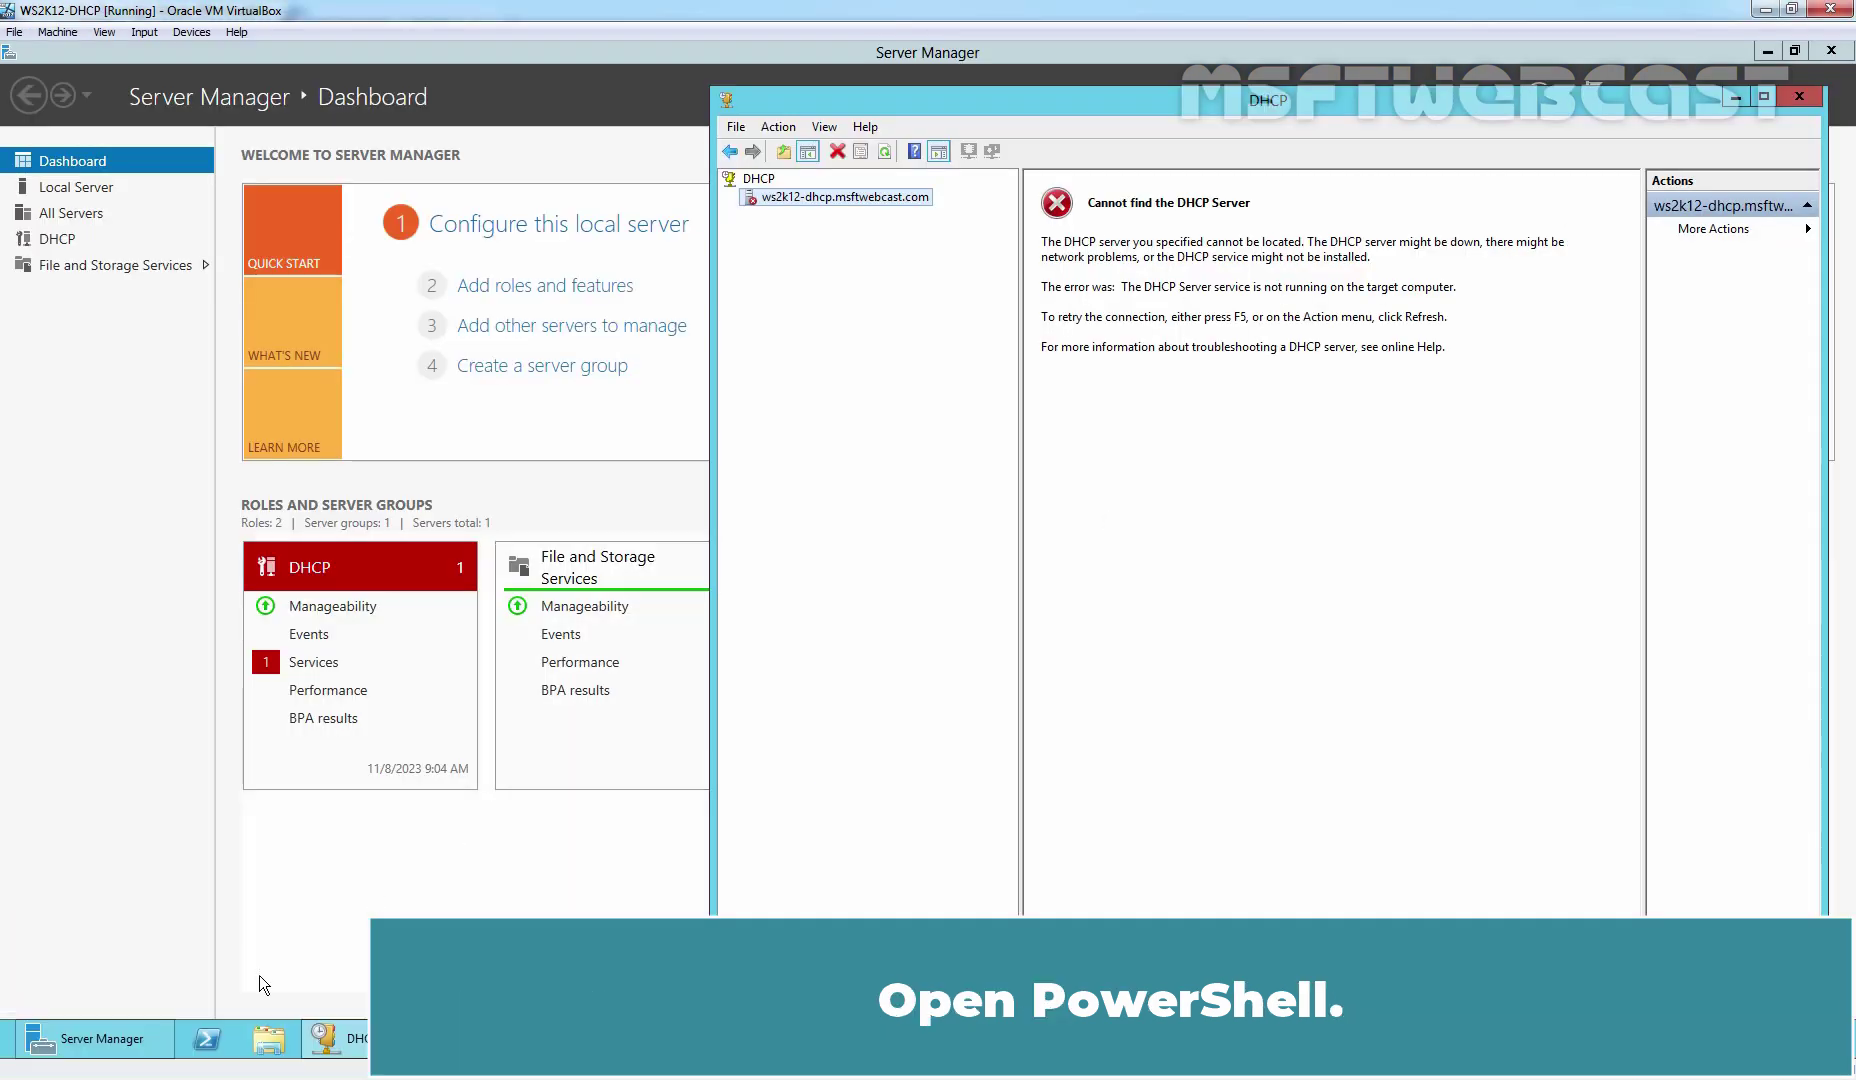
Step: Deauthorize the old DHCP server from PowerShell with Remove-DhcpServerInDC -DnsName ws2k12-dhcp.msftwebcast.com
{"action": "left_click", "coordinate": [203, 1050]}
{"action": "type", "text": "remove-dh"}
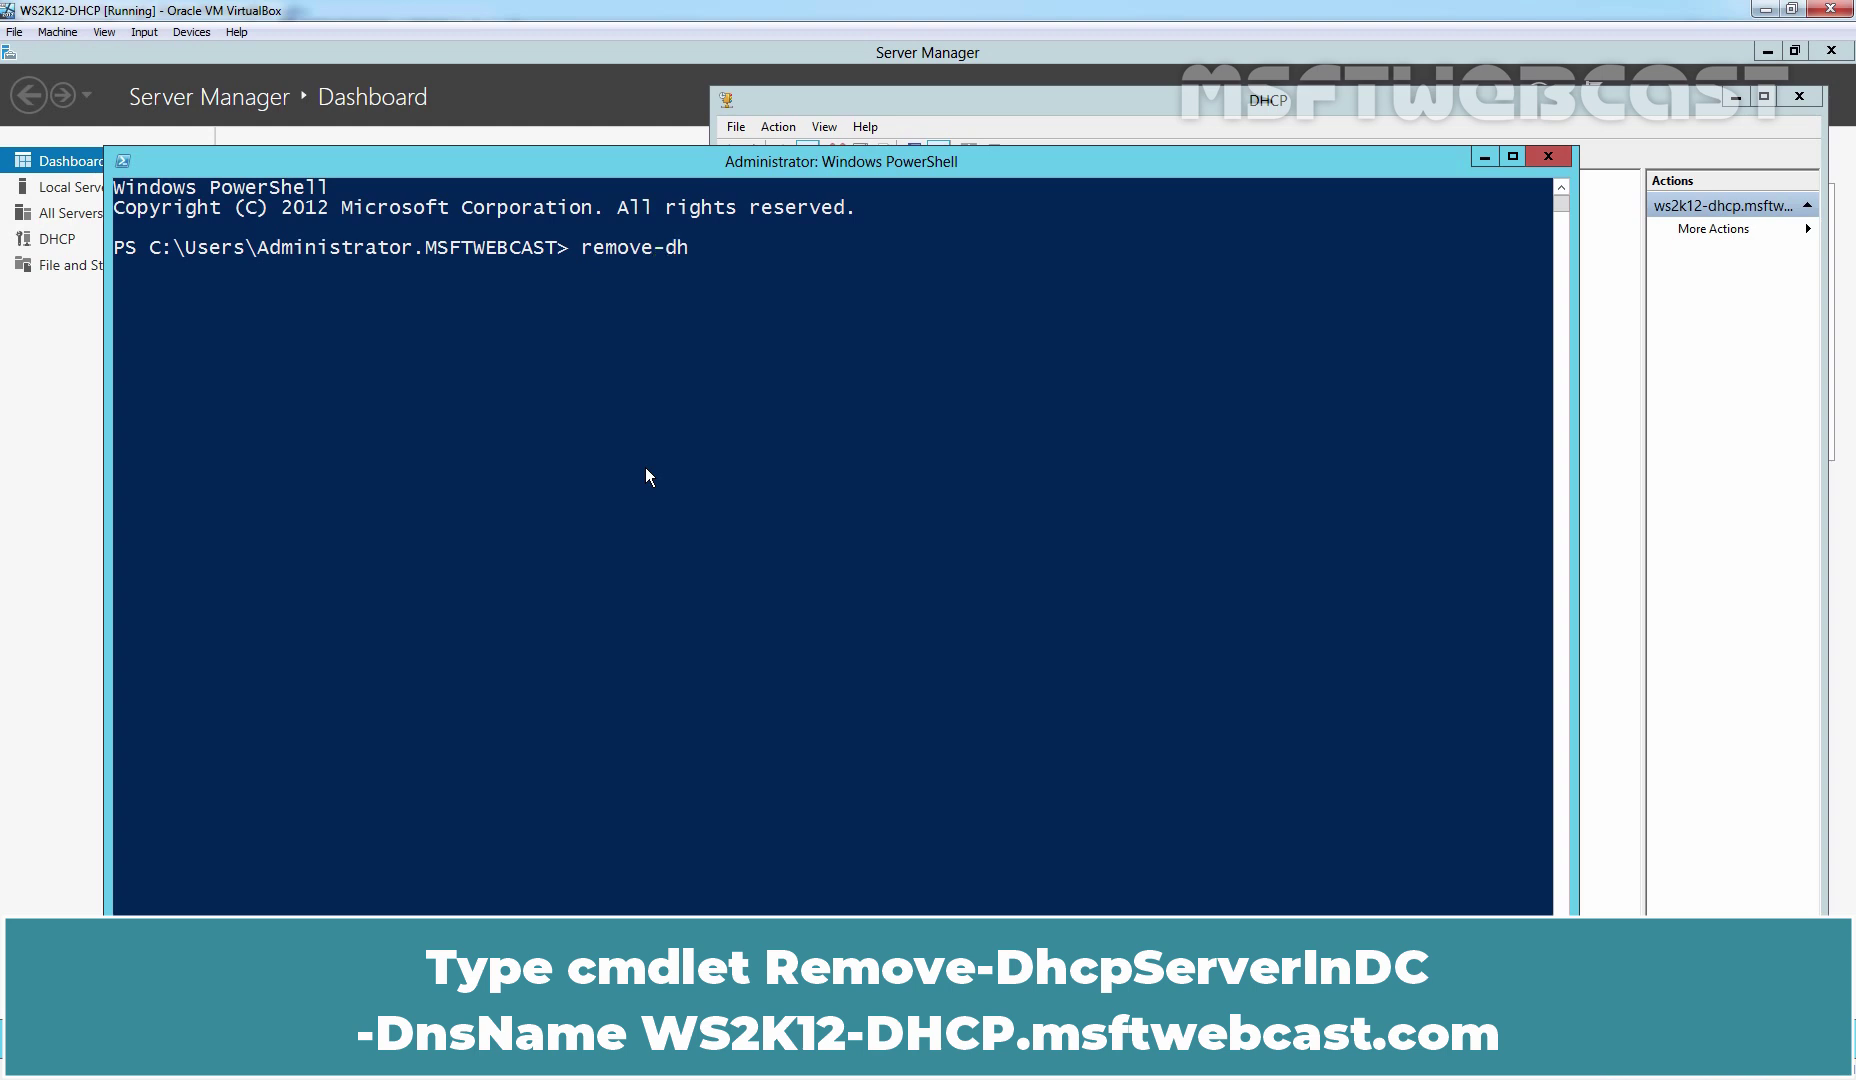
{"action": "key", "text": "Tab"}
{"action": "type", "text": "-d"}
{"action": "key", "text": "Tab"}
{"action": "type", "text": "ws2k12-dhc"}
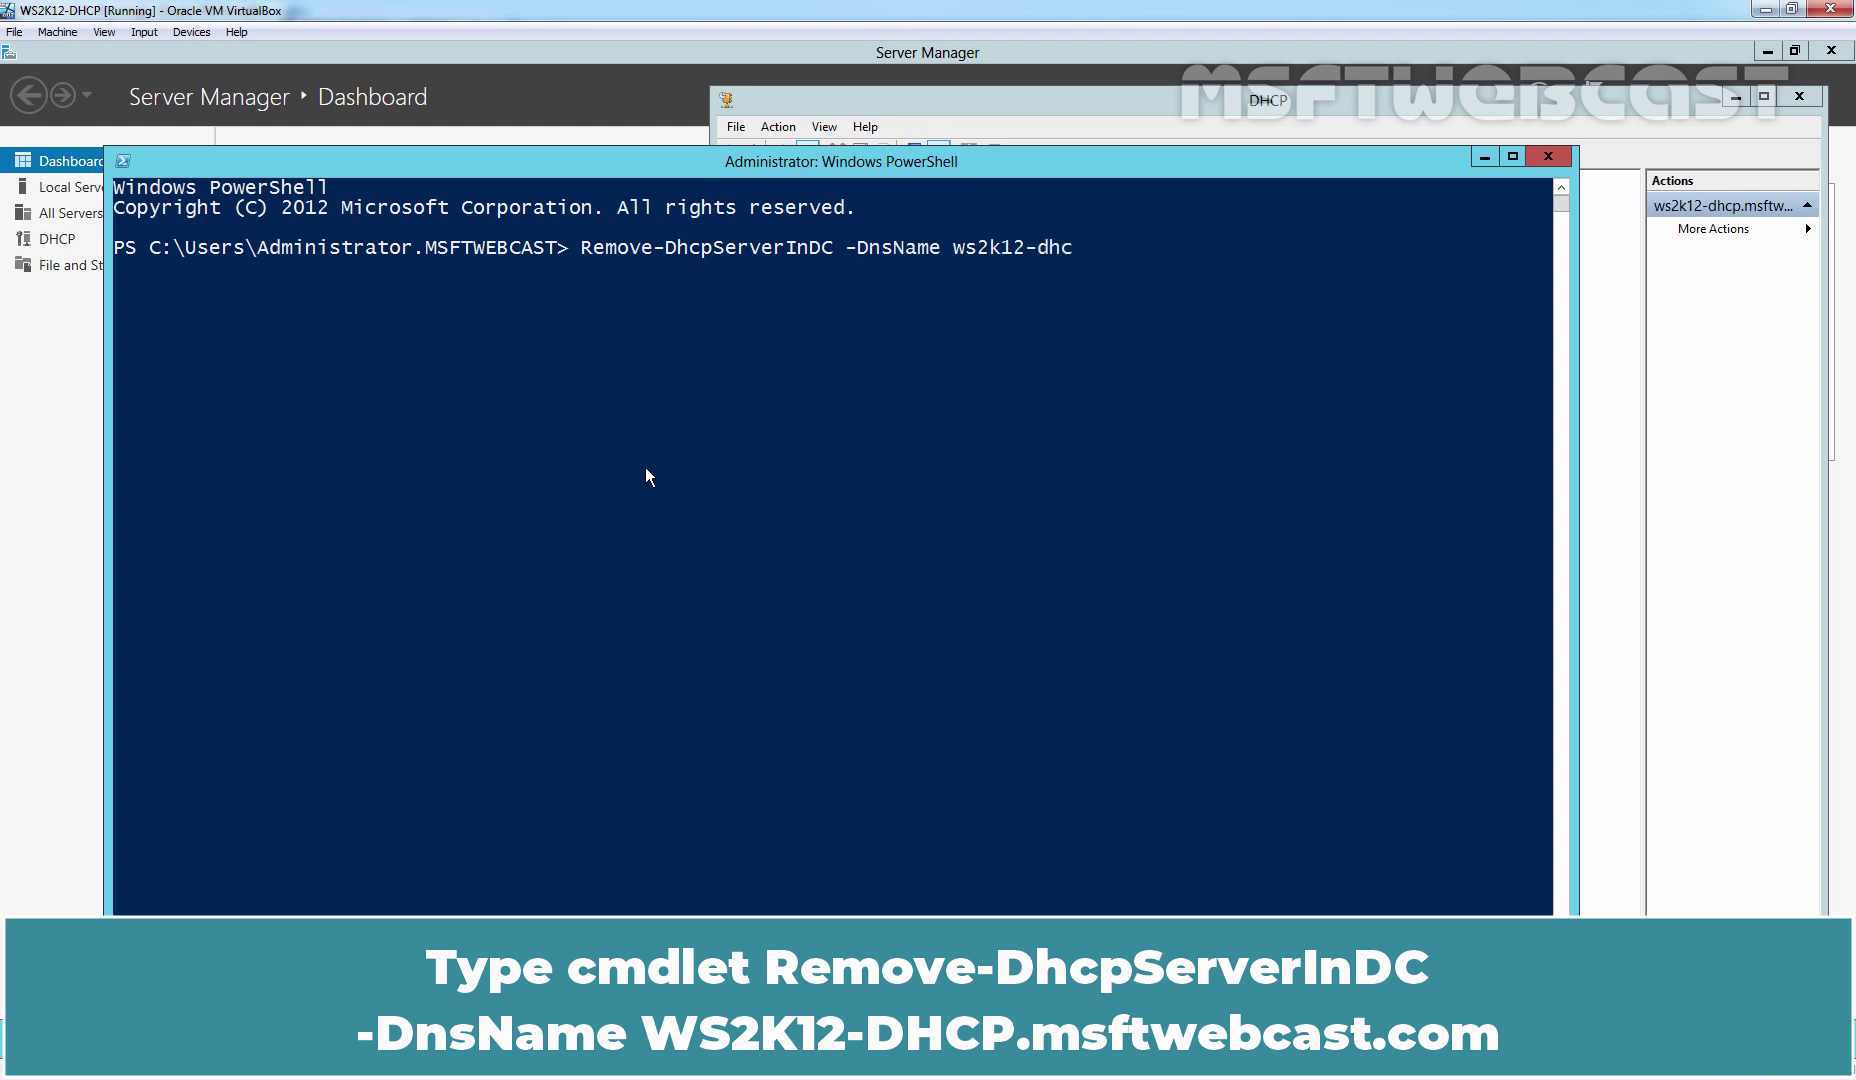
{"action": "type", "text": "p.msftwebcast.com"}
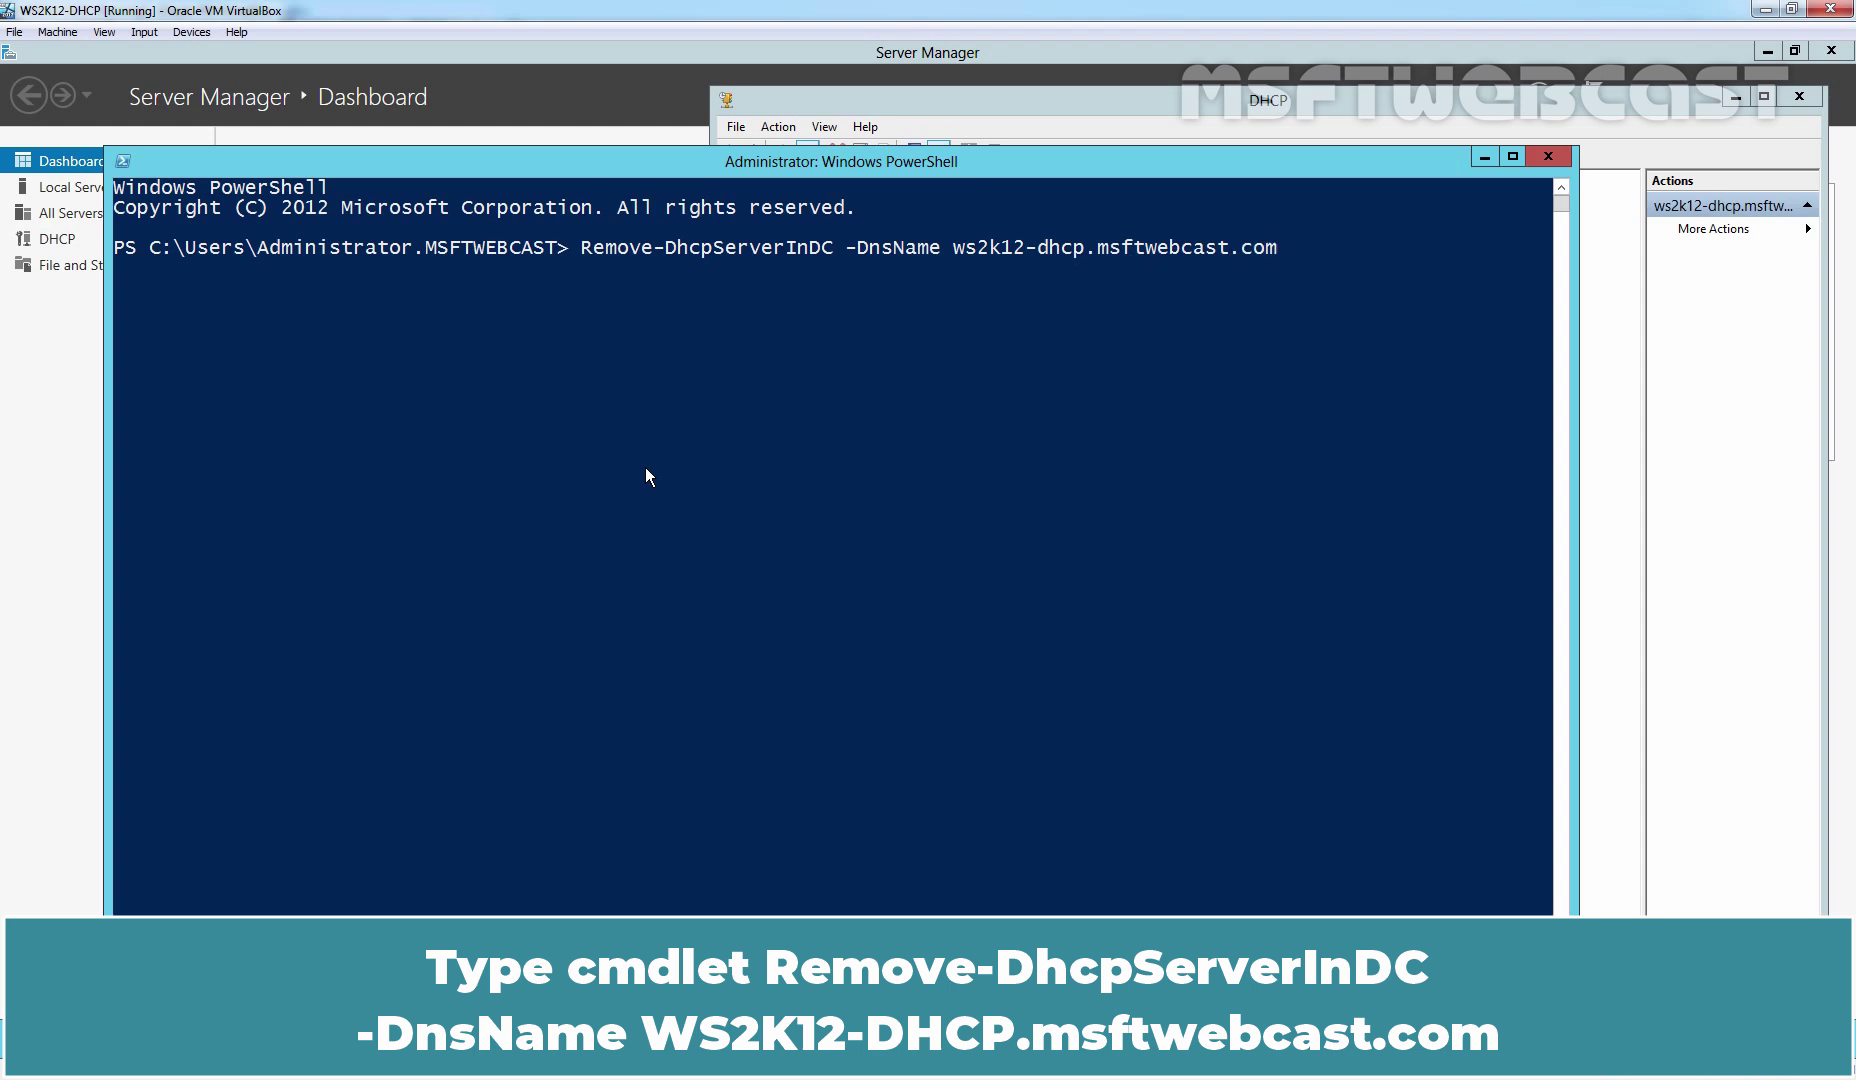
{"action": "key", "text": "Return"}
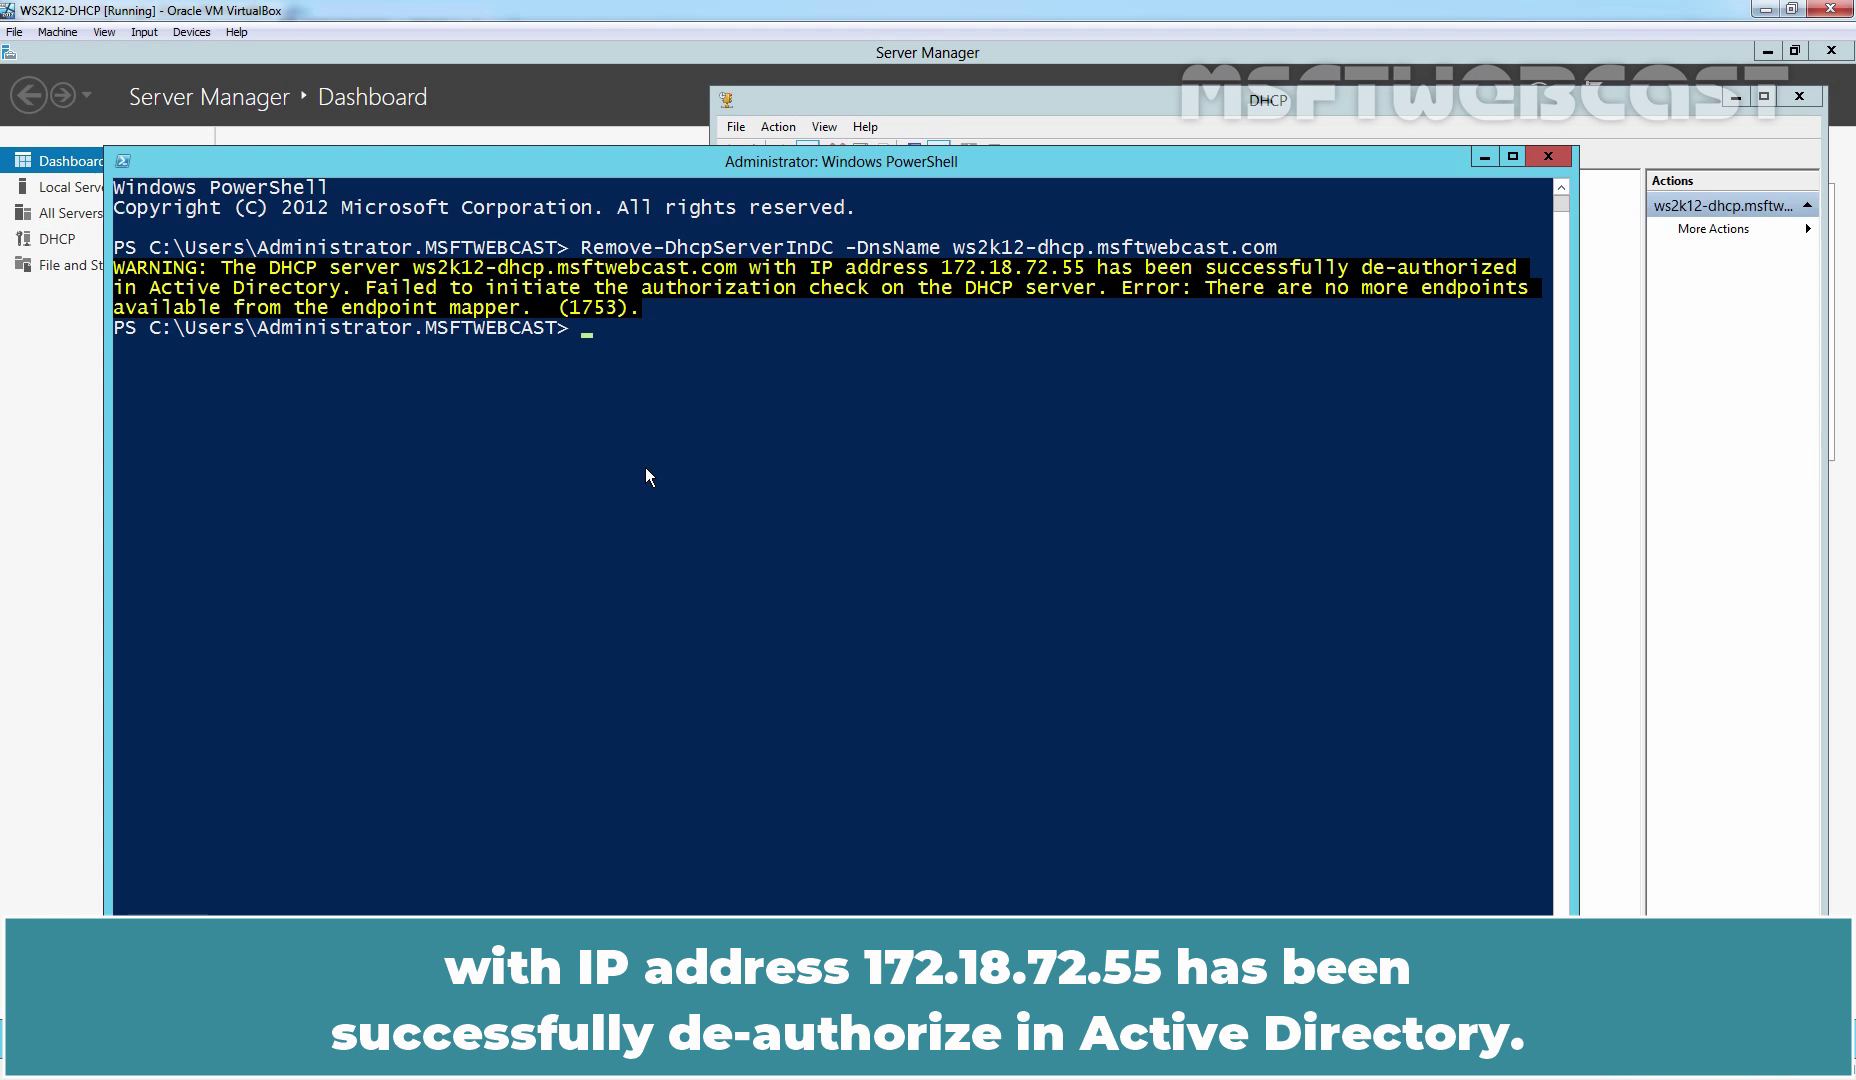
Step: Uninstall the DHCP role and its management tools with Uninstall-WindowsFeature -Name dhcp -Remove -IncludeManagementTools
{"action": "type", "text": "uninstall-win"}
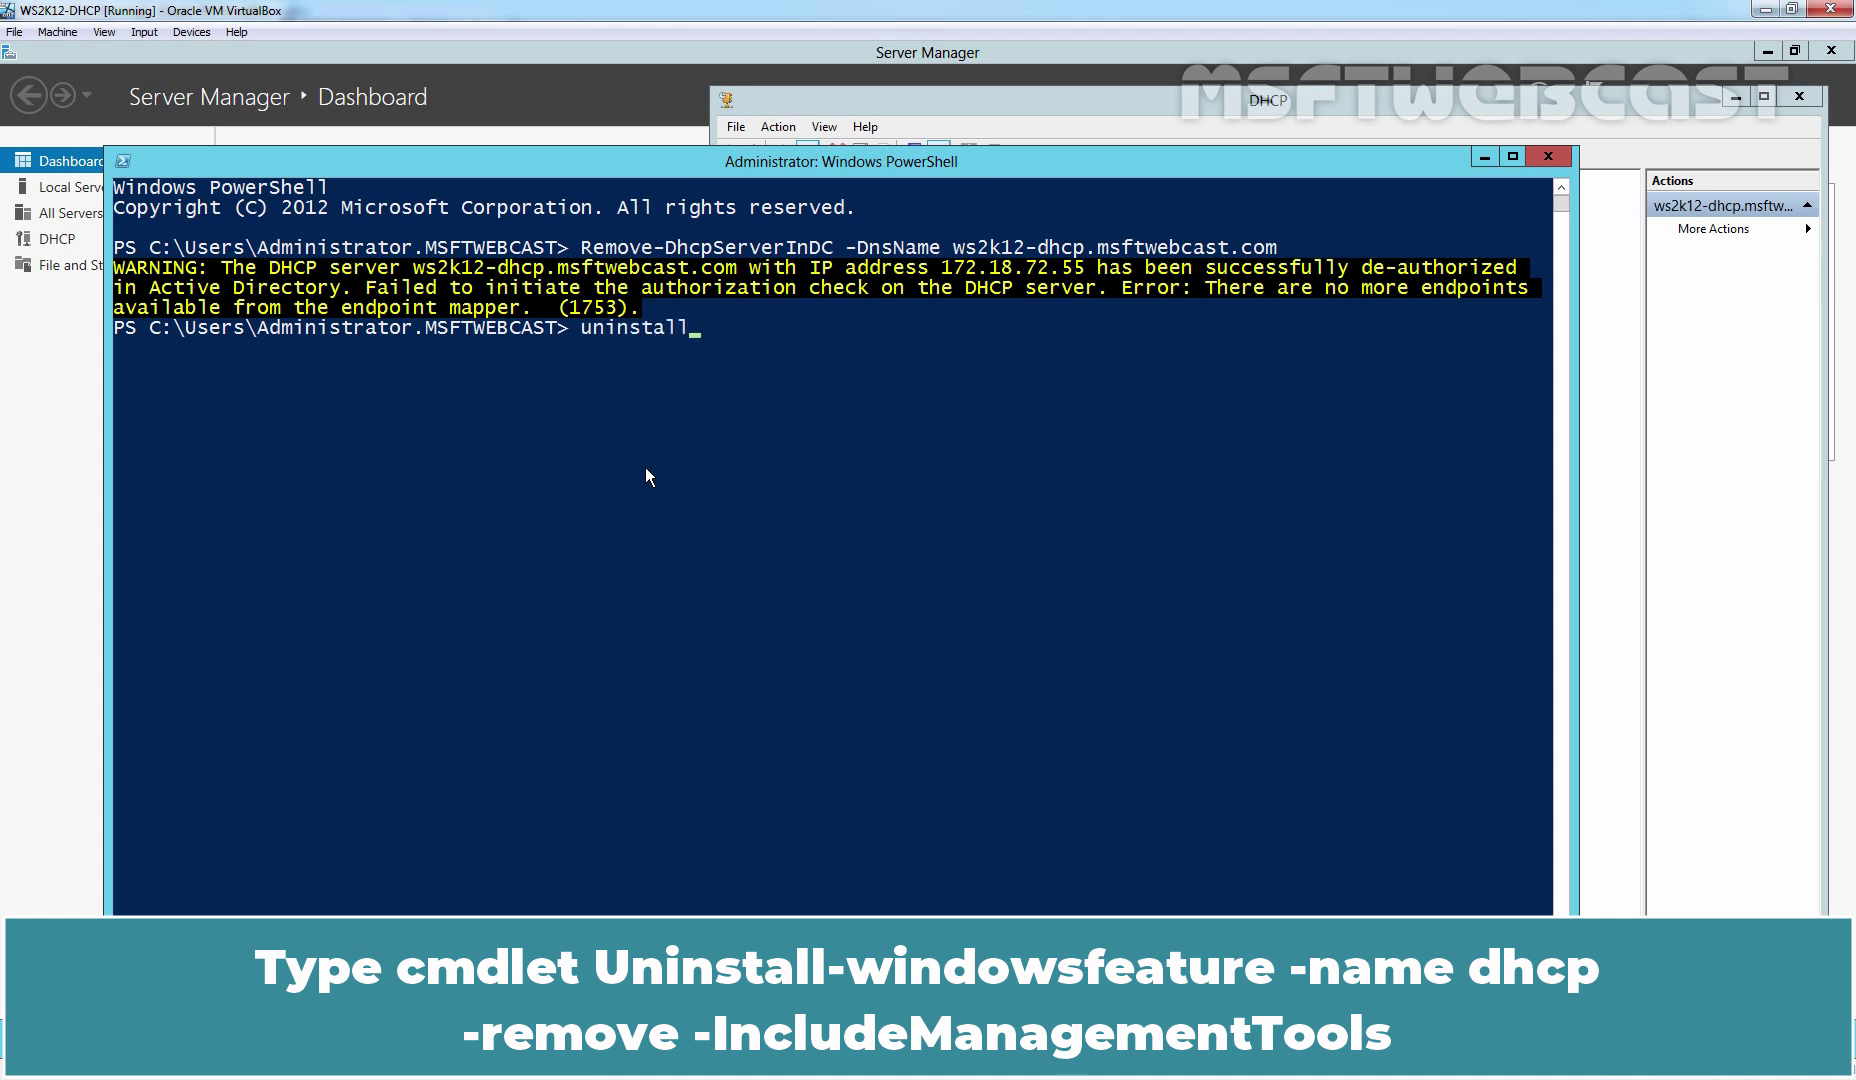
{"action": "key", "text": "Tab"}
{"action": "type", "text": "-n"}
{"action": "key", "text": "Tab"}
{"action": "type", "text": "dh"}
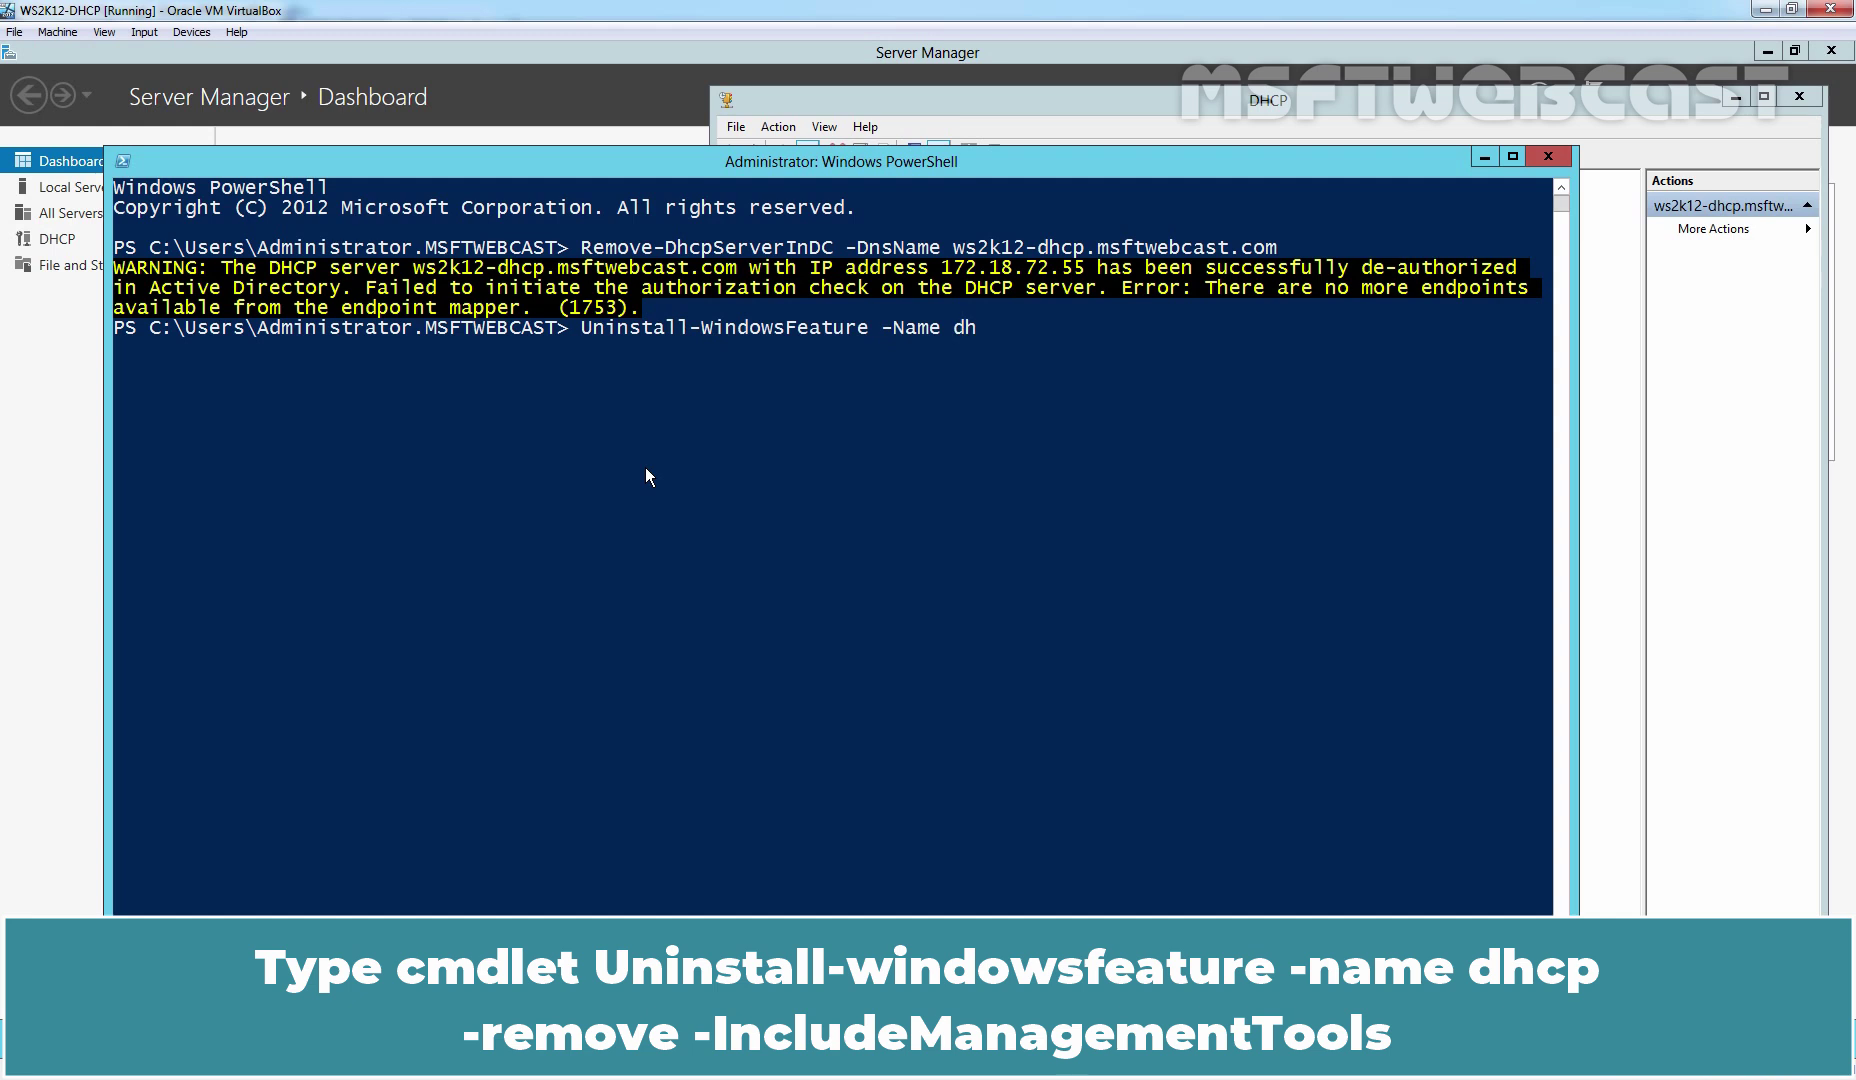
{"action": "type", "text": "cp -re"}
{"action": "key", "text": "Tab"}
{"action": "key", "text": "Tab"}
{"action": "type", "text": "-in"}
{"action": "key", "text": "Tab"}
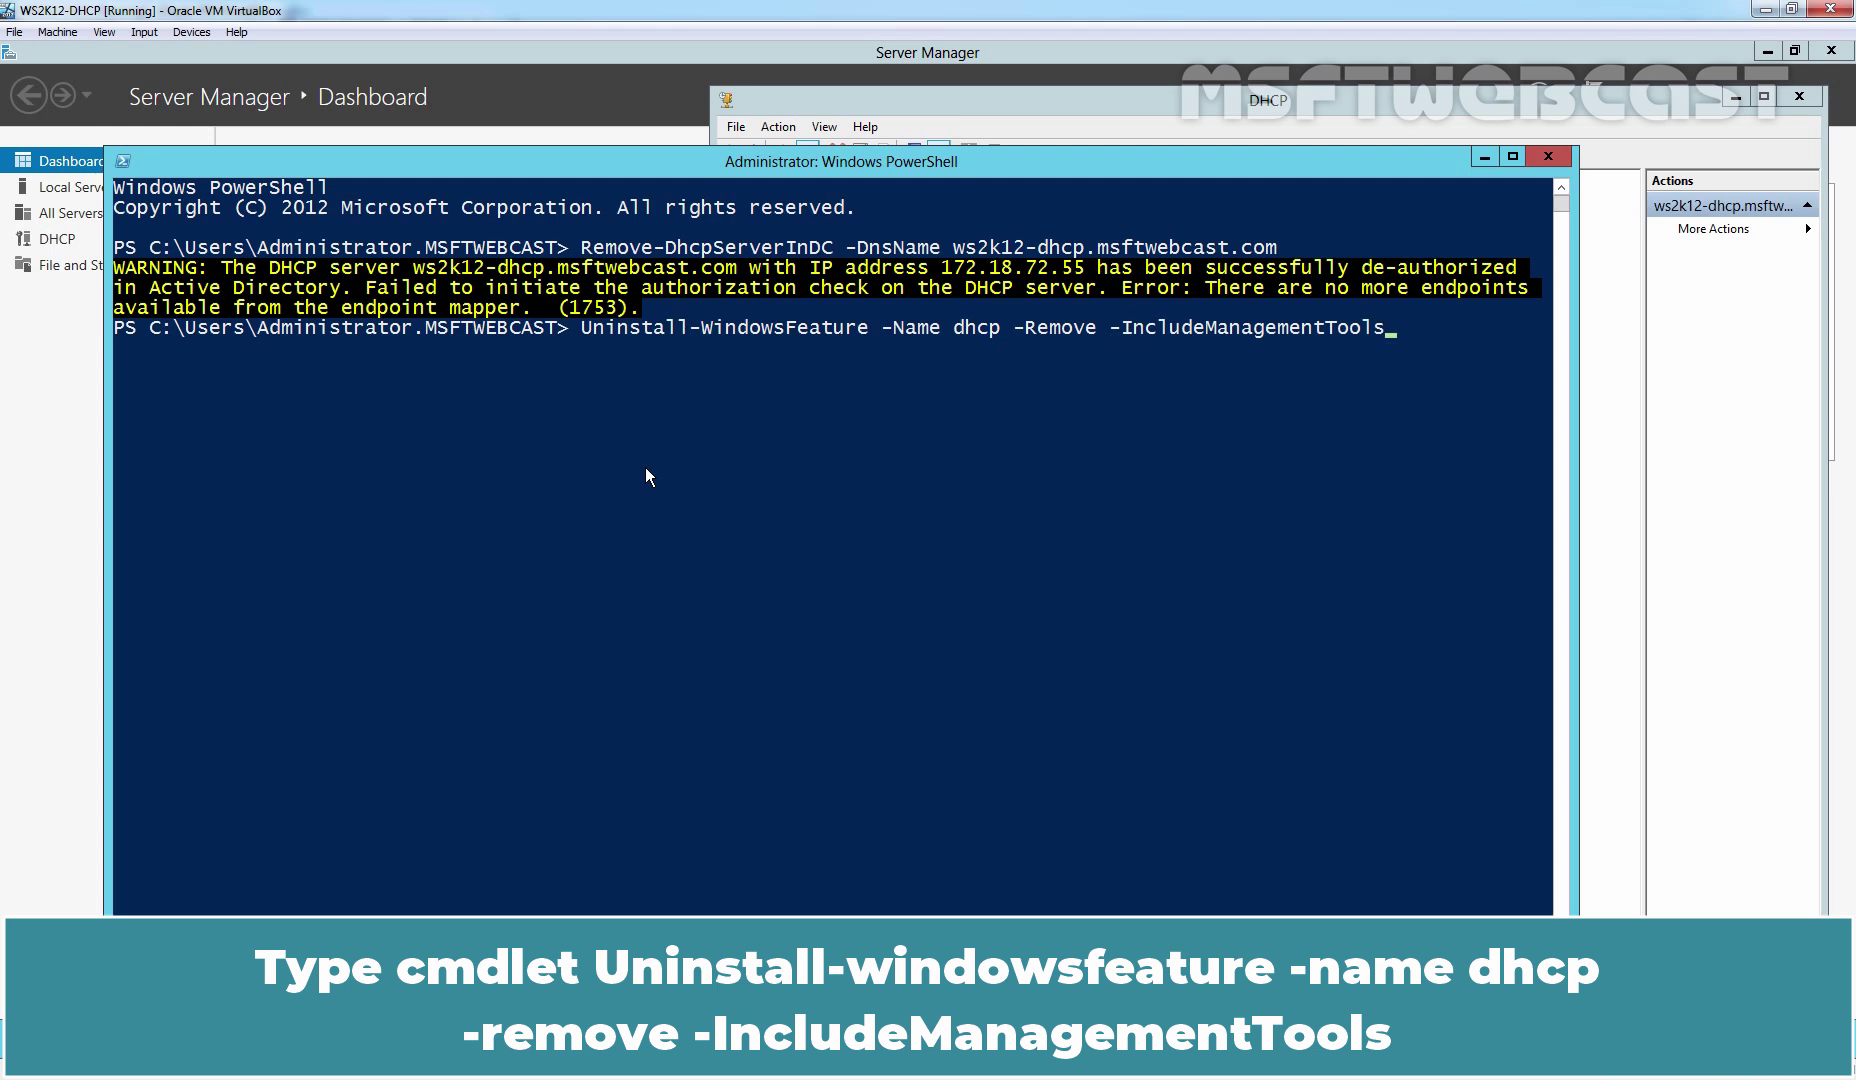
{"action": "key", "text": "Return"}
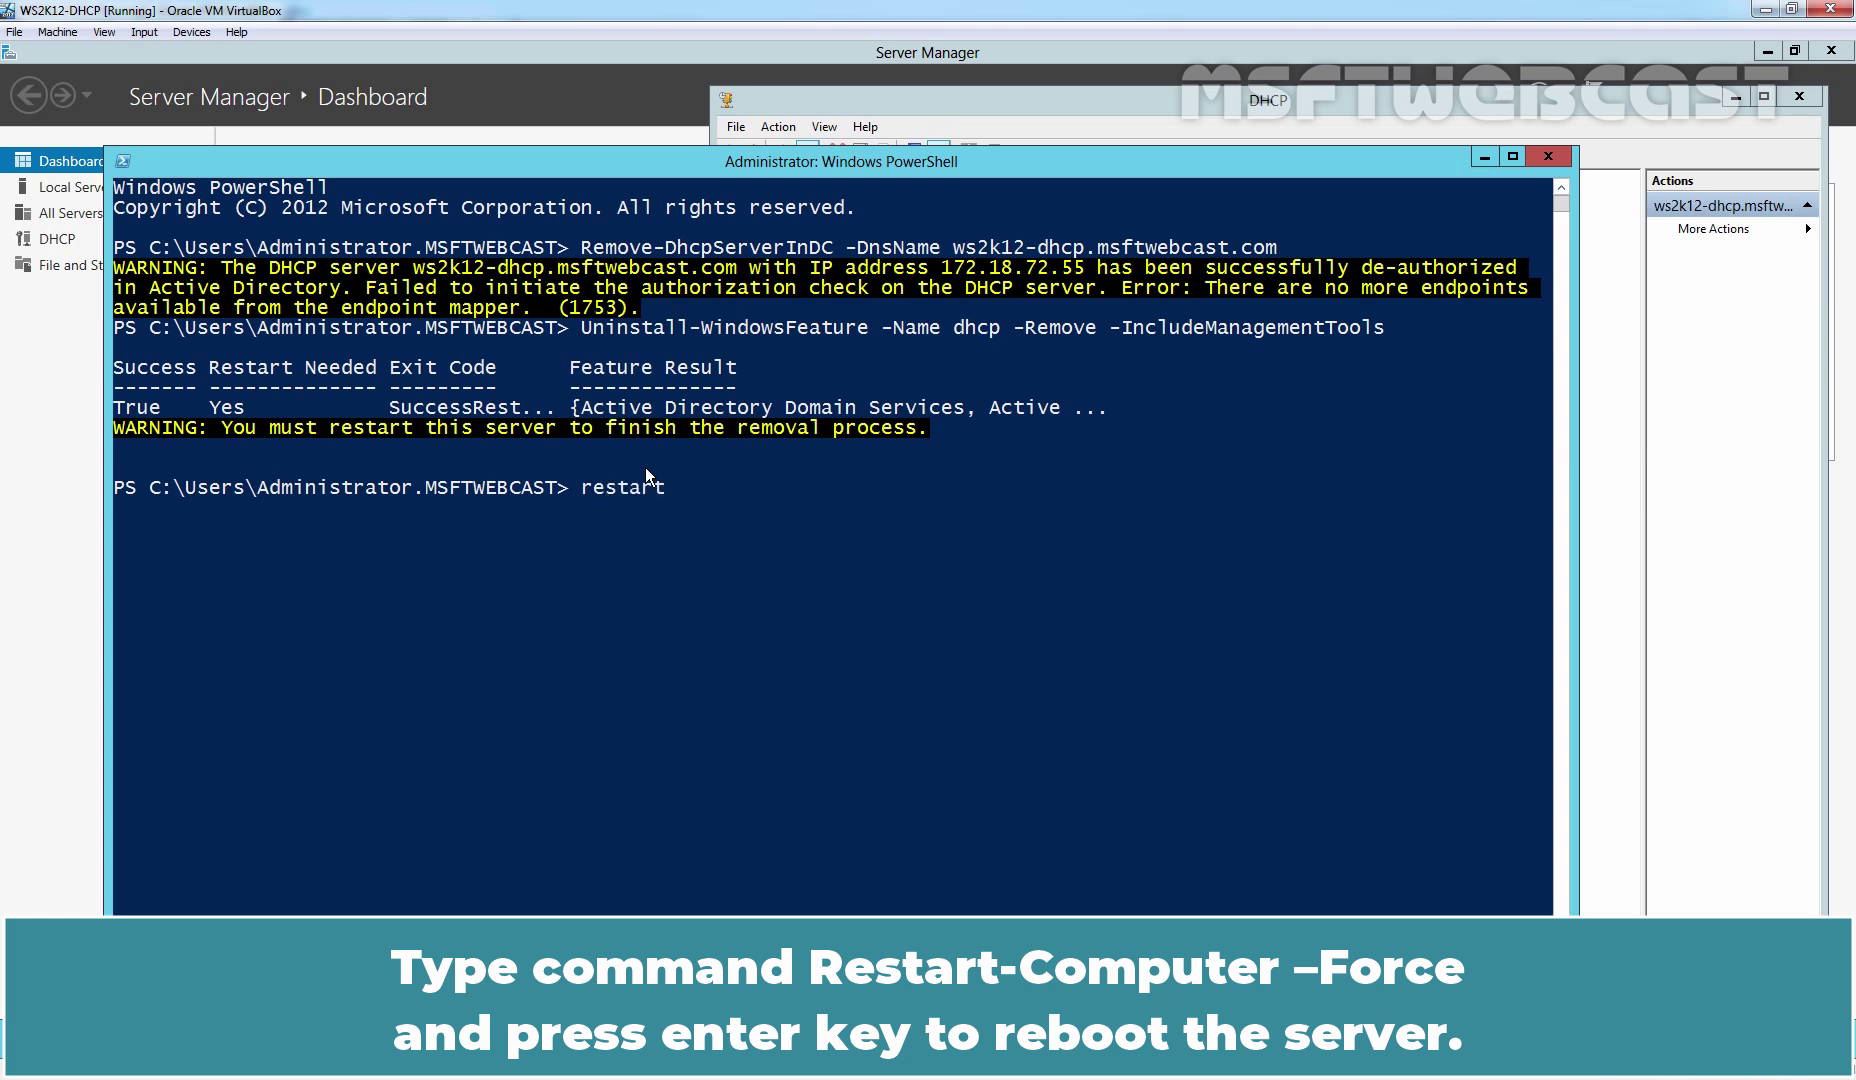
Step: Reboot the old server by running Restart-Computer -Force
{"action": "key", "text": "Tab"}
{"action": "type", "text": "-Force"}
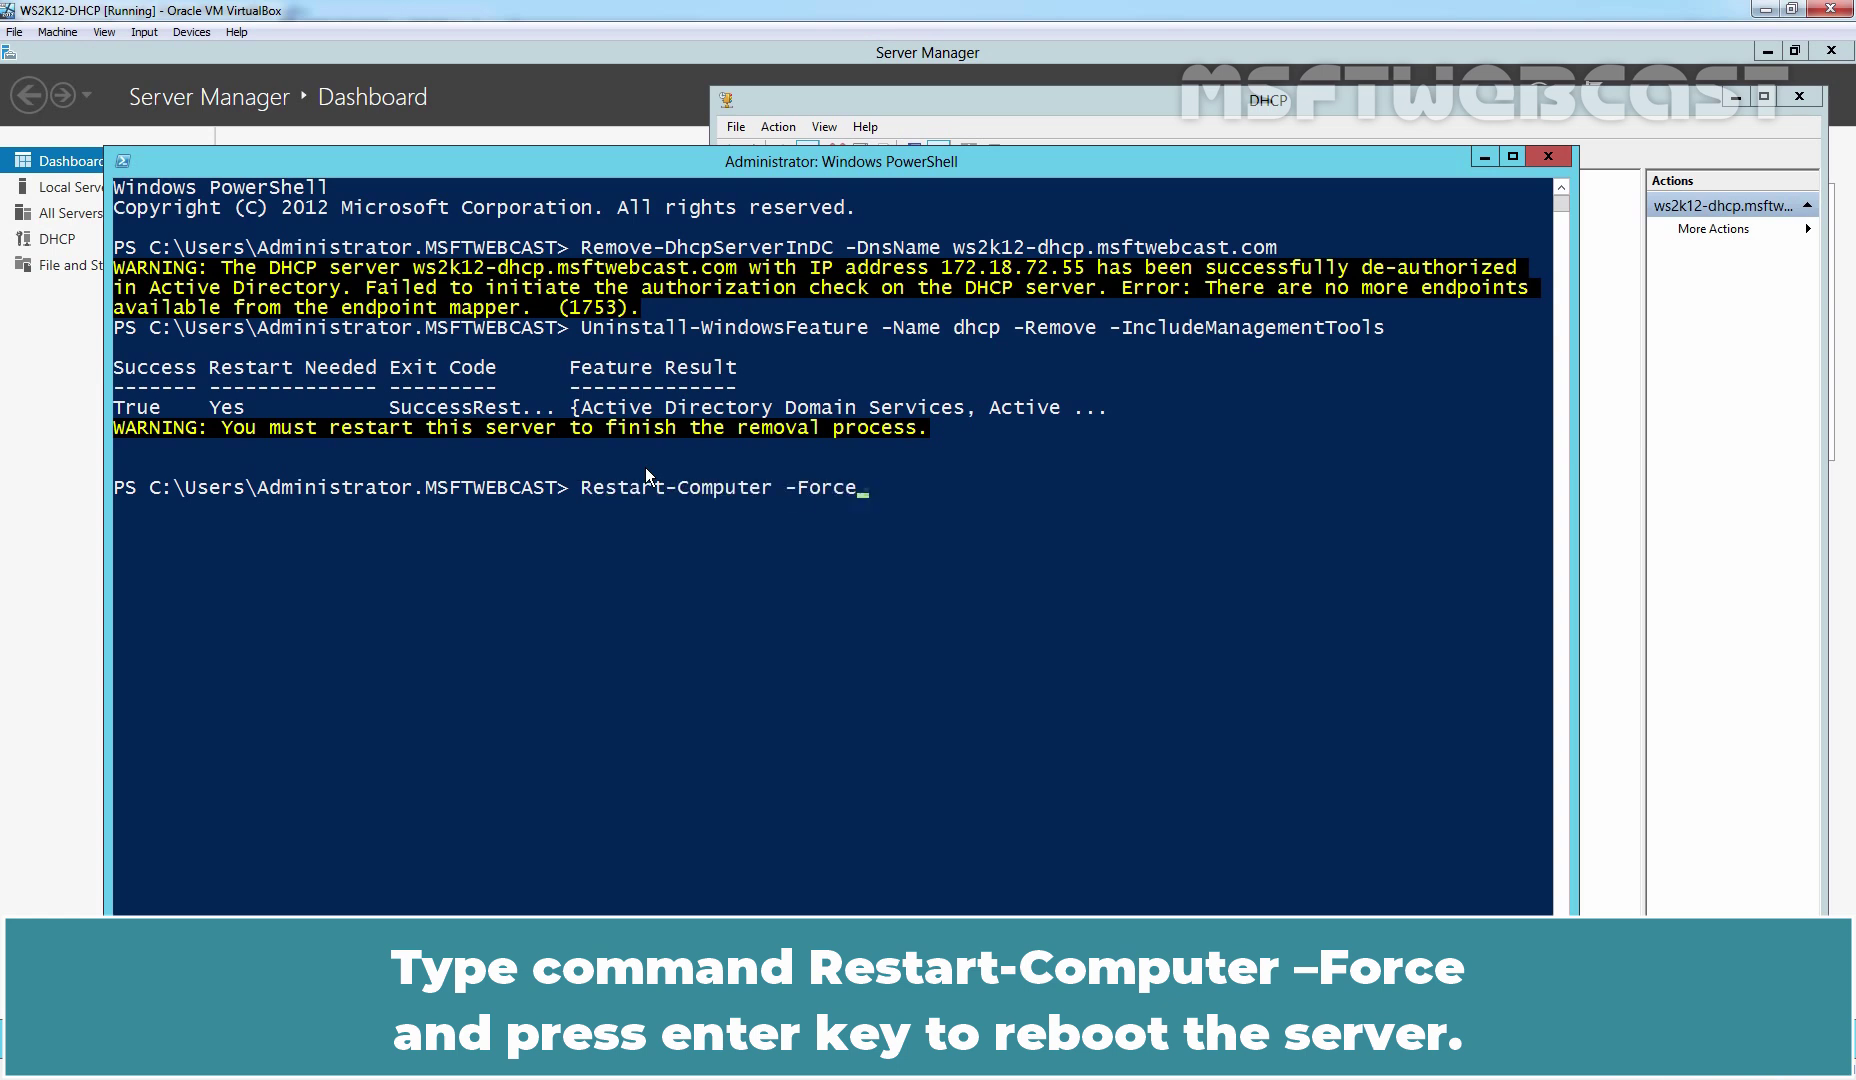
{"action": "key", "text": "Return"}
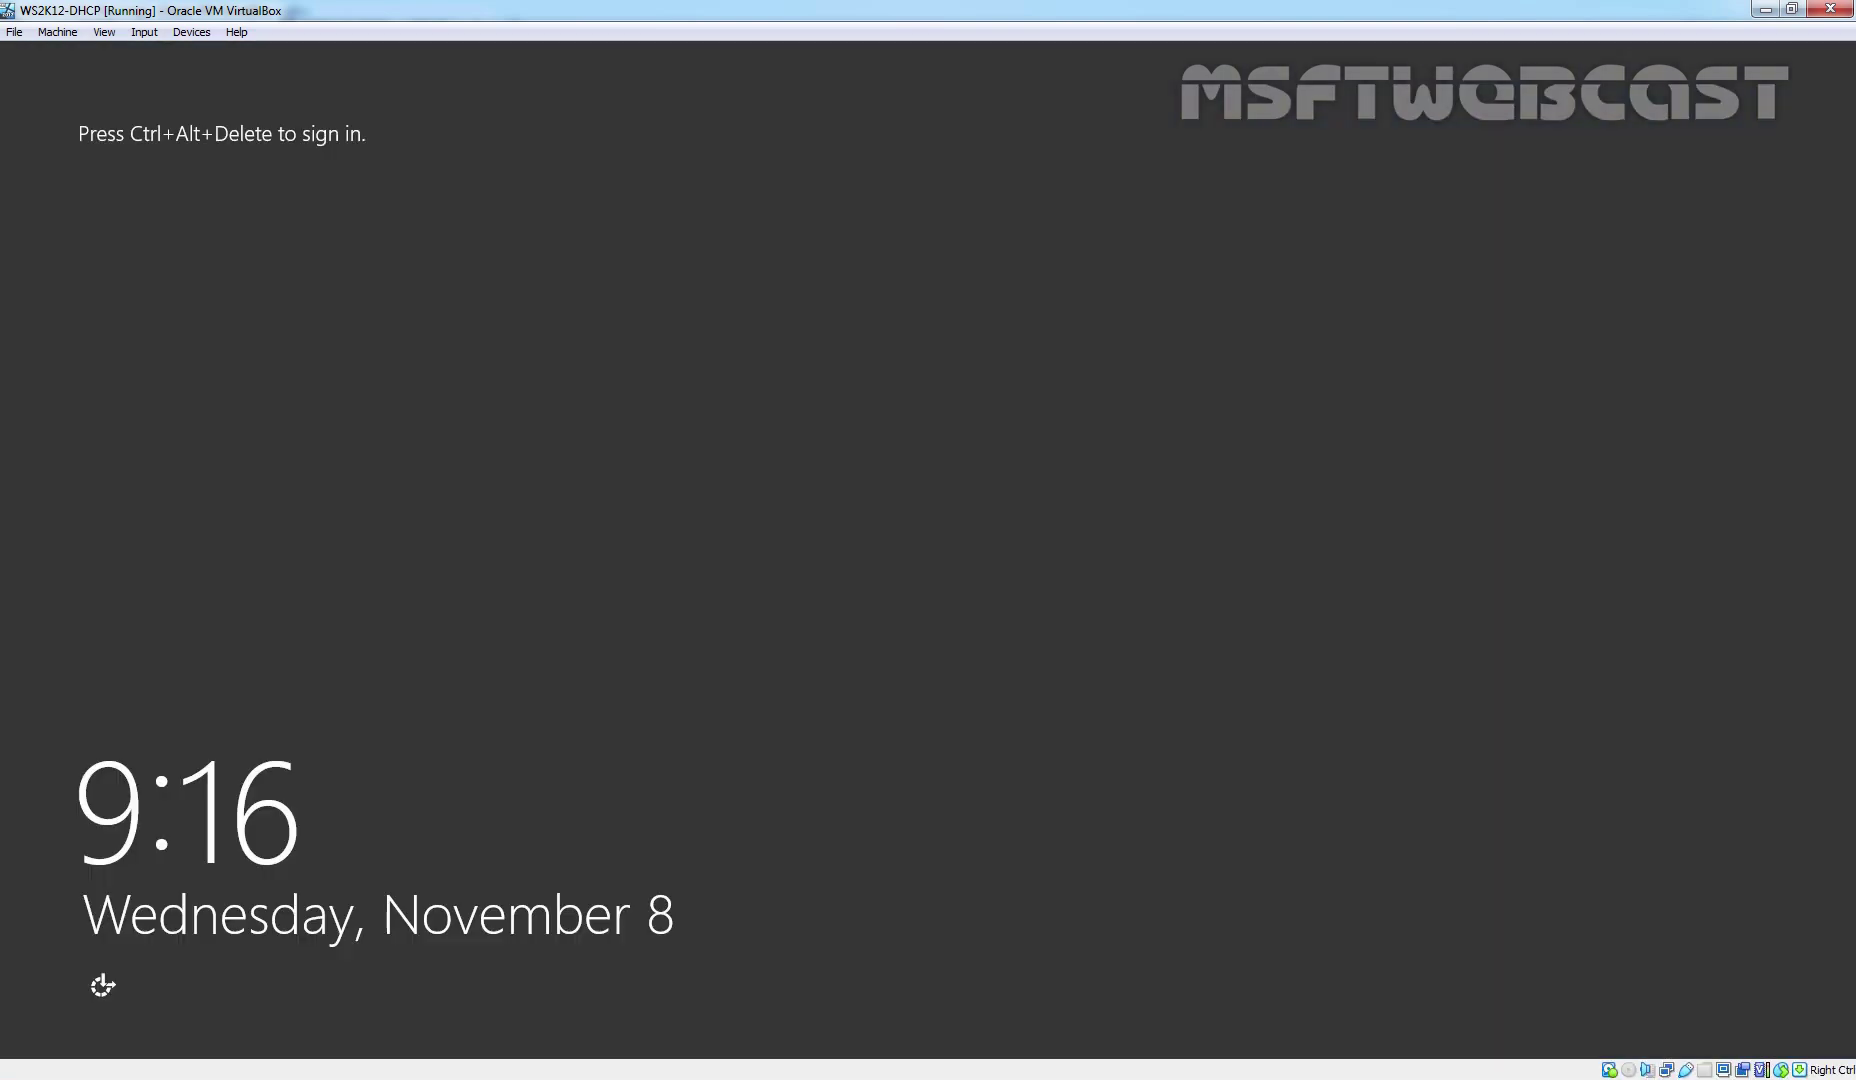
Step: Sign back in to the restarted Windows Server 2012 machine with the administrator account password
{"action": "key", "text": "ctrl+alt+Delete"}
{"action": "type", "text": "••••••"}
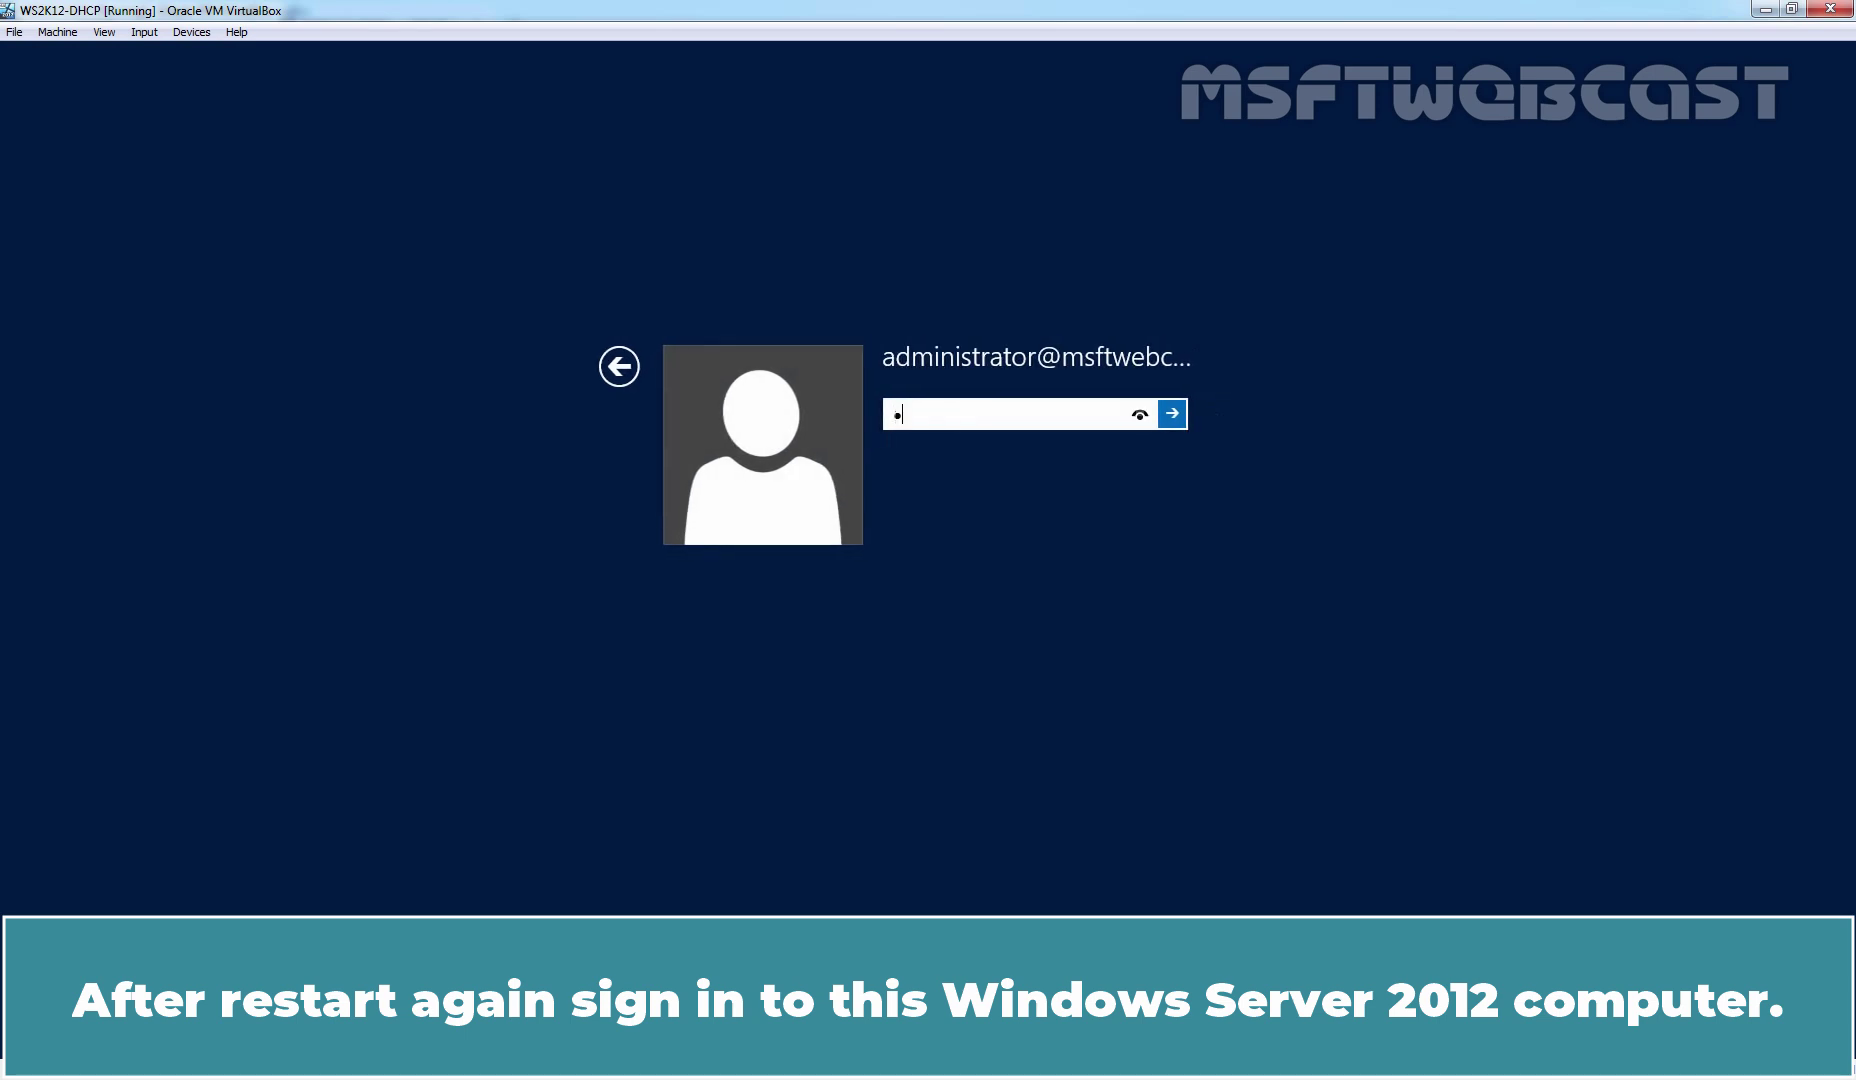
{"action": "type", "text": "••••"}
{"action": "key", "text": "Return"}
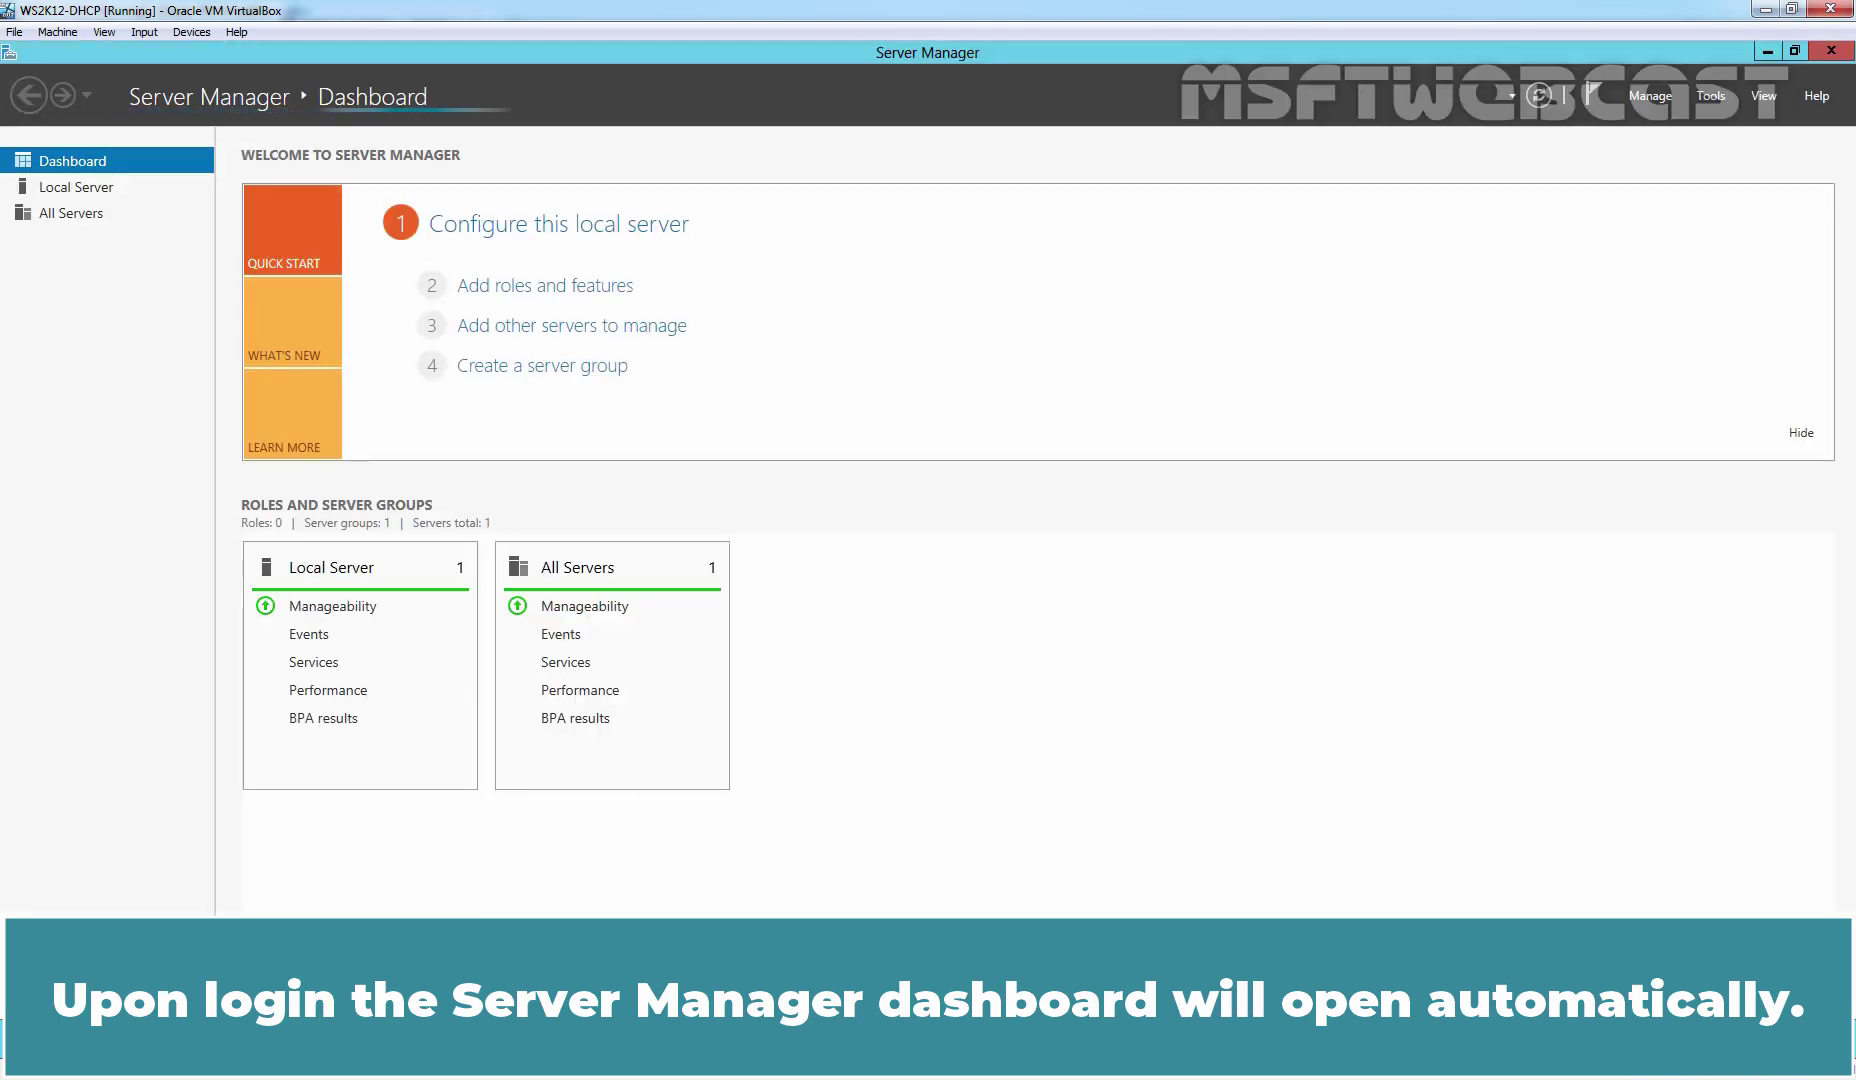
Step: Check the DHCP Server entry in the server roles list of the Add Roles and Features Wizard, leaving without installing anything
{"action": "left_click", "coordinate": [539, 286]}
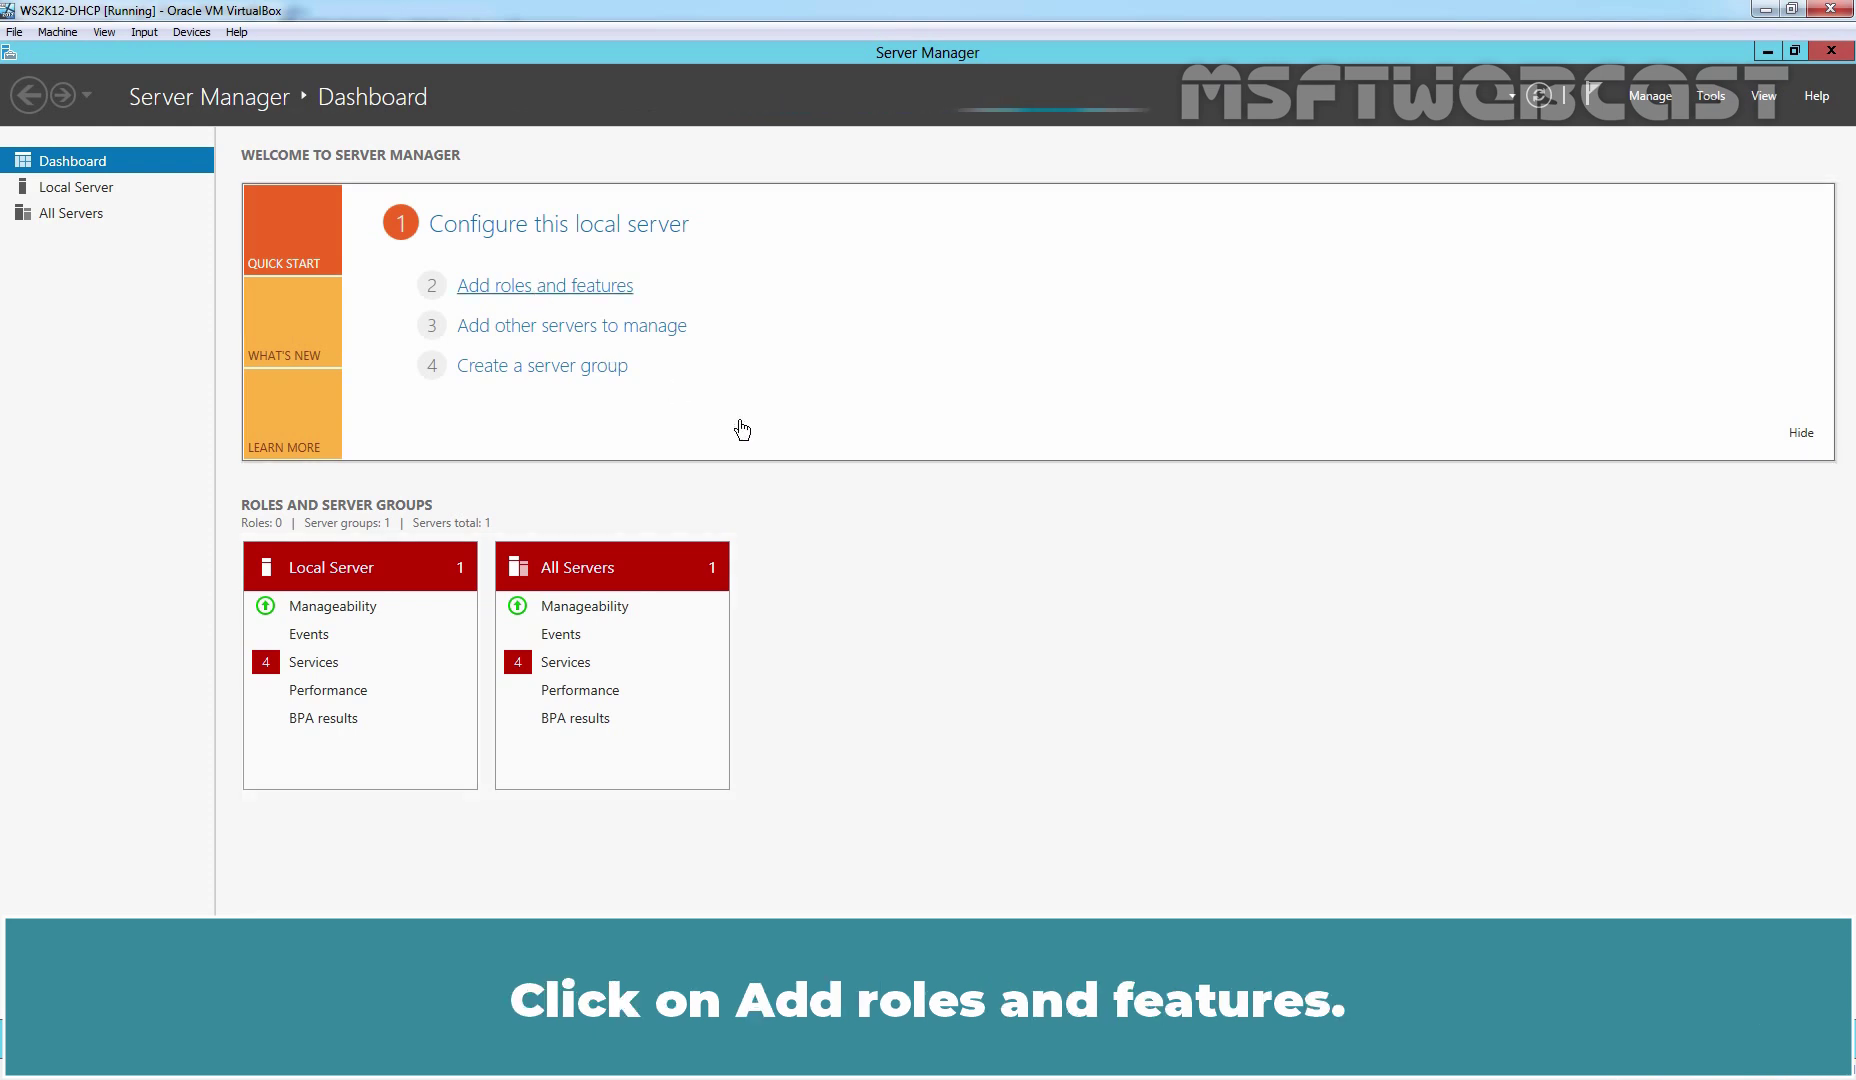
{"action": "left_click", "coordinate": [570, 605]}
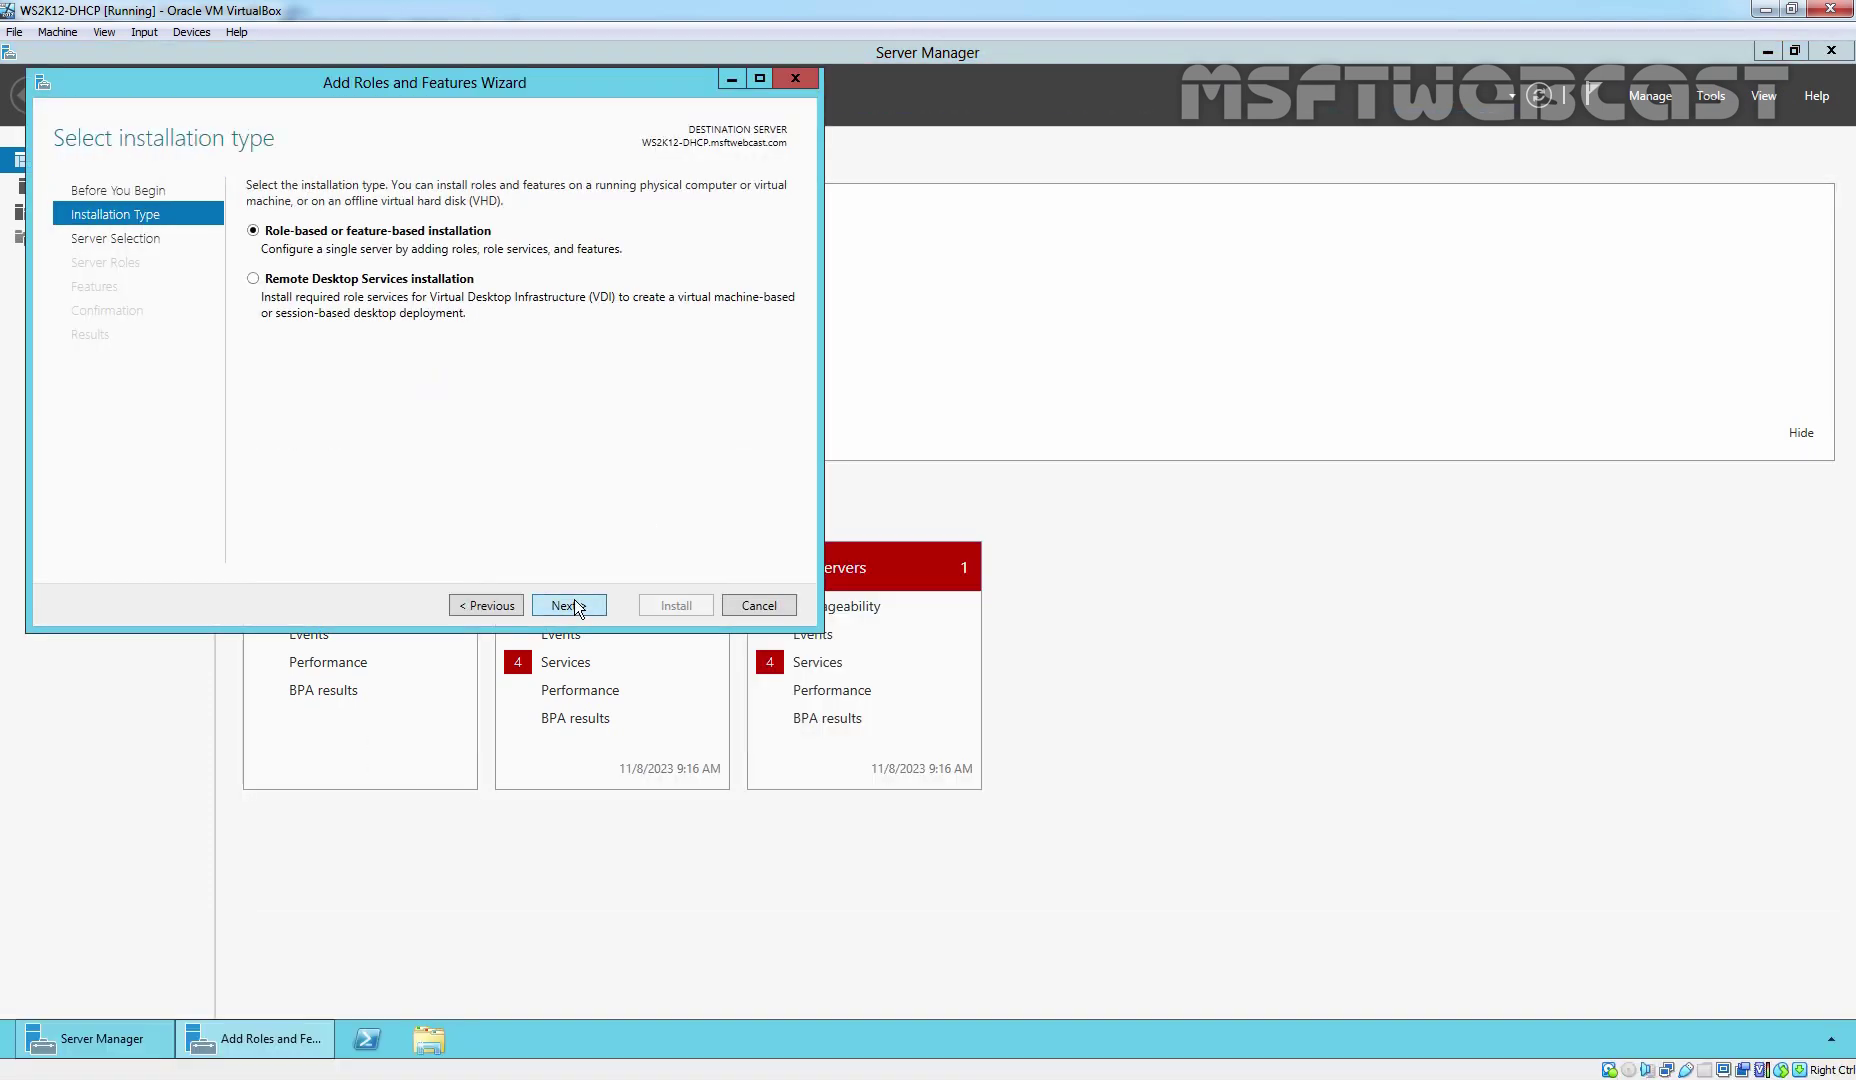
{"action": "left_click", "coordinate": [569, 605]}
{"action": "left_click", "coordinate": [569, 605]}
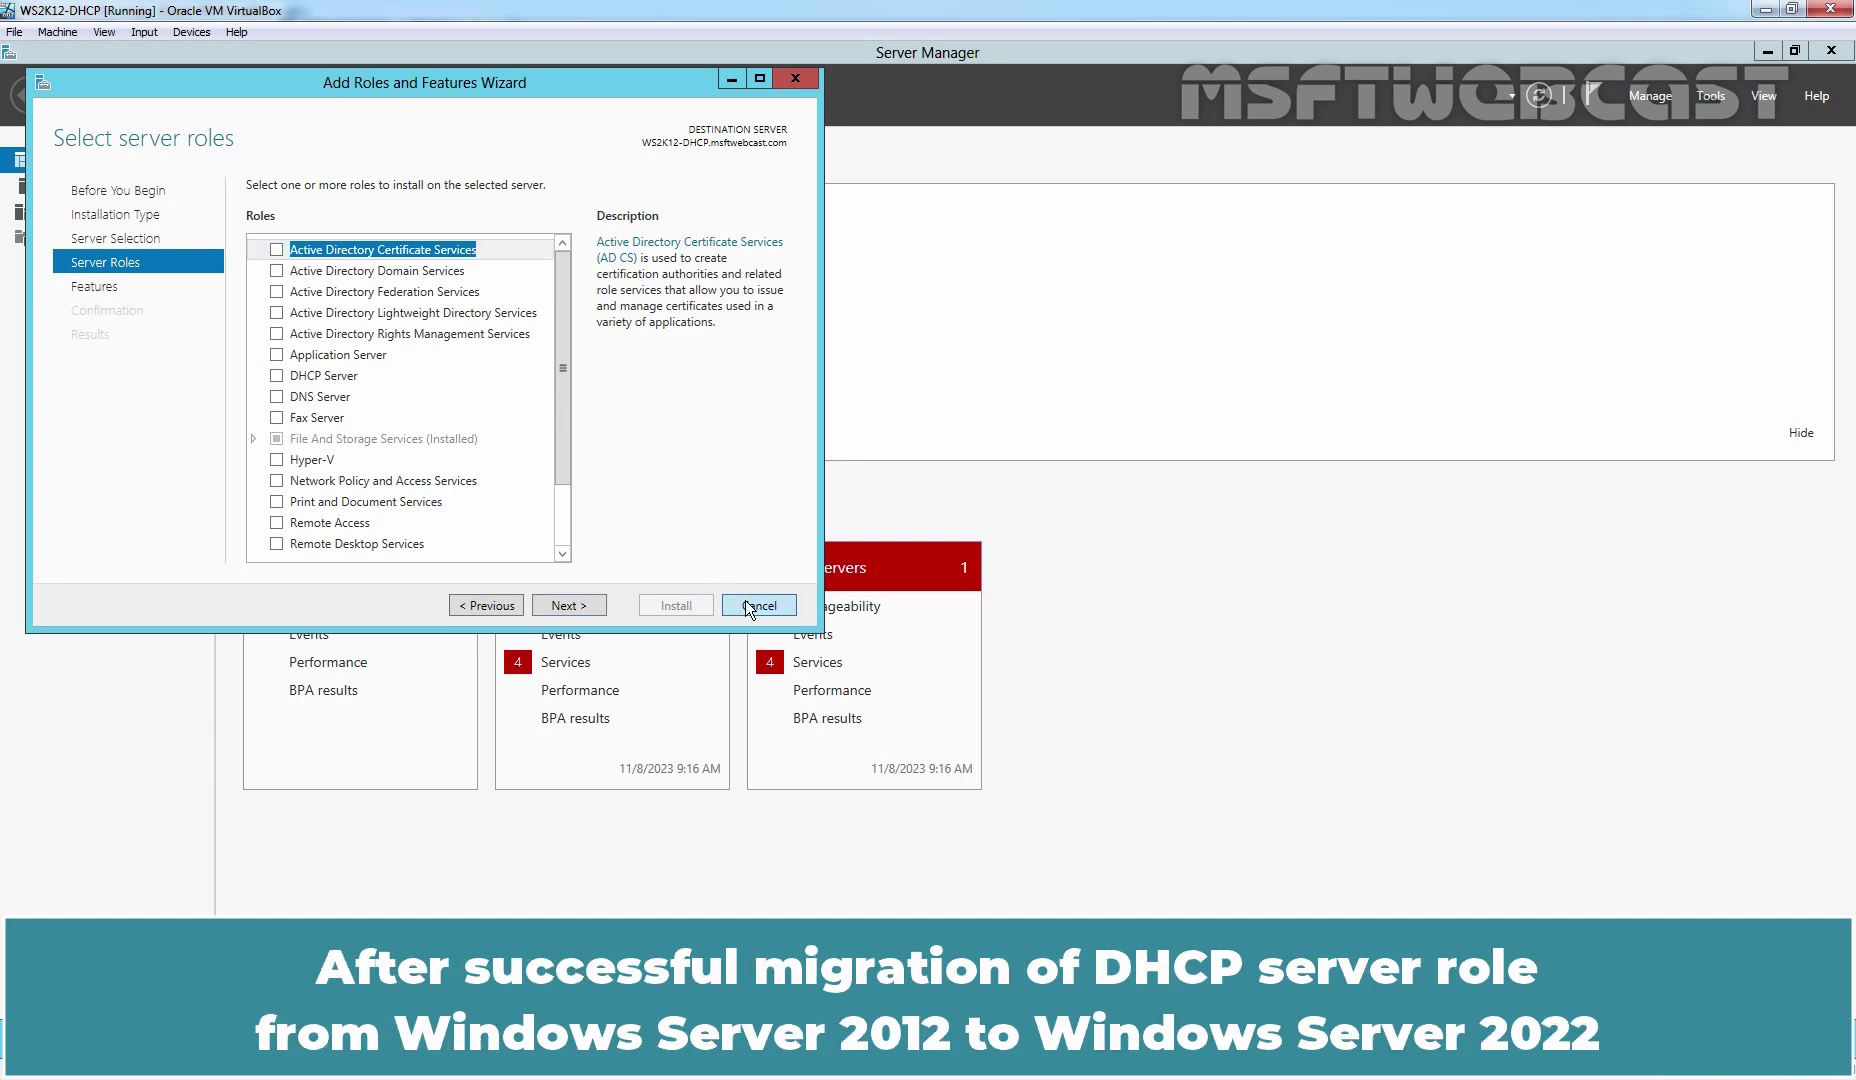
{"action": "left_click", "coordinate": [745, 604]}
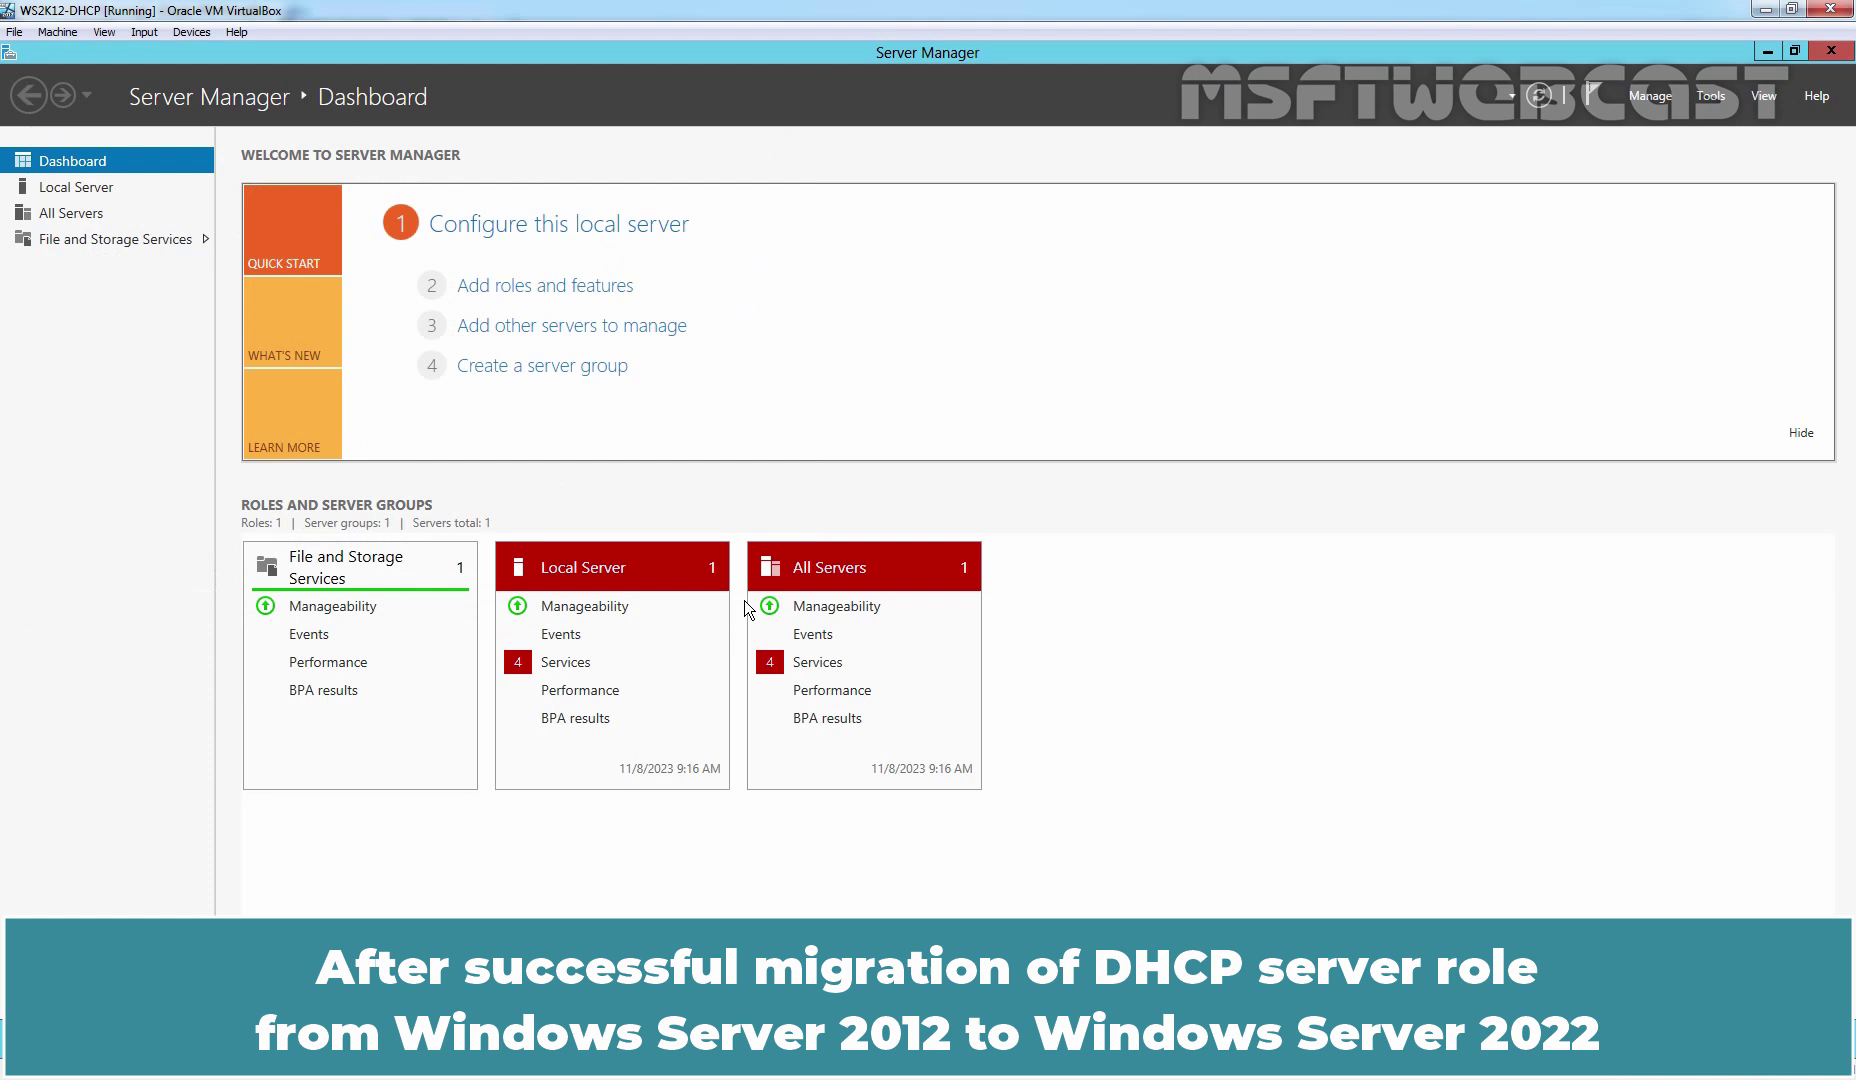